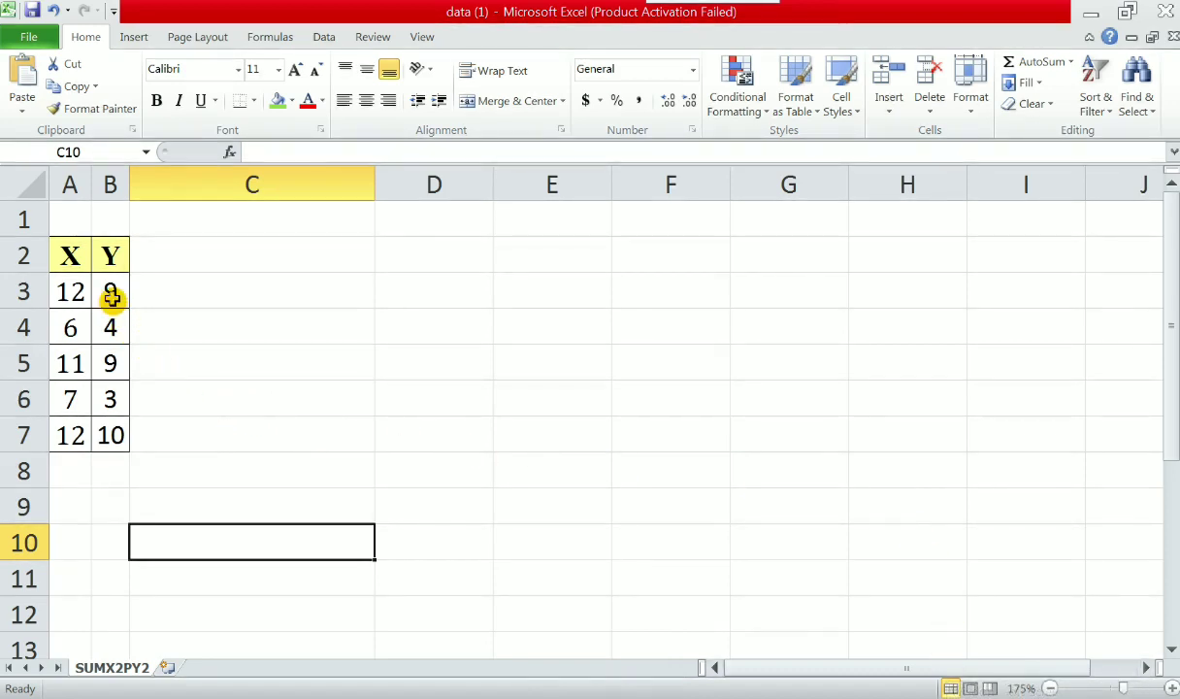
- Enter the title "HOW TO USE SUMX2PY2" in cell A1
{"action": "left_click", "coordinate": [76, 220]}
{"action": "left_click", "coordinate": [76, 220]}
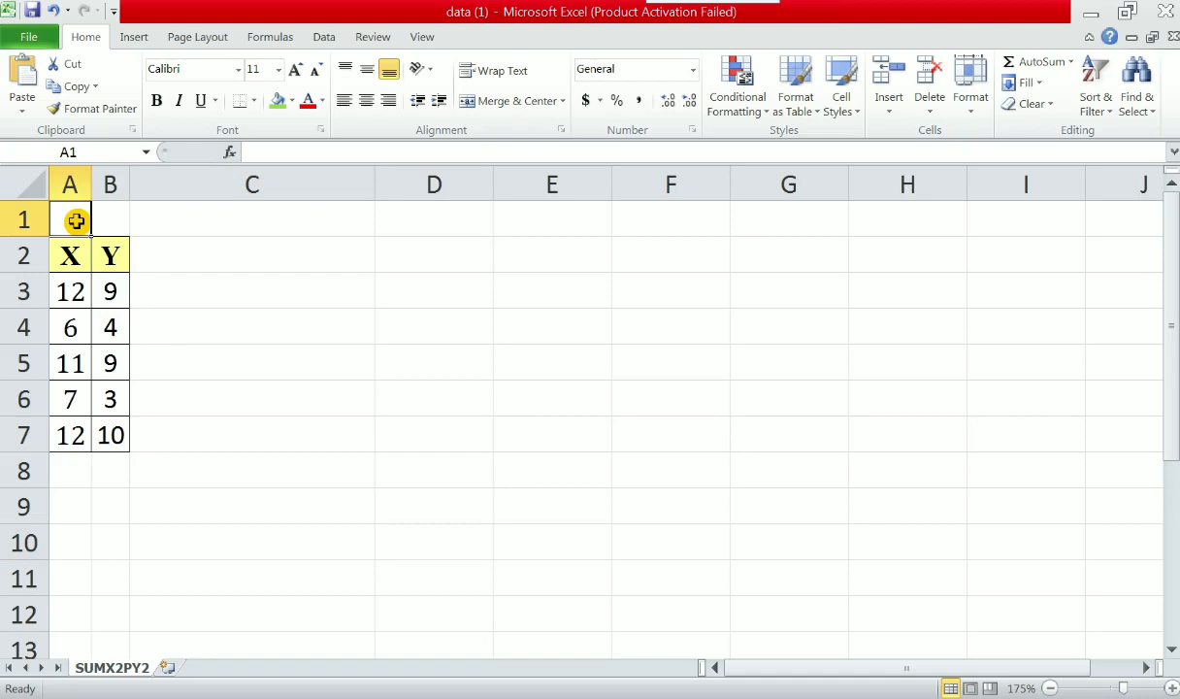
{"action": "type", "text": "H"}
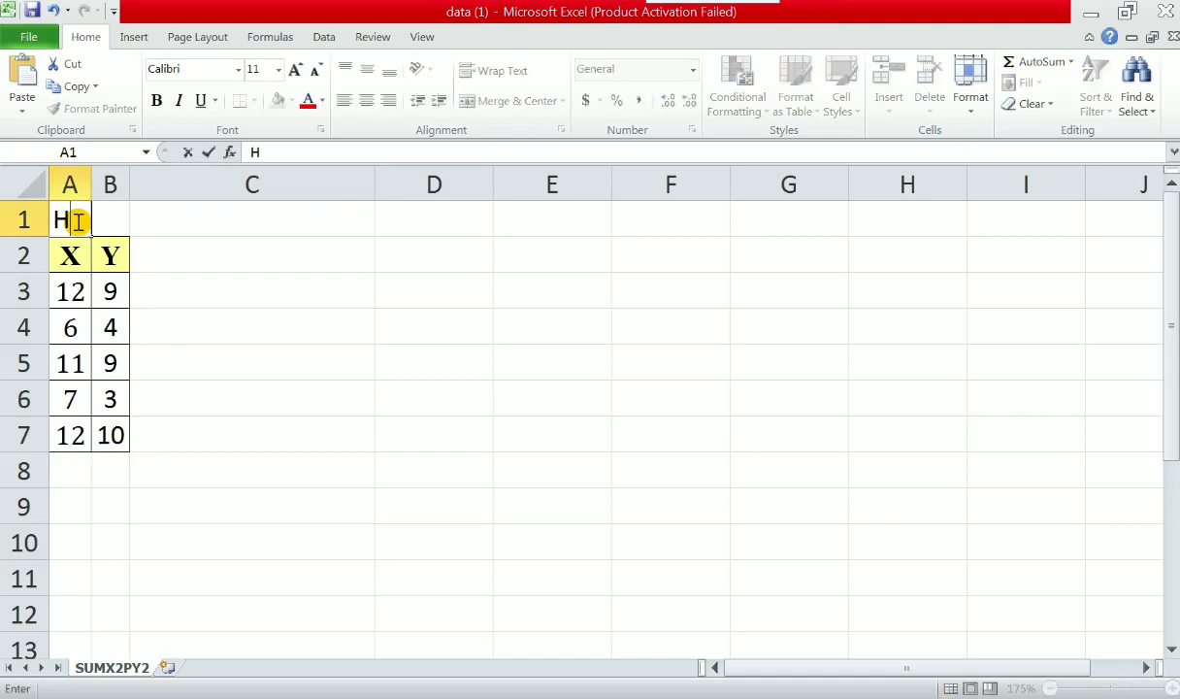
{"action": "type", "text": "OW TO USE"}
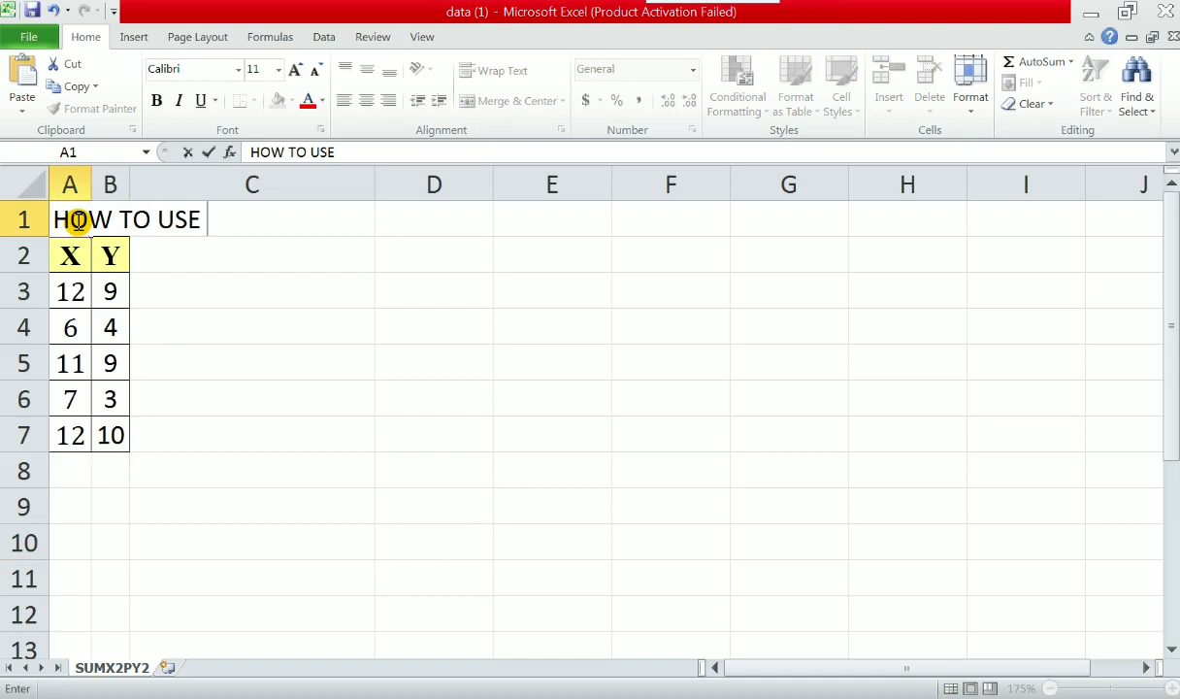
{"action": "type", "text": " SUMX2PY2"}
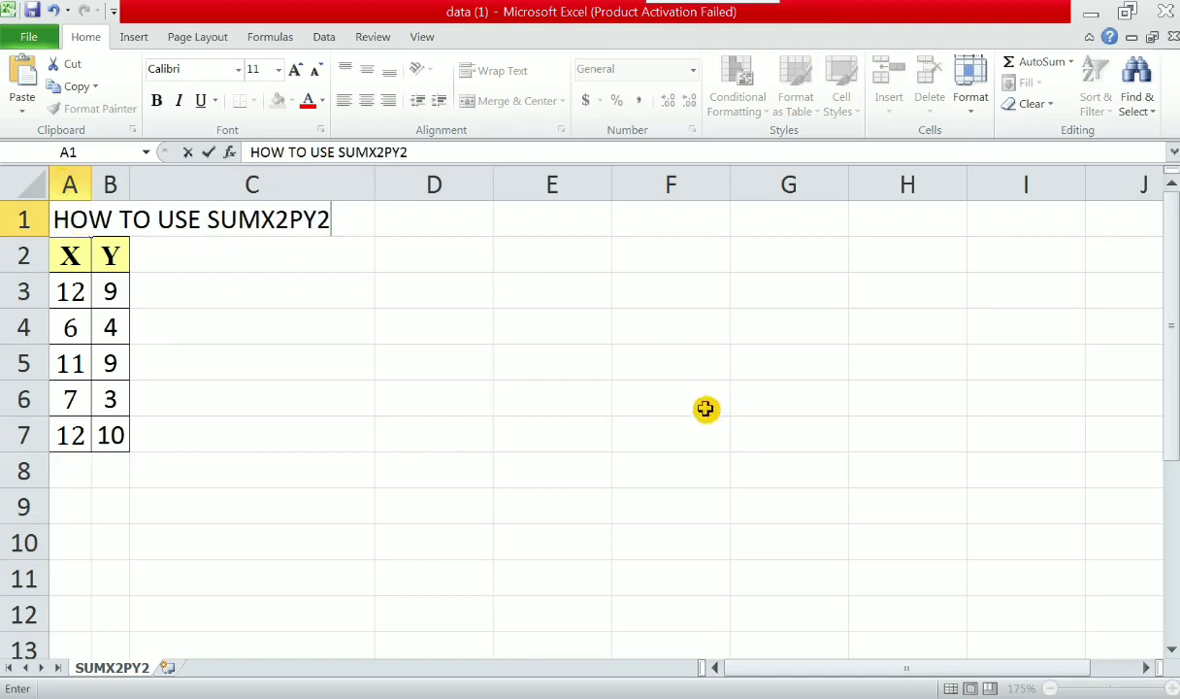
{"action": "left_click", "coordinate": [318, 358]}
- Add the column header "SUMX2PY2" in cell C2, beside the Y header
{"action": "left_click", "coordinate": [279, 255]}
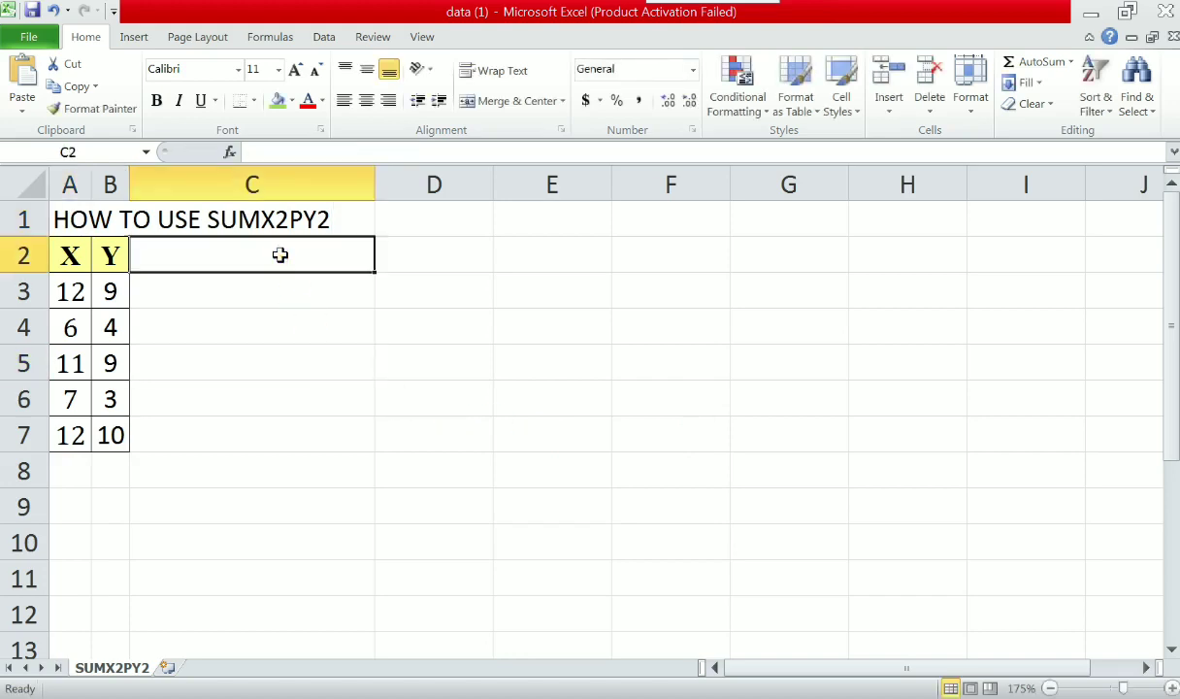
{"action": "type", "text": "SUMX2PY2"}
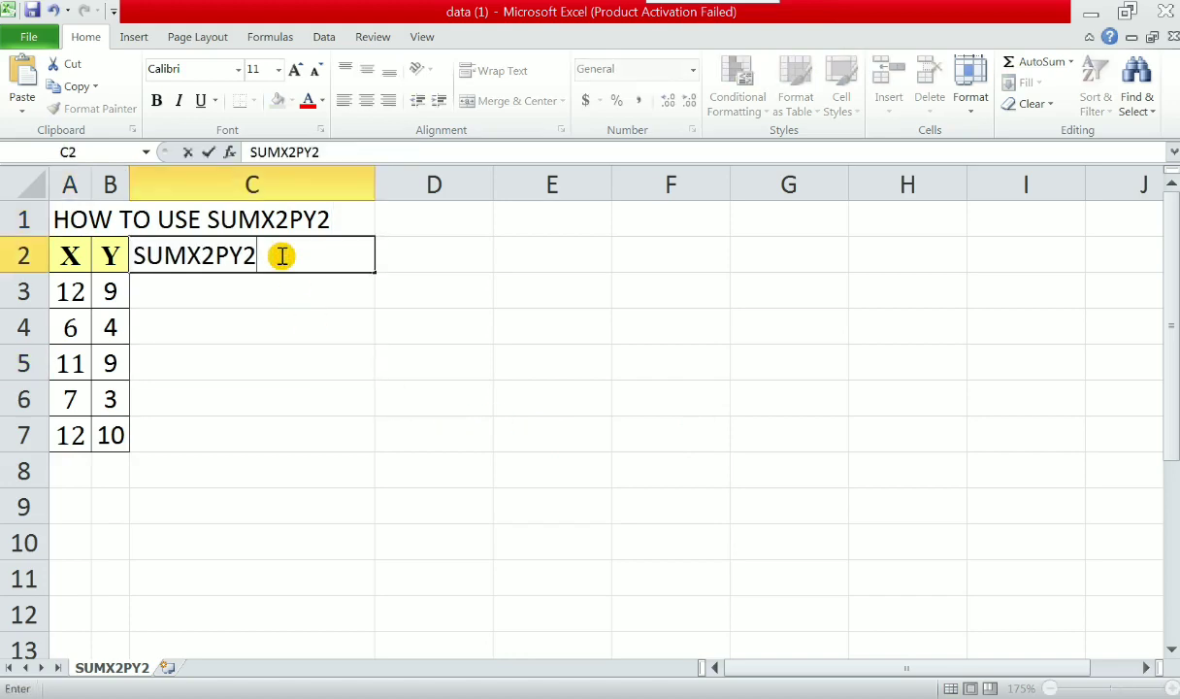
{"action": "left_click", "coordinate": [286, 327]}
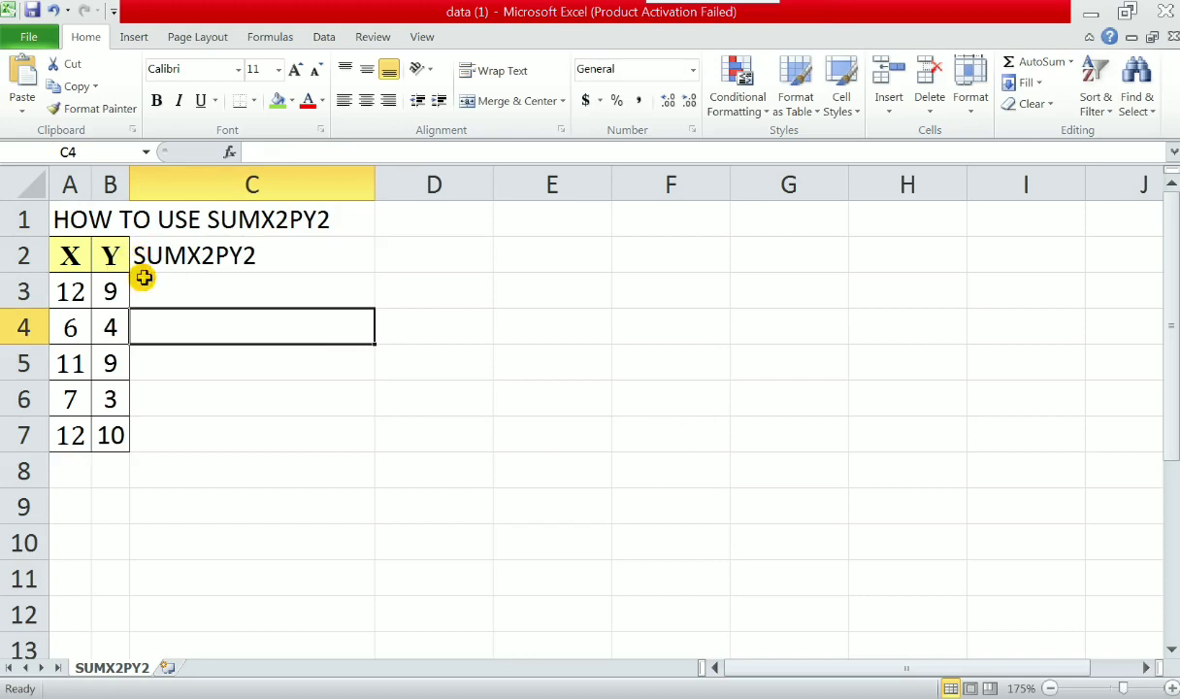
- Enter the formula =SUMX2PY2(A3,B3) in cell C3 and fill it down through C7
{"action": "left_click", "coordinate": [197, 284]}
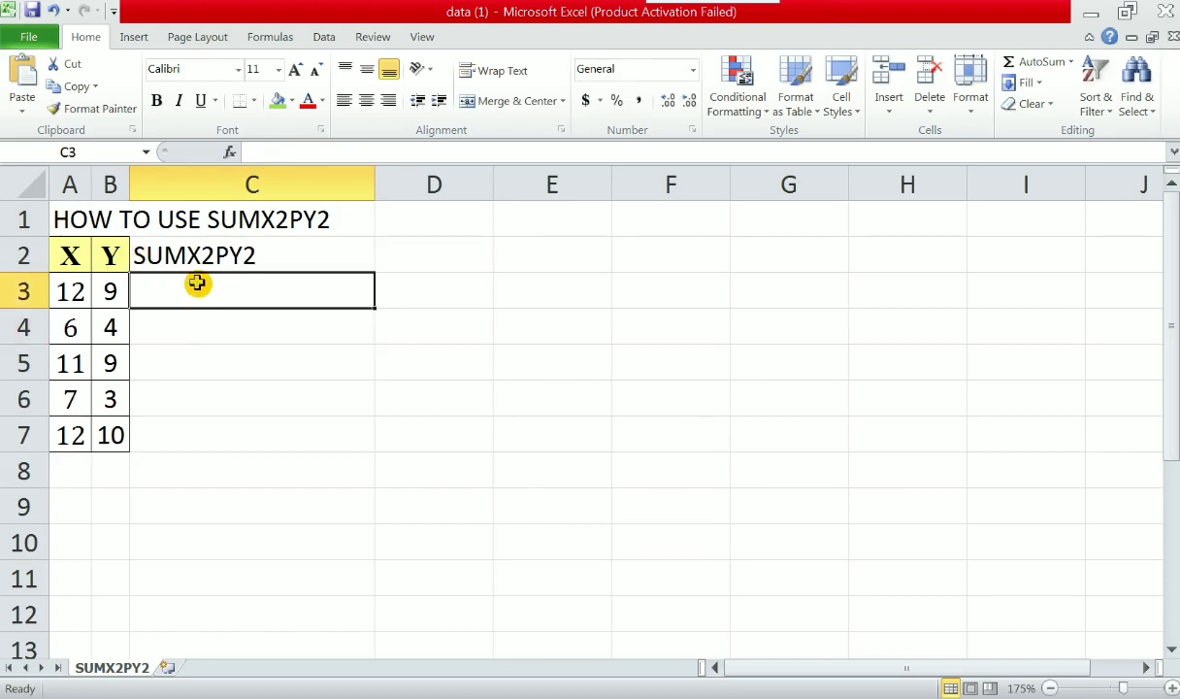
{"action": "type", "text": "="}
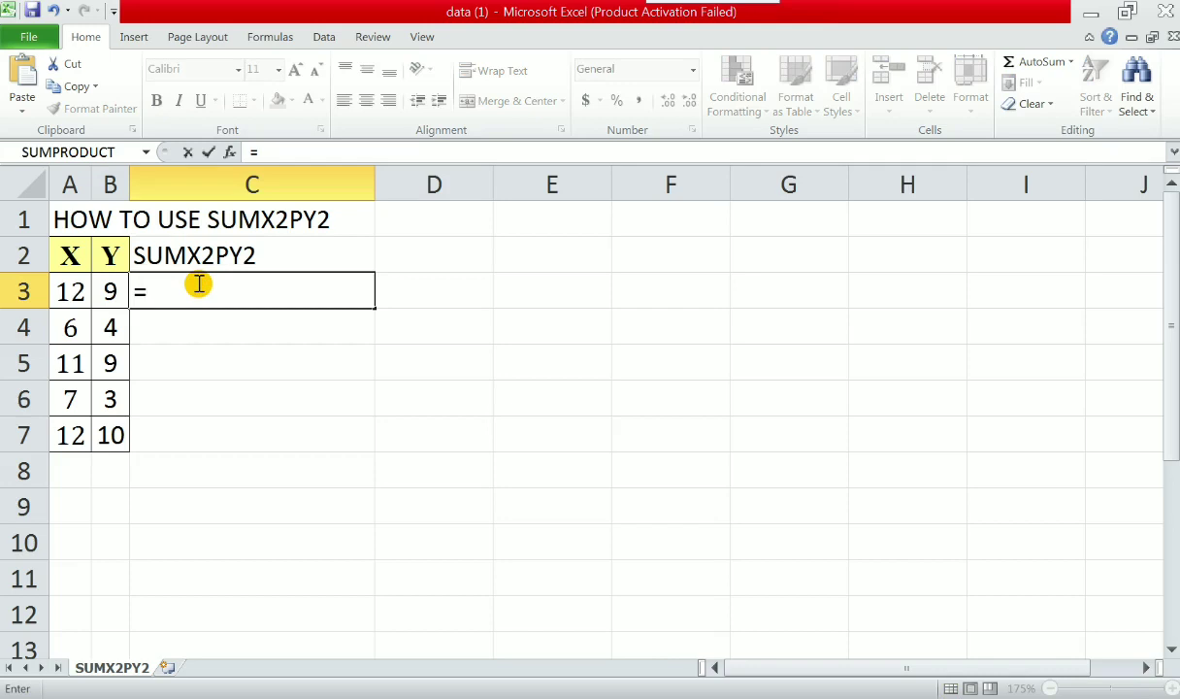
{"action": "type", "text": "SUM"}
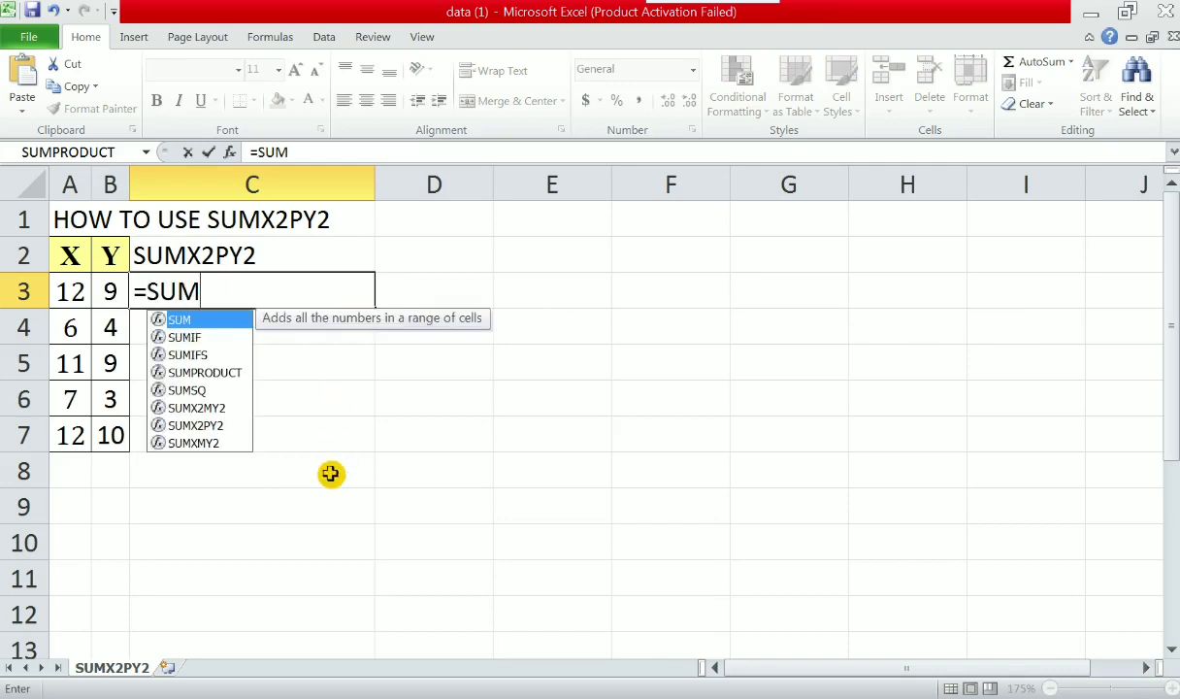
{"action": "left_click", "coordinate": [212, 427]}
{"action": "double_click", "coordinate": [212, 427]}
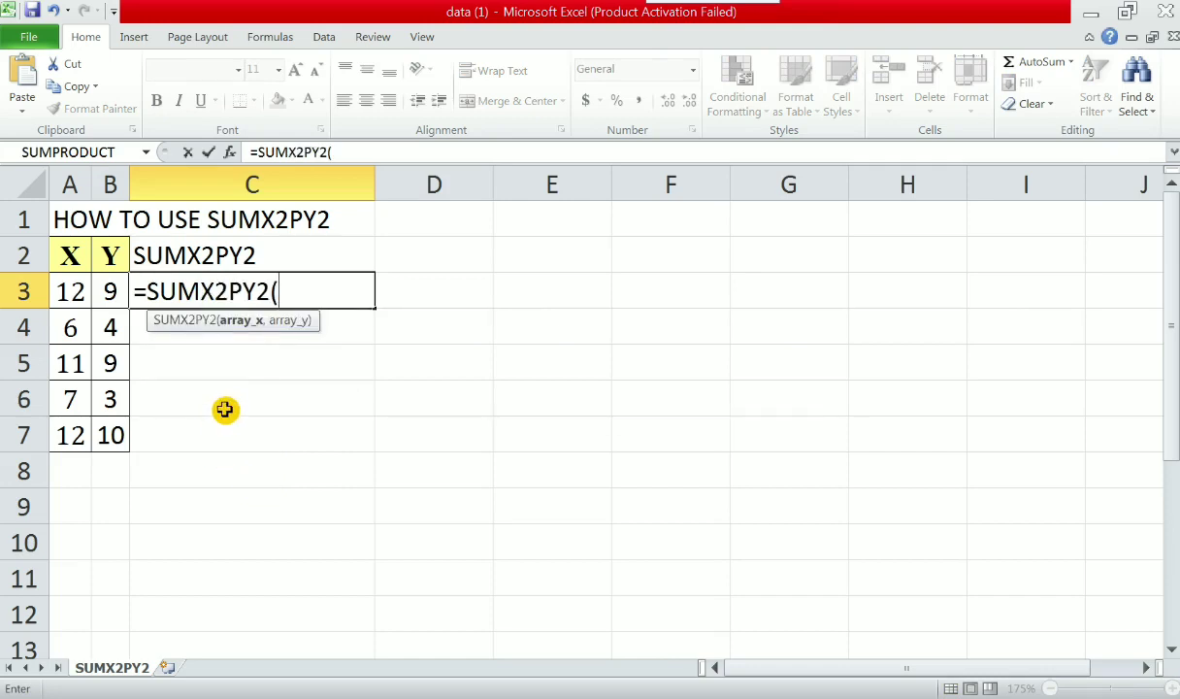
{"action": "left_click", "coordinate": [73, 294]}
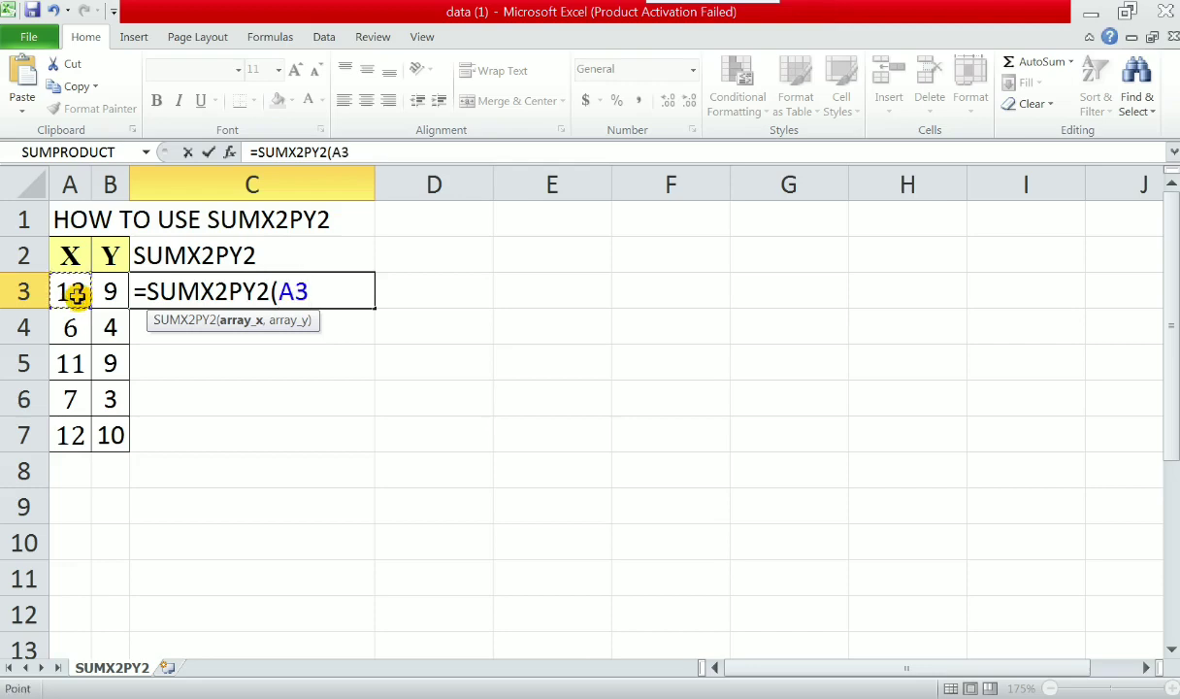
{"action": "type", "text": ","}
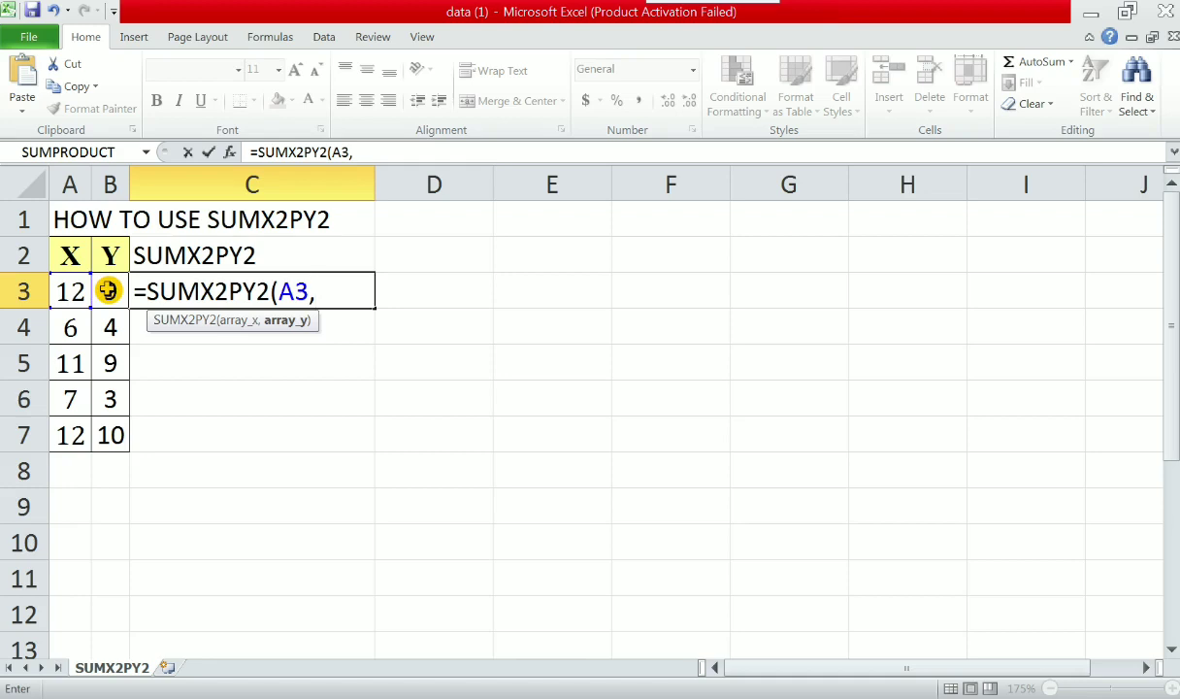
{"action": "left_click", "coordinate": [113, 291]}
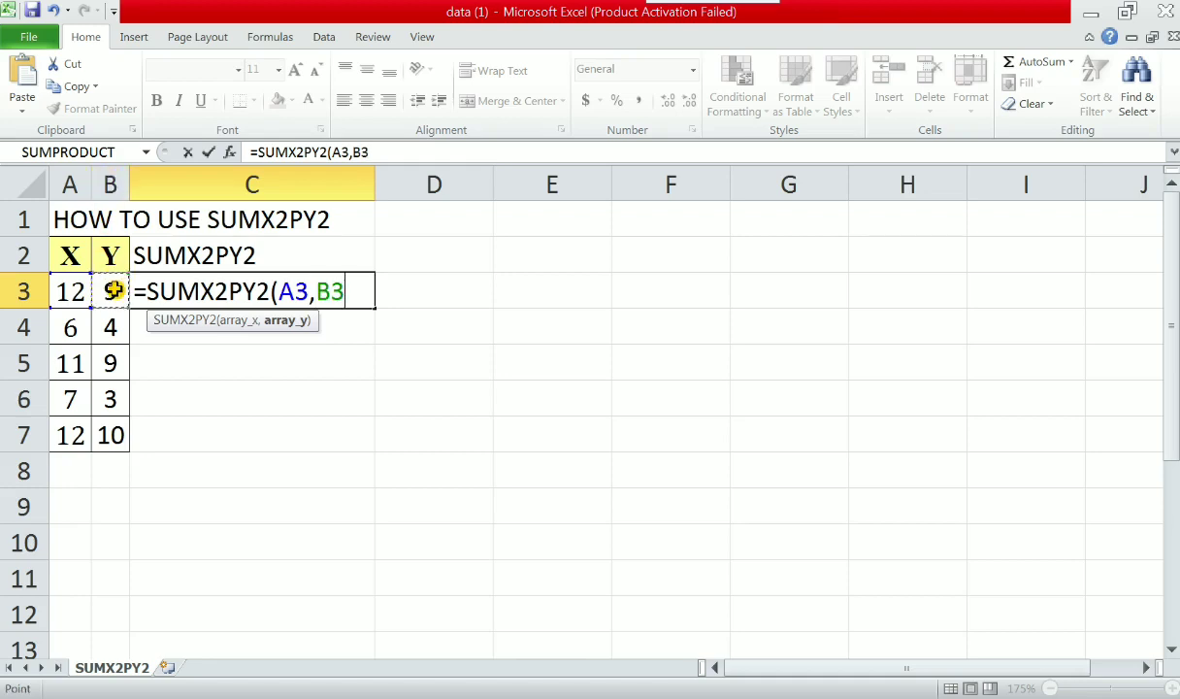
{"action": "type", "text": ")"}
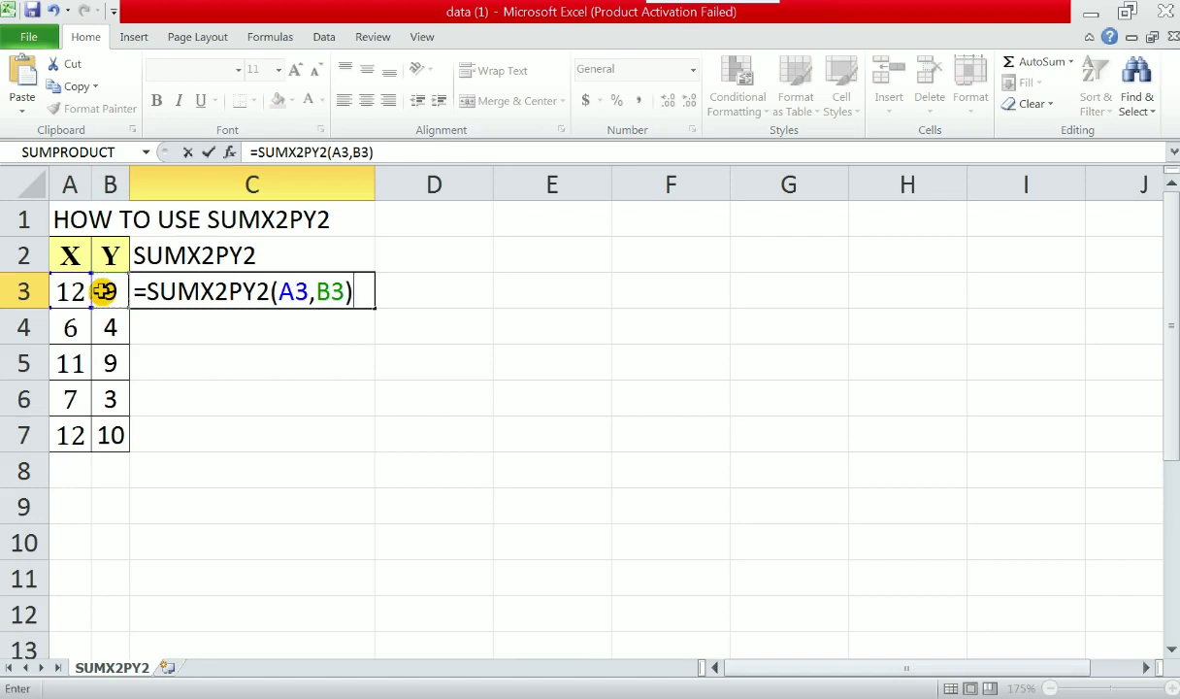
{"action": "key", "text": "Return"}
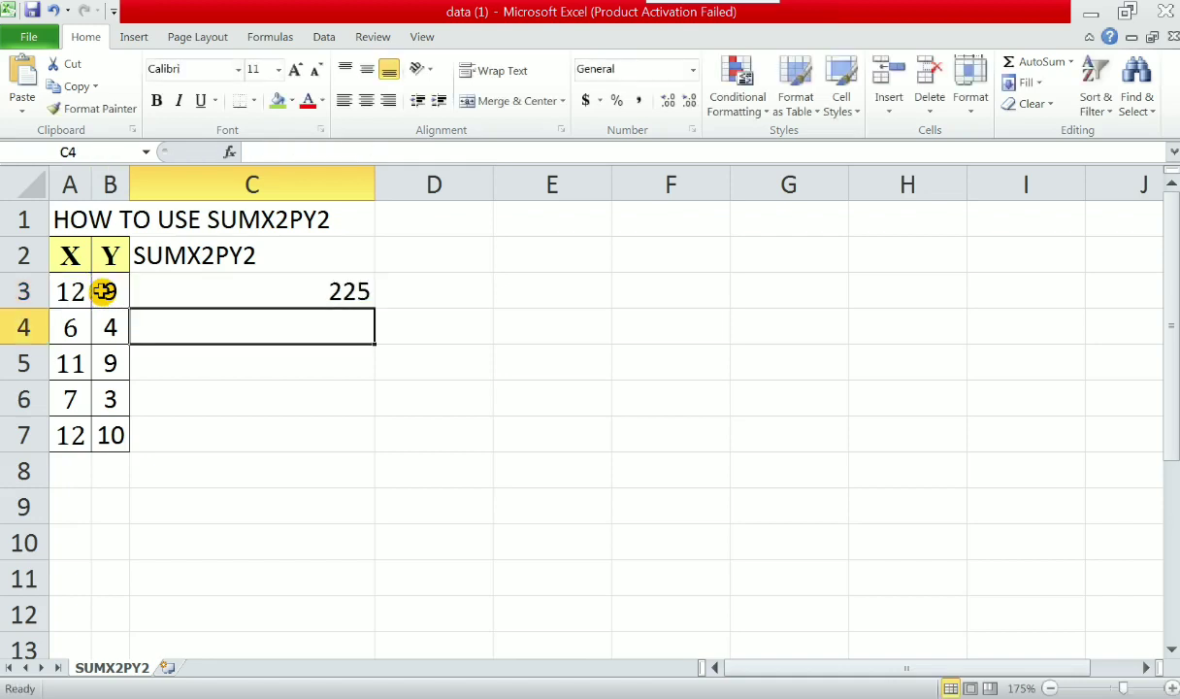
{"action": "key", "text": "Up"}
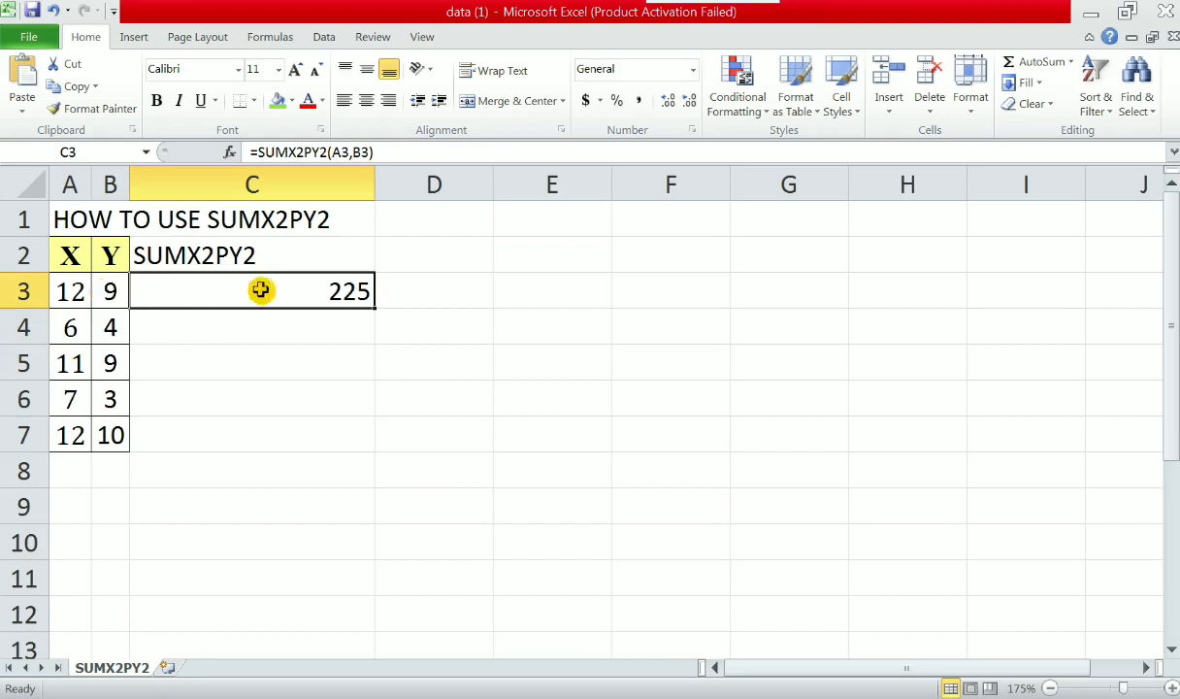
{"action": "double_click", "coordinate": [375, 308]}
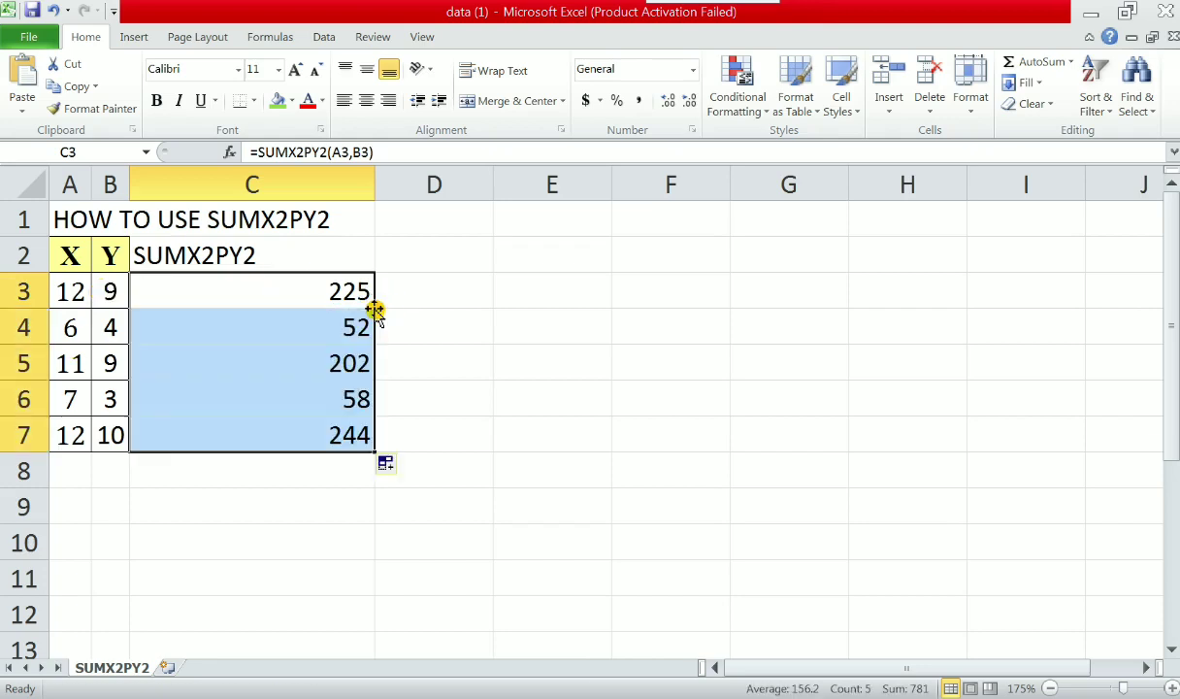
- Write the identity (X2+Y2)=(X+Y)2-2XY as text in cell C10
{"action": "left_click", "coordinate": [167, 555]}
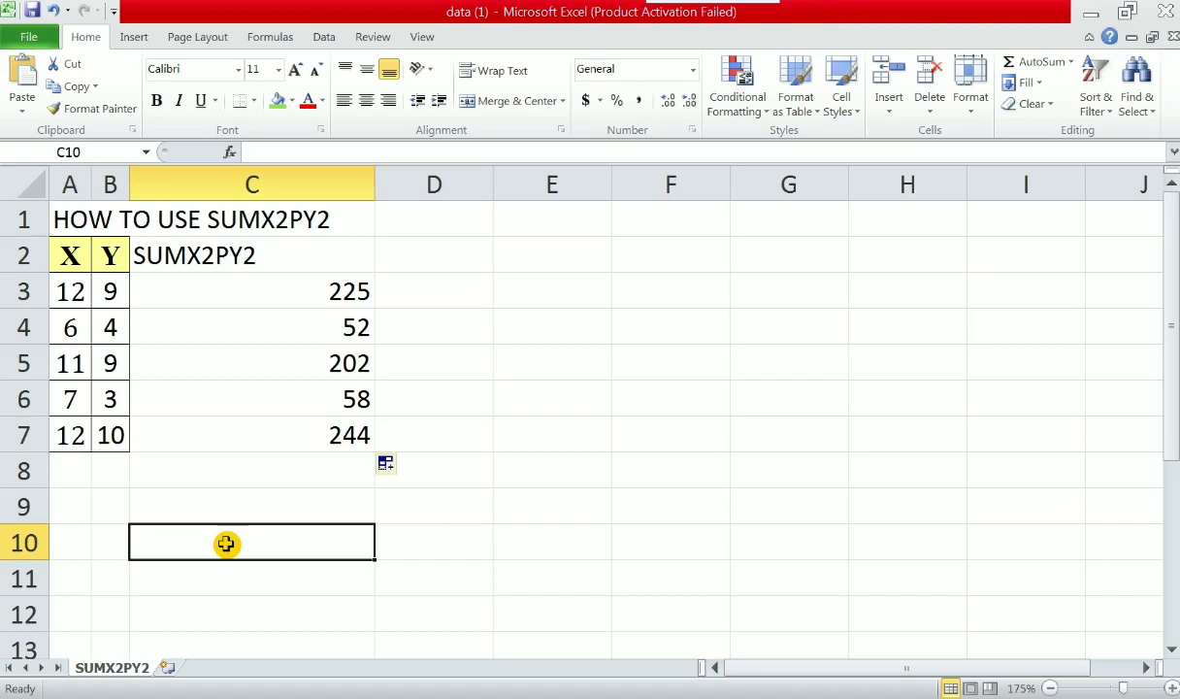
{"action": "type", "text": "("}
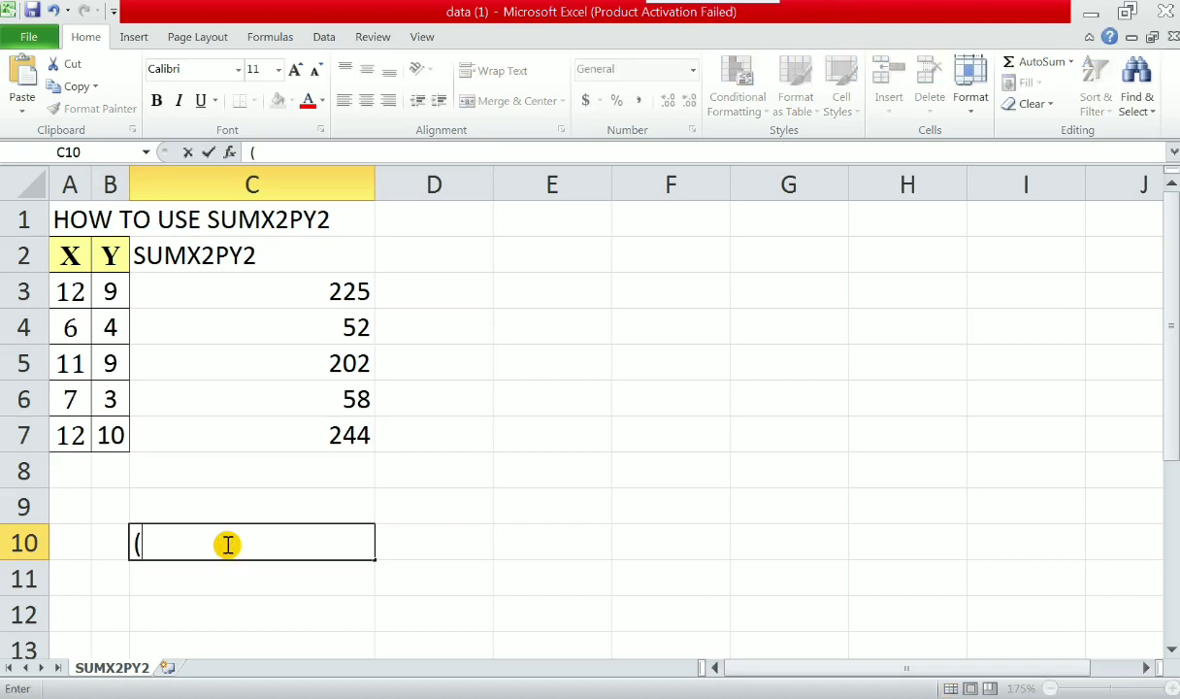
{"action": "type", "text": "X2+Y2"}
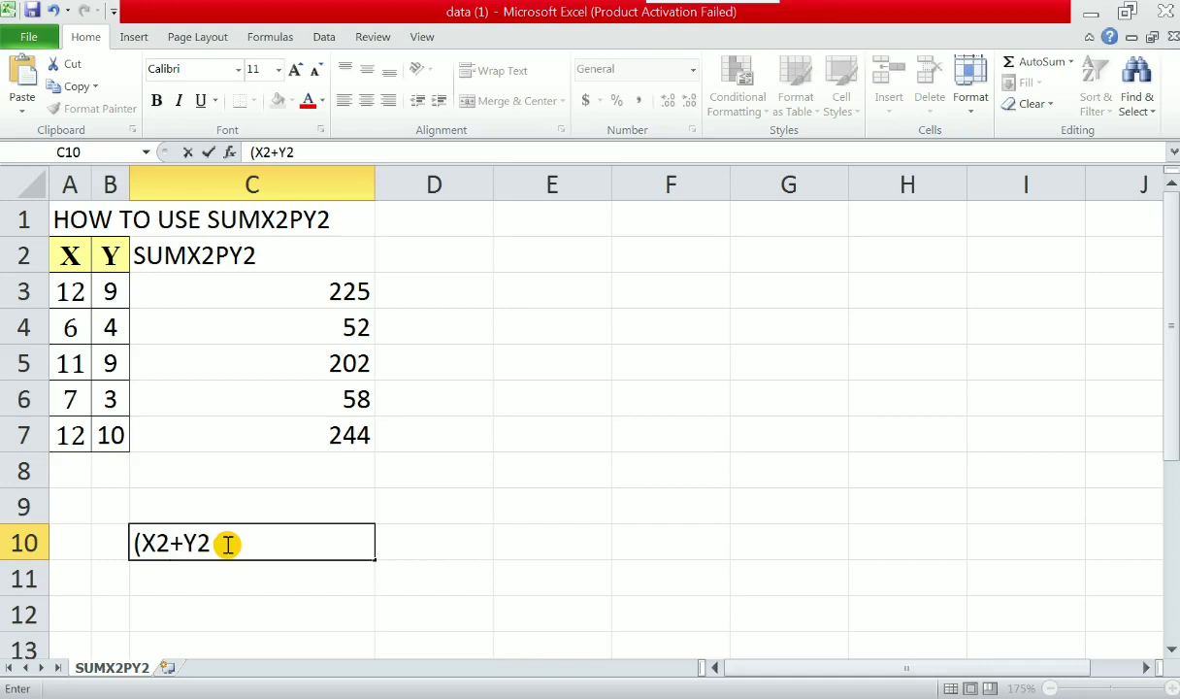
{"action": "type", "text": ")=(X+Y)"}
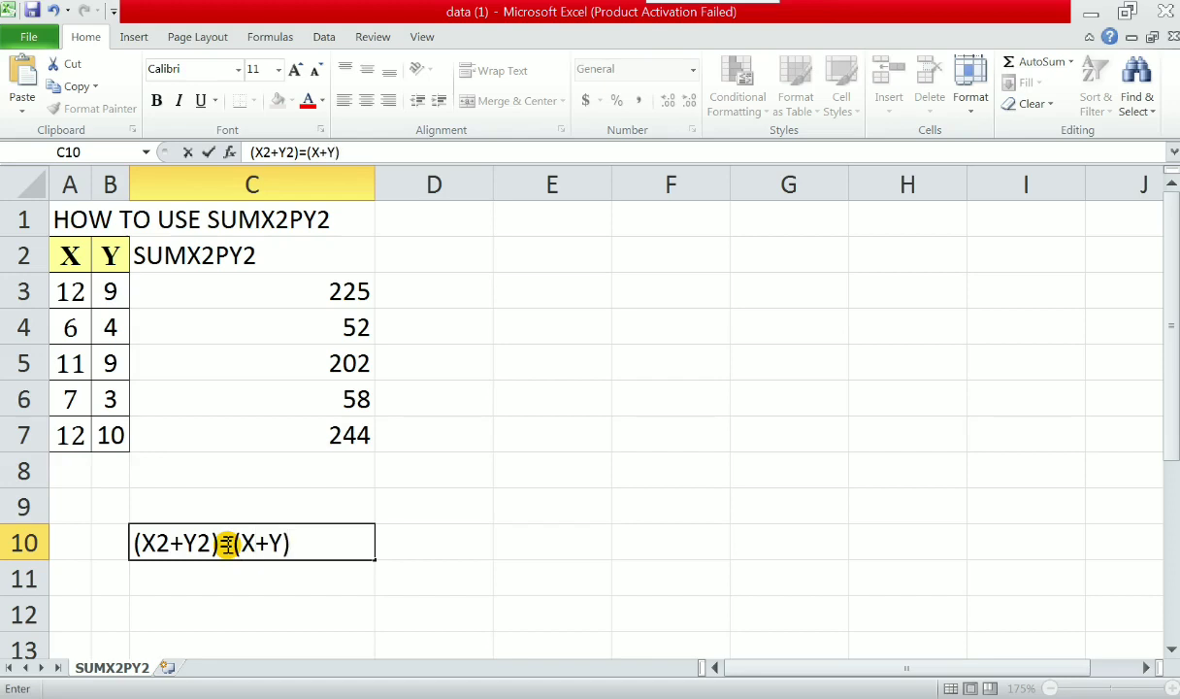
{"action": "type", "text": "2-2XY"}
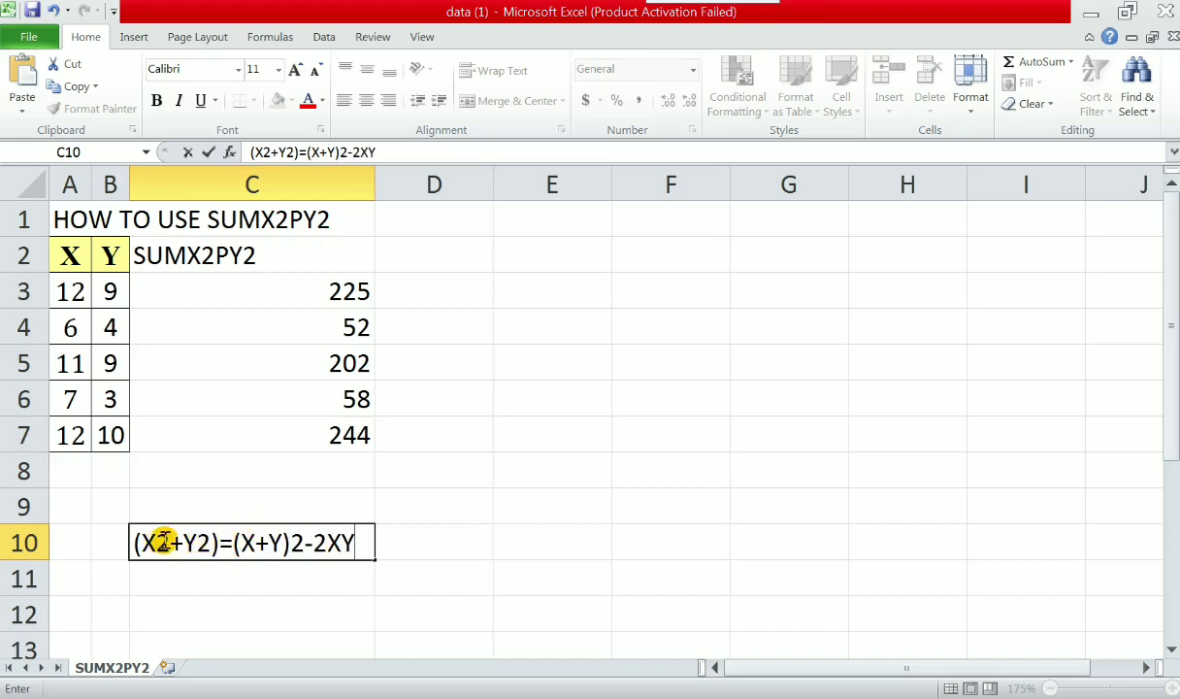
- Format the three exponent 2s in C10's identity as superscript: after X, after Y and after (X+Y)
{"action": "left_click_drag", "start_coordinate": [156, 542], "coordinate": [169, 543]}
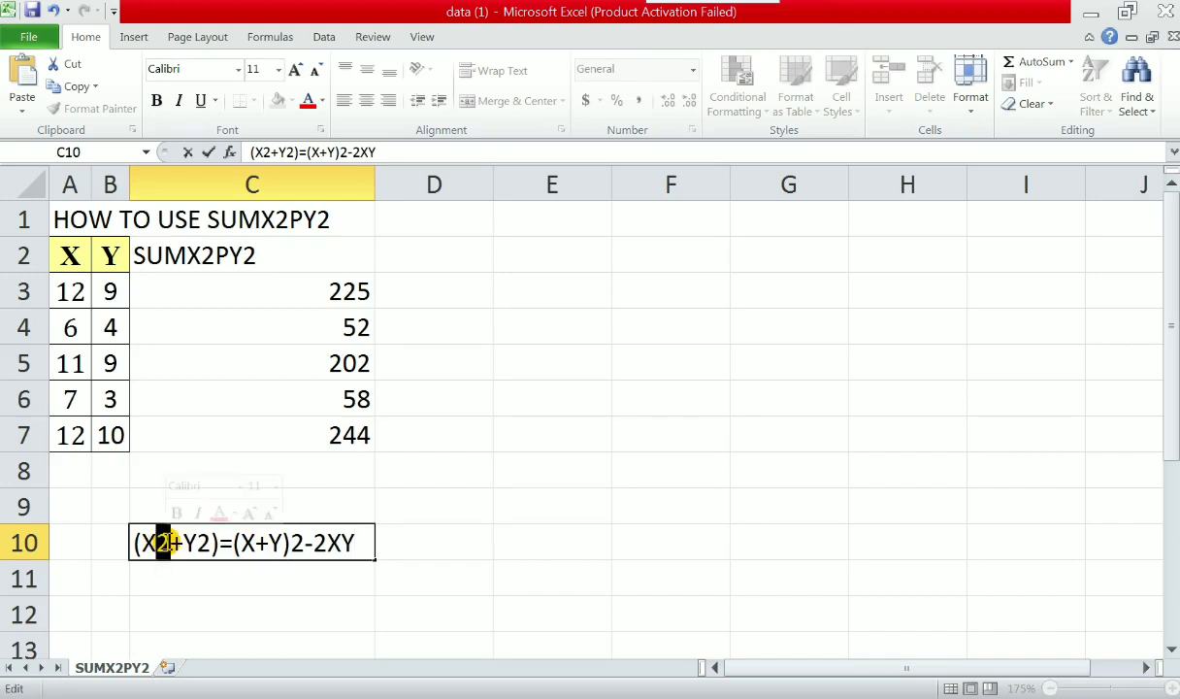
{"action": "key", "text": "ctrl+1"}
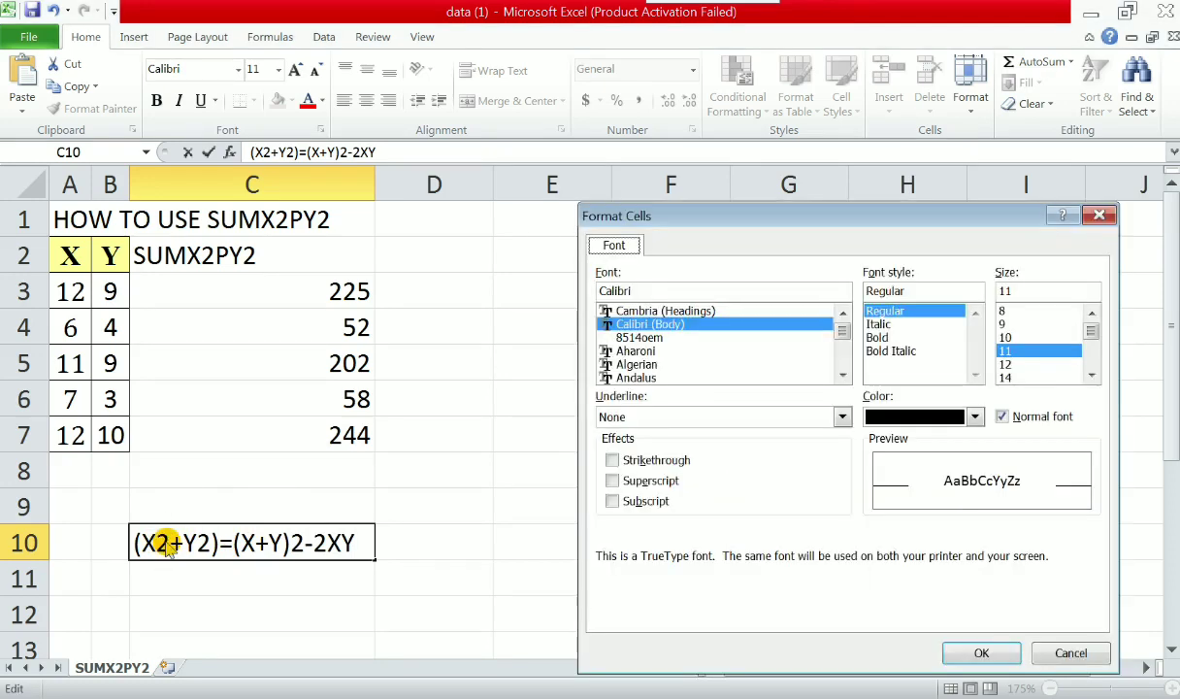
{"action": "left_click", "coordinate": [612, 480]}
{"action": "left_click", "coordinate": [949, 651]}
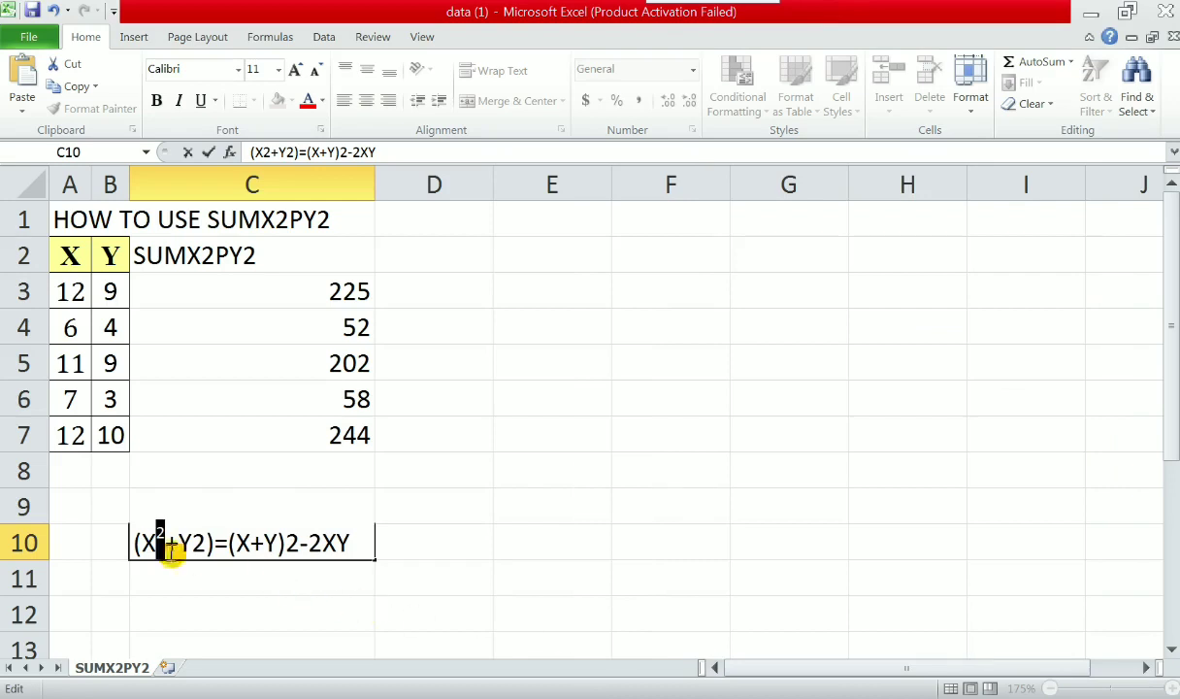
{"action": "left_click_drag", "start_coordinate": [192, 543], "coordinate": [206, 543]}
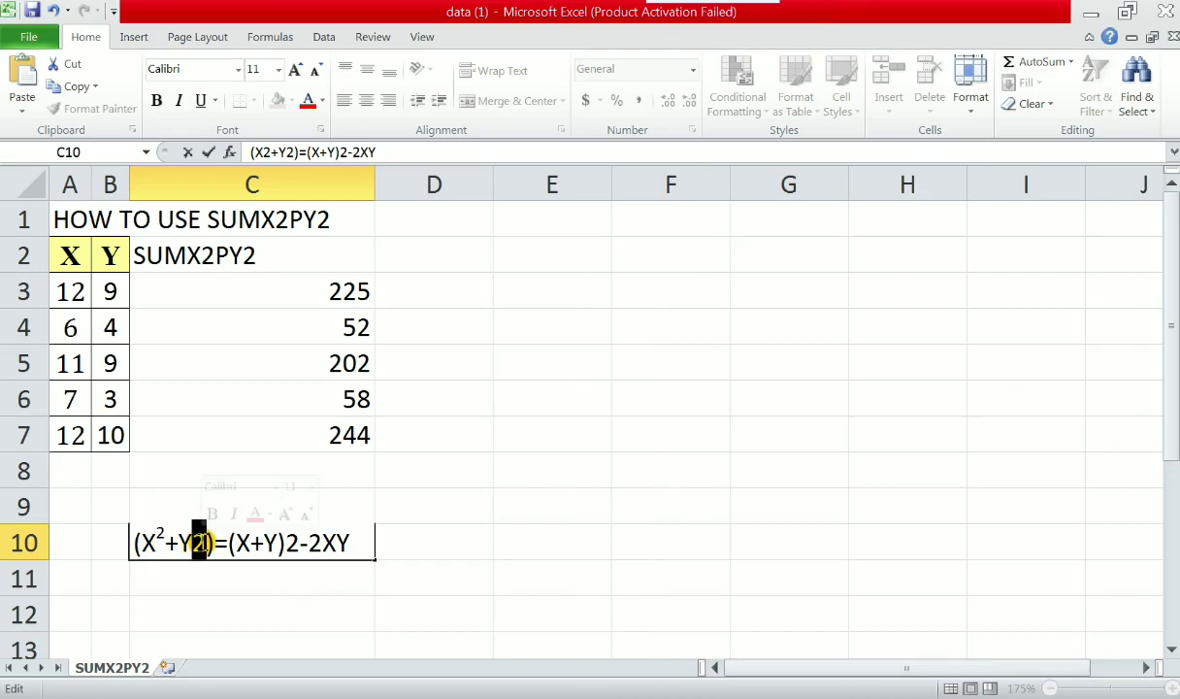
{"action": "key", "text": "ctrl+1"}
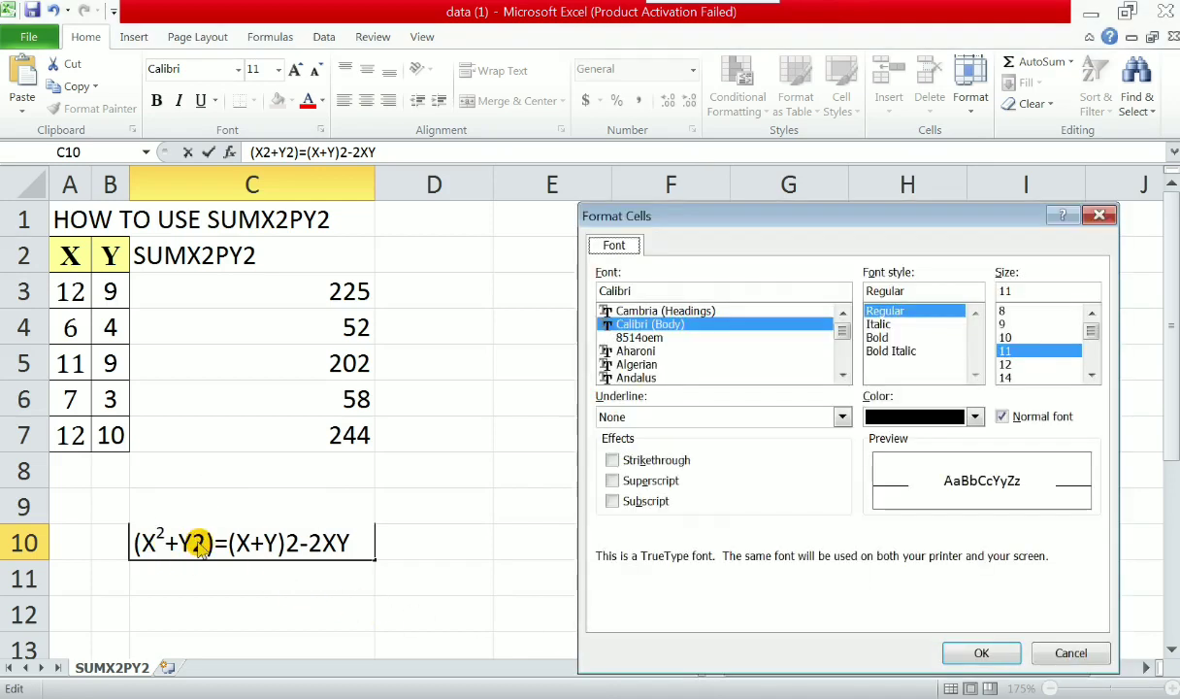
{"action": "left_click", "coordinate": [631, 481]}
{"action": "left_click", "coordinate": [972, 647]}
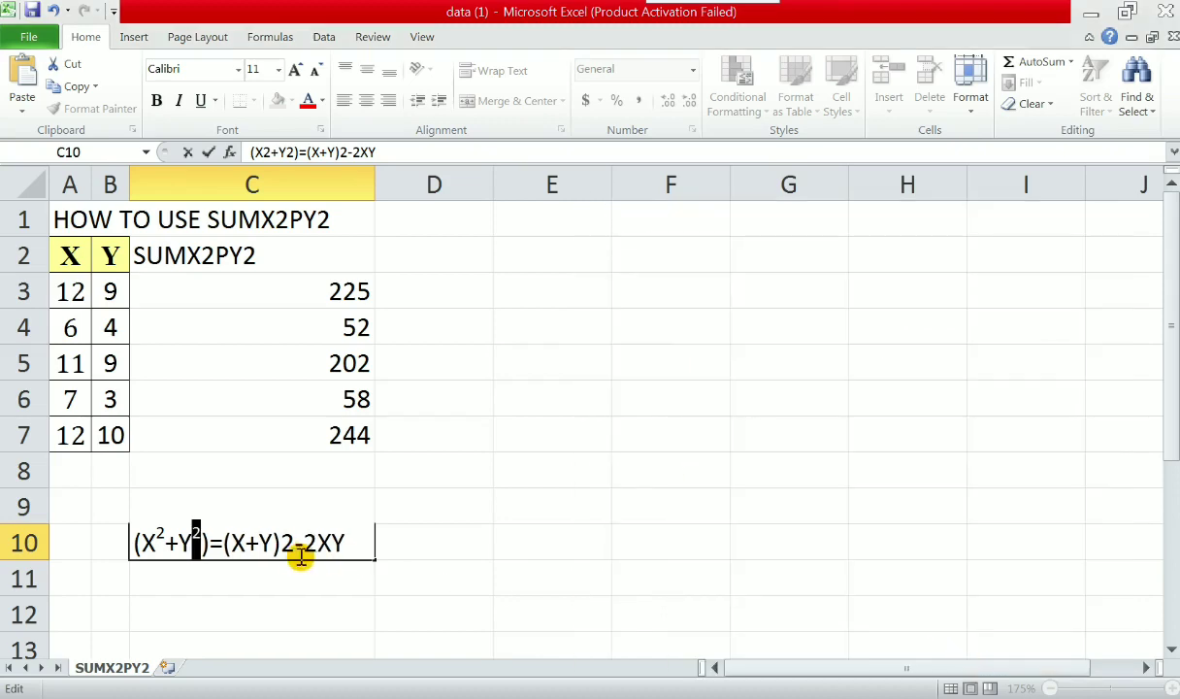
{"action": "left_click_drag", "start_coordinate": [278, 546], "coordinate": [292, 548]}
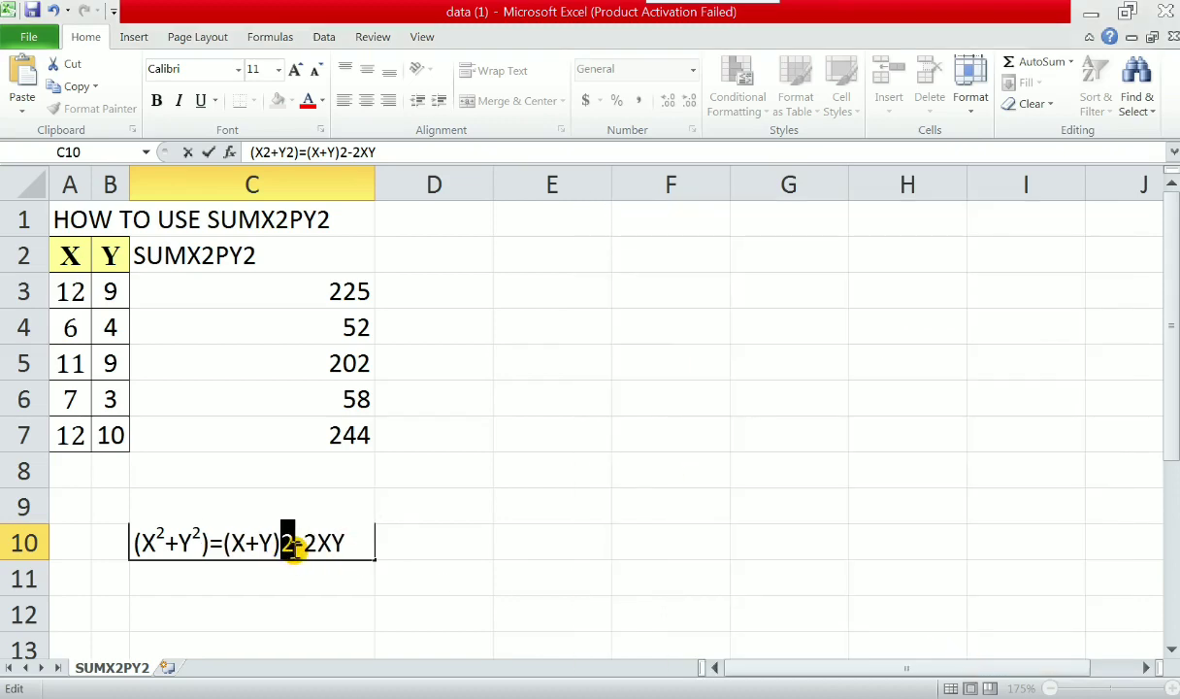
{"action": "key", "text": "ctrl+1"}
{"action": "left_click", "coordinate": [613, 480]}
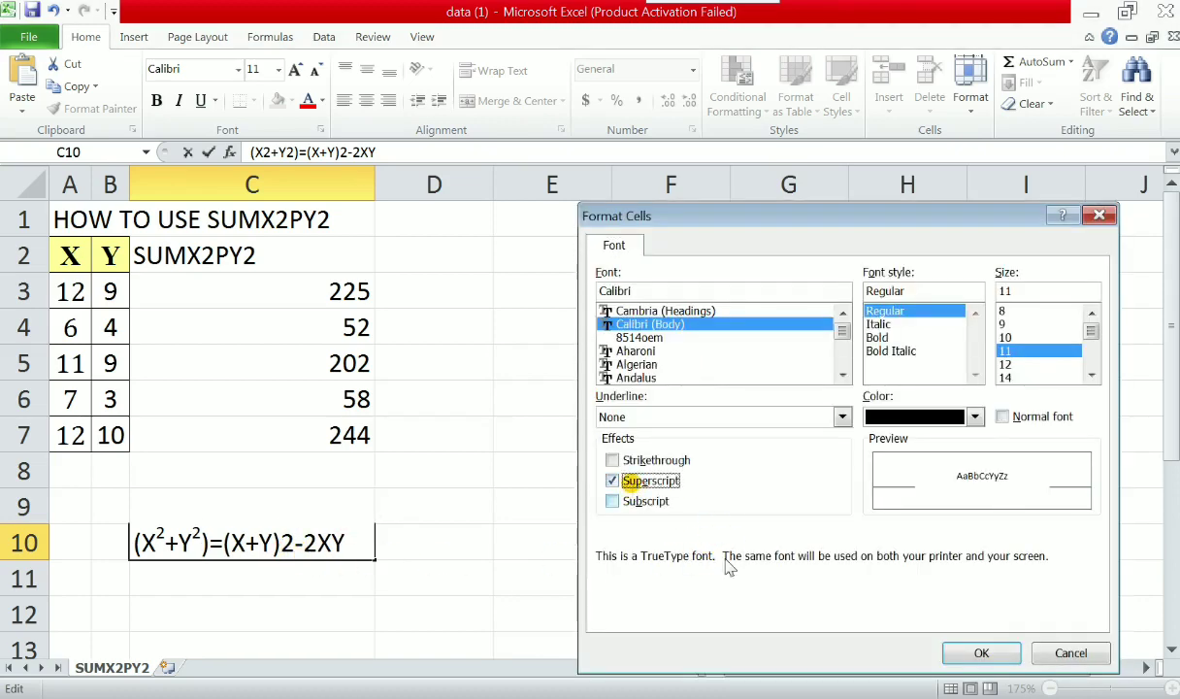
{"action": "left_click", "coordinate": [948, 654]}
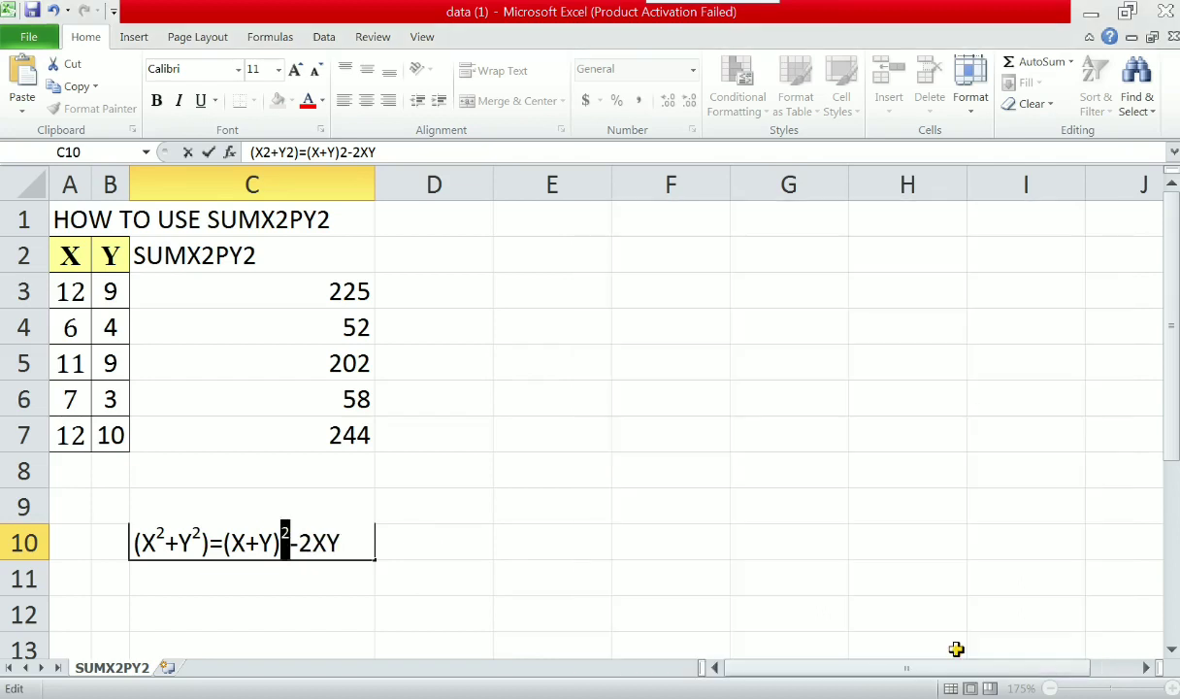
{"action": "left_click", "coordinate": [329, 585]}
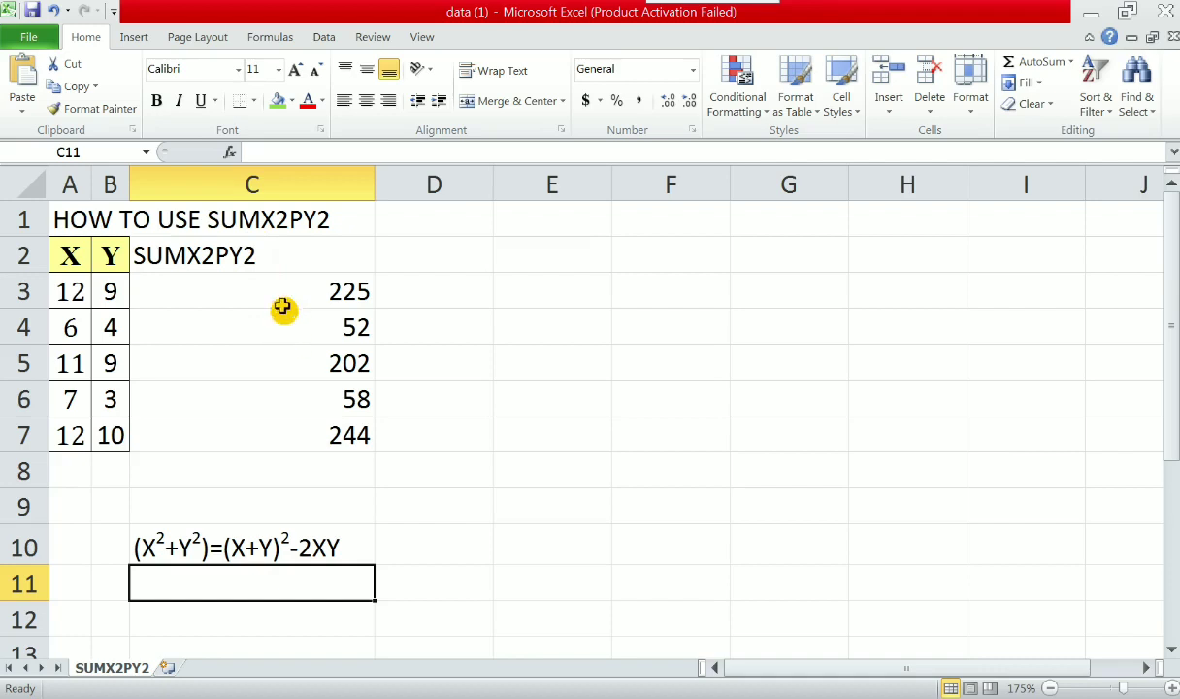
- Copy the Y header's formatting from B2 onto the SUMX2PY2 header in C2
{"action": "left_click", "coordinate": [108, 255]}
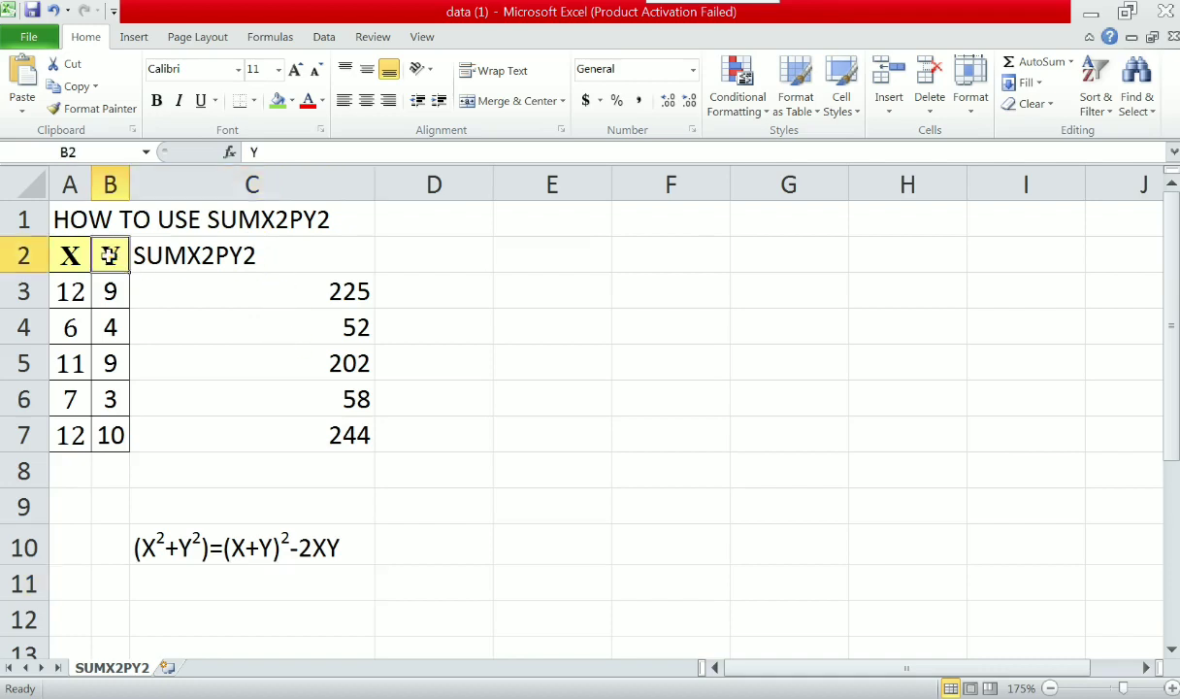
{"action": "left_click", "coordinate": [89, 110]}
{"action": "left_click", "coordinate": [184, 252]}
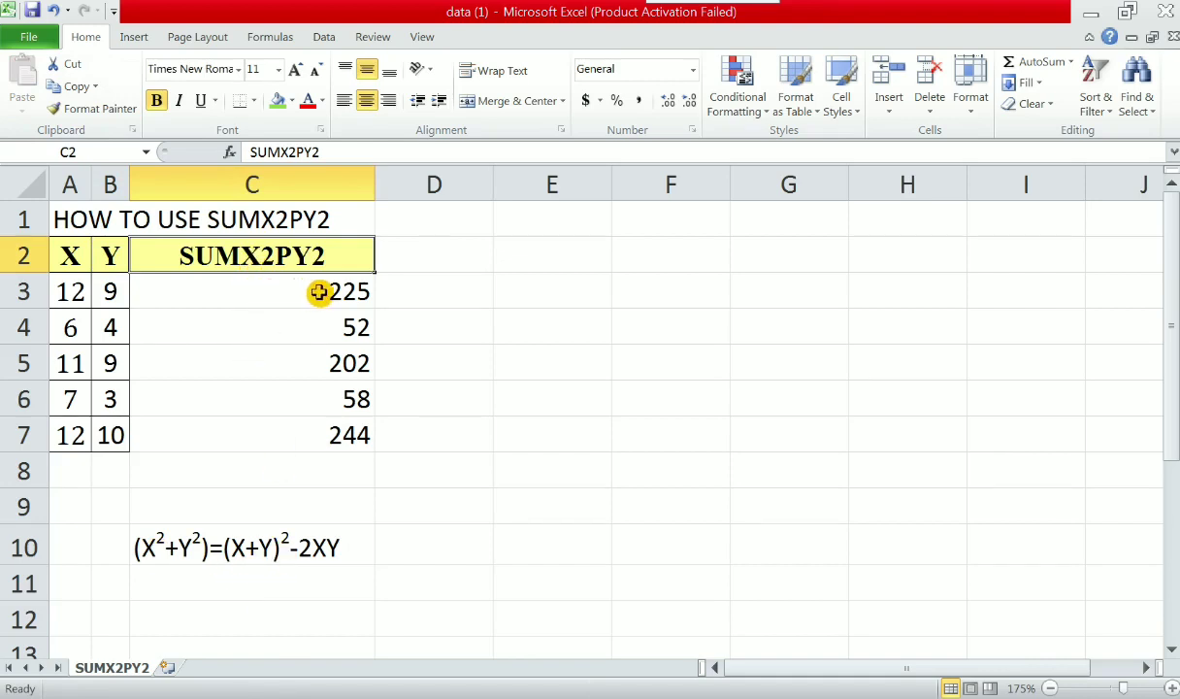
- Add the column headers X^2 in cell D2 and Y^2 in cell E2
{"action": "left_click", "coordinate": [174, 549]}
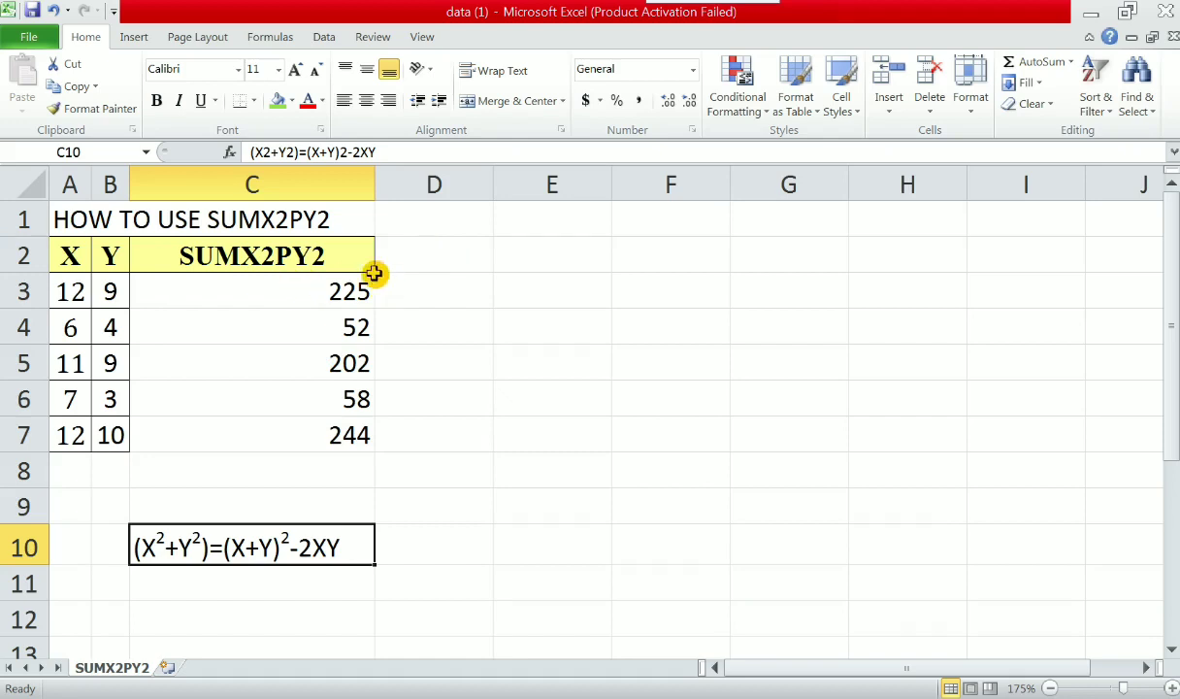
{"action": "left_click", "coordinate": [443, 256]}
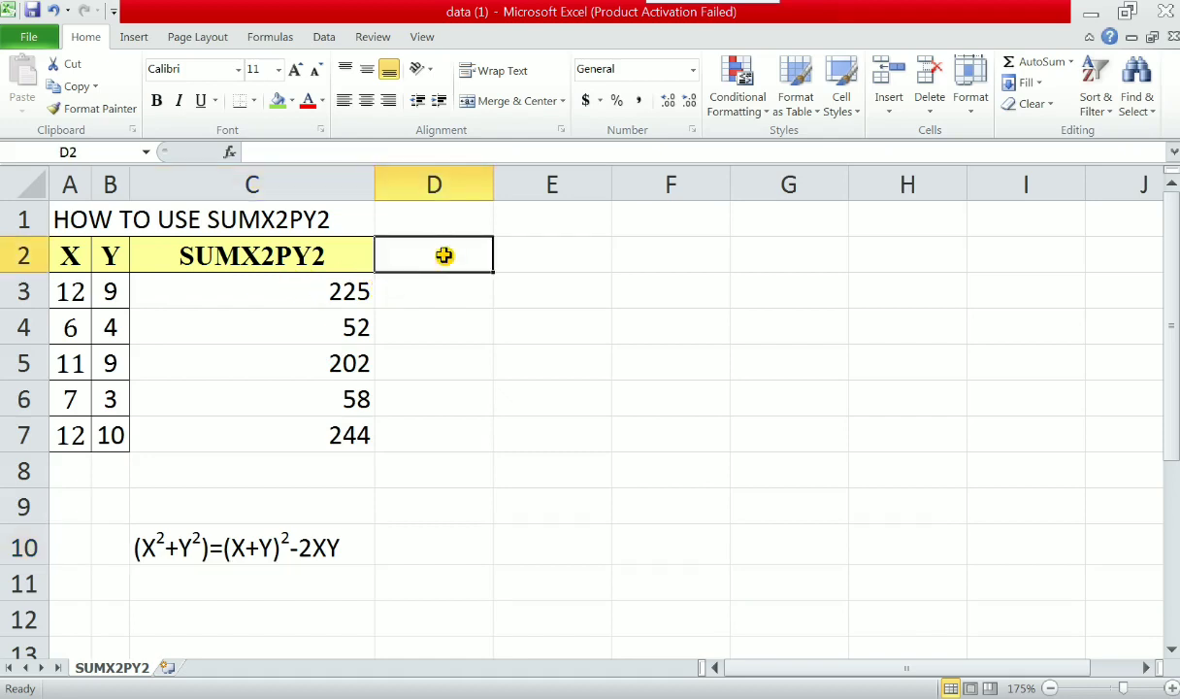
{"action": "type", "text": "X^"}
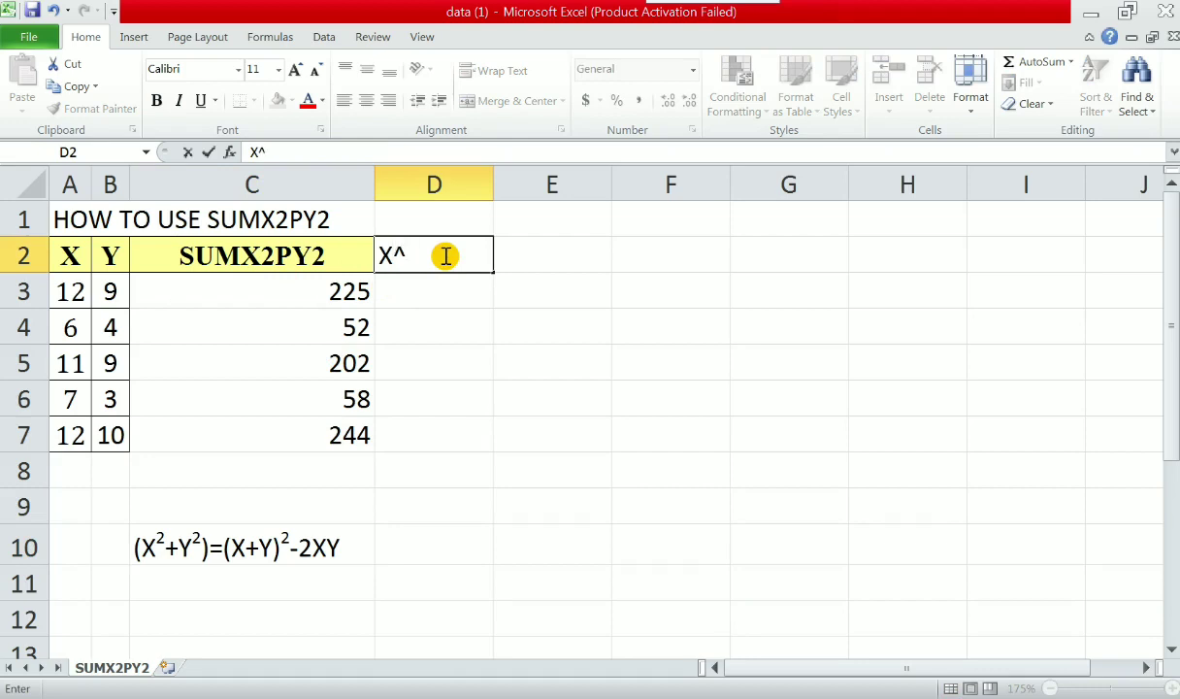
{"action": "type", "text": "2"}
{"action": "key", "text": "Tab"}
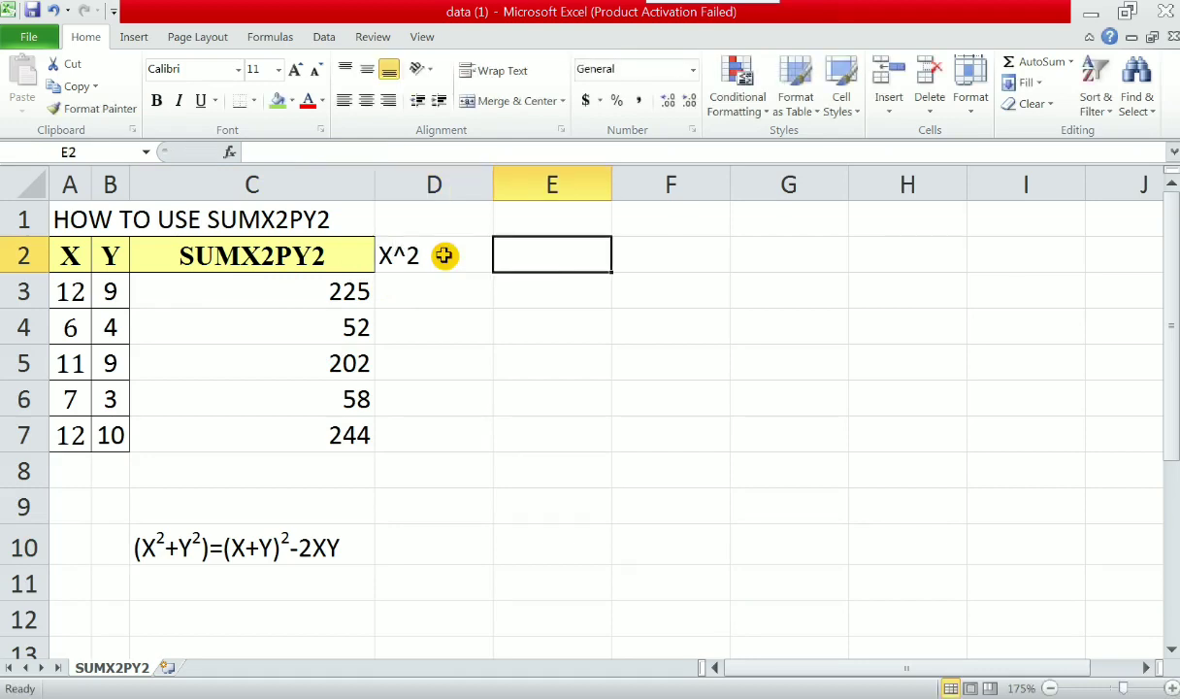
{"action": "type", "text": "Y^"}
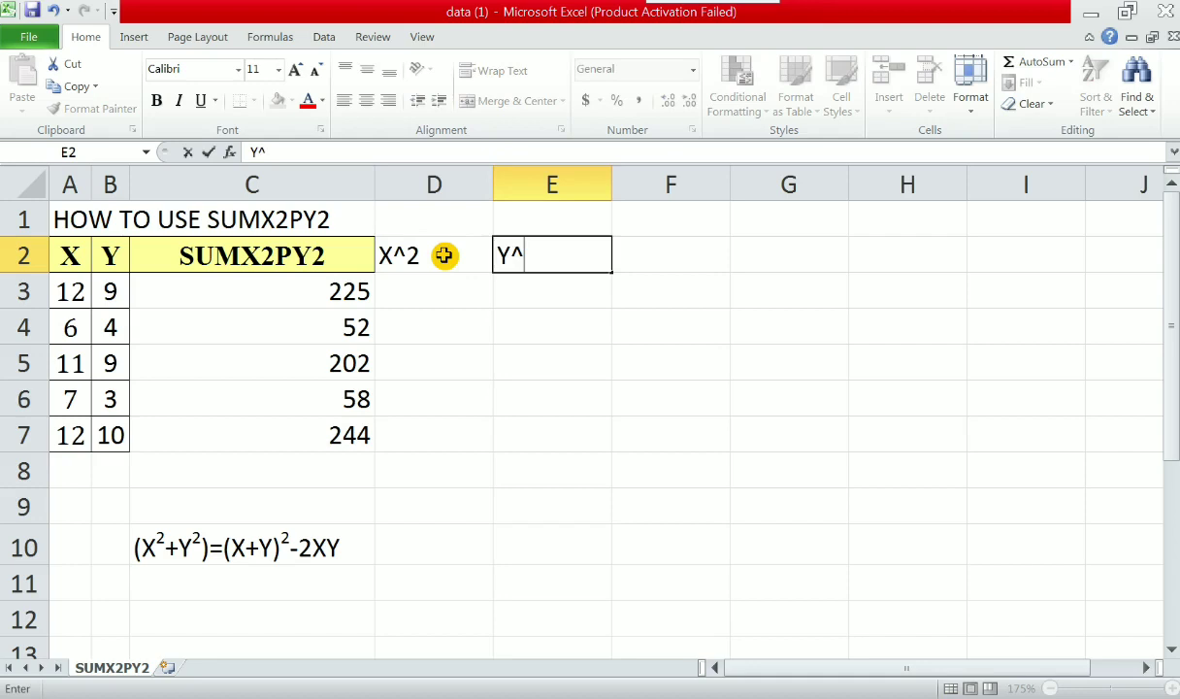
{"action": "type", "text": "2"}
{"action": "key", "text": "Tab"}
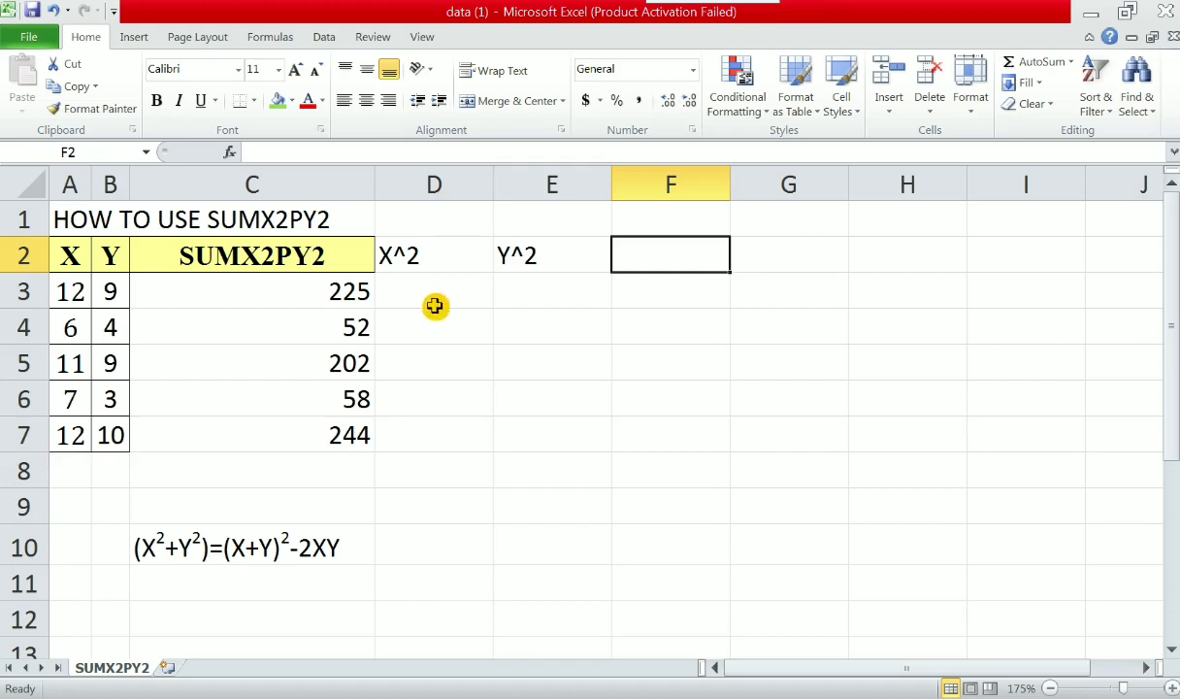
- Enter the formula =A3*A3 in cell D3 to square the first X value
{"action": "left_click", "coordinate": [434, 296]}
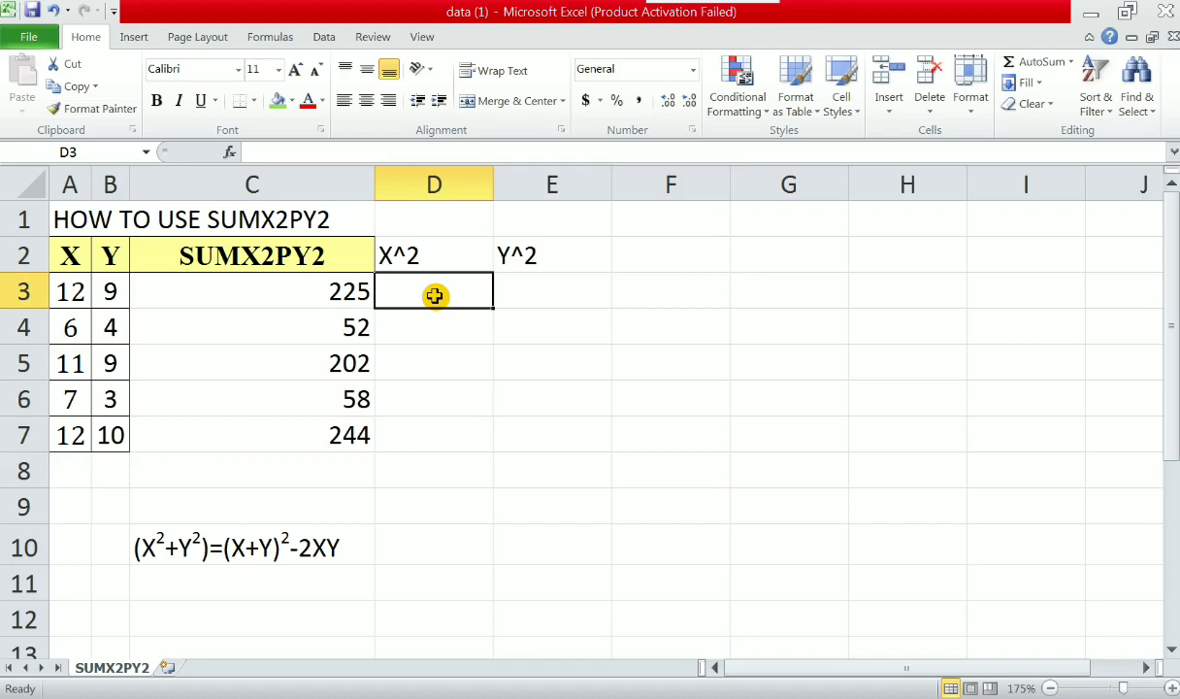
{"action": "type", "text": "="}
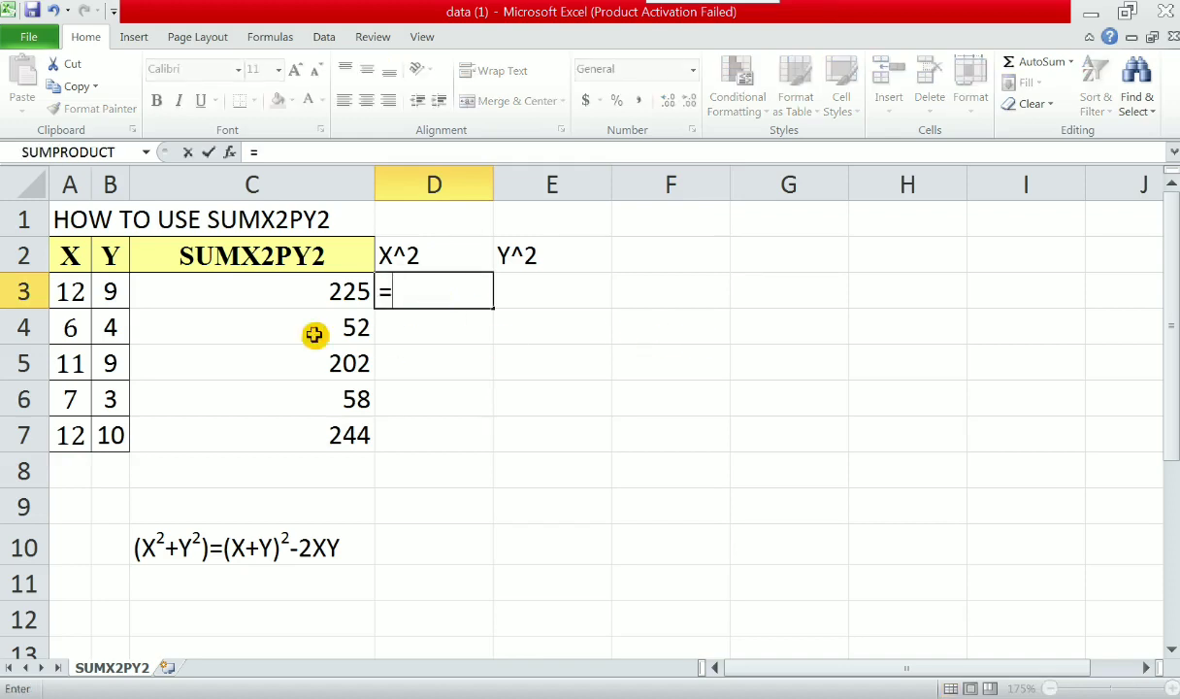
{"action": "left_click", "coordinate": [81, 296]}
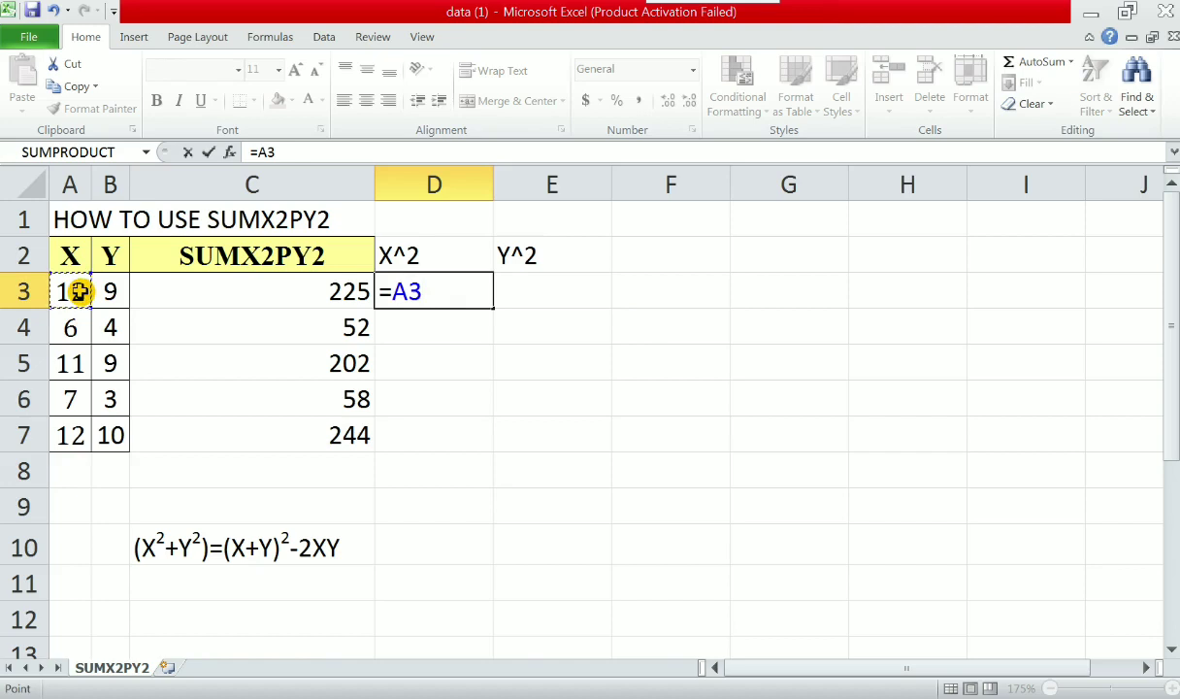
{"action": "type", "text": "*"}
{"action": "left_click", "coordinate": [79, 291]}
{"action": "key", "text": "Return"}
{"action": "key", "text": "Up"}
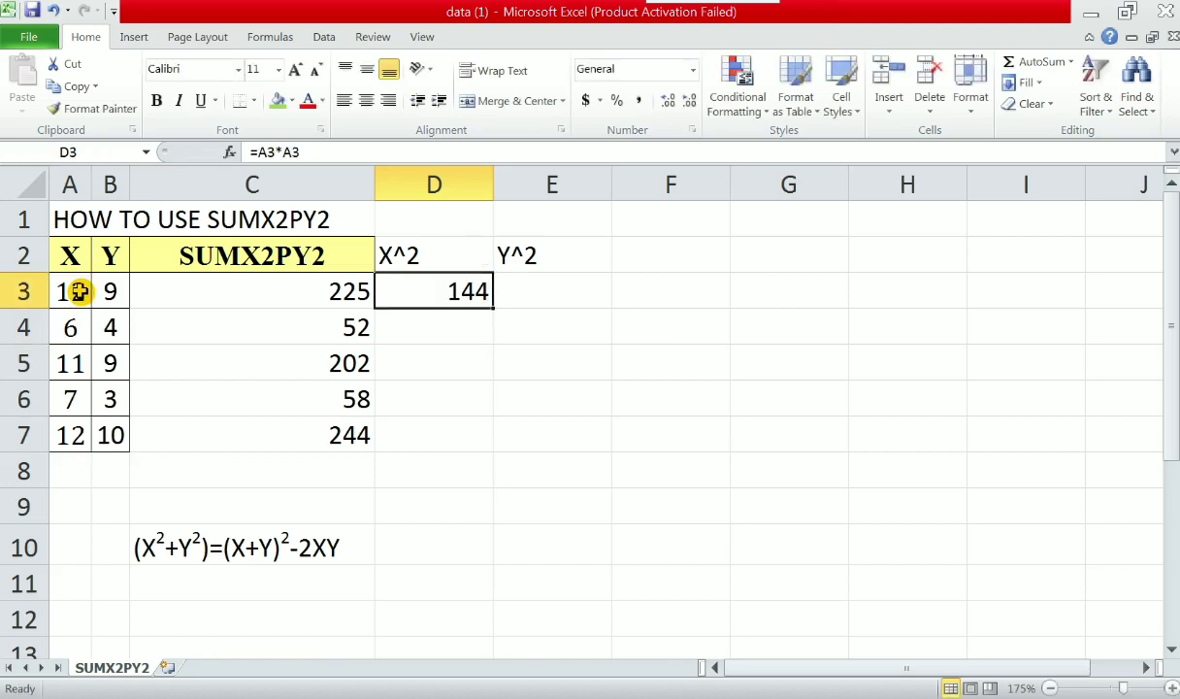
- Enter the formula =B3^2 in cell E3 to square the first Y value
{"action": "key", "text": "Right"}
{"action": "type", "text": "="}
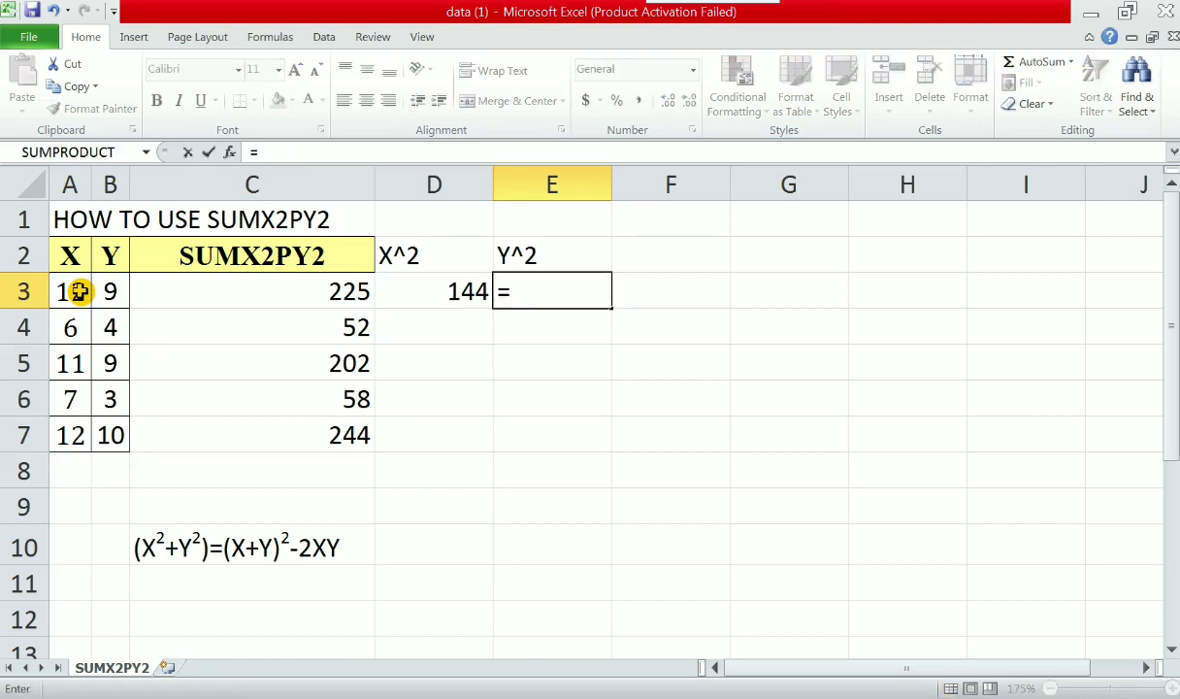
{"action": "left_click", "coordinate": [112, 293]}
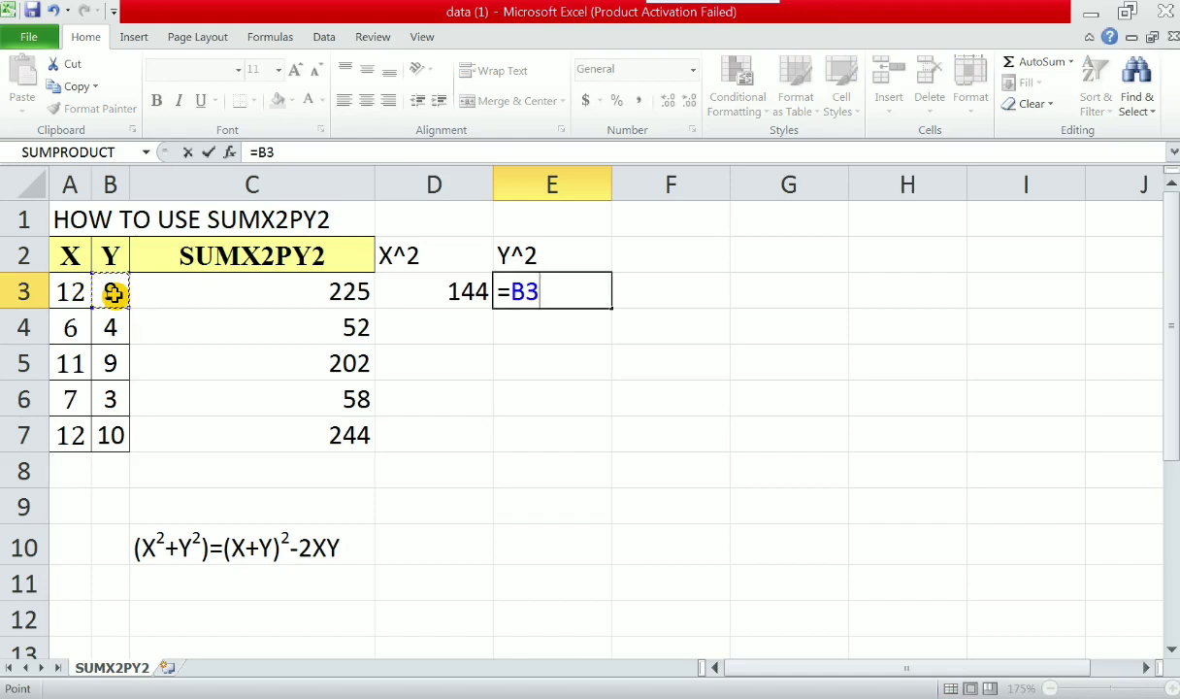
{"action": "type", "text": "^2"}
{"action": "key", "text": "Return"}
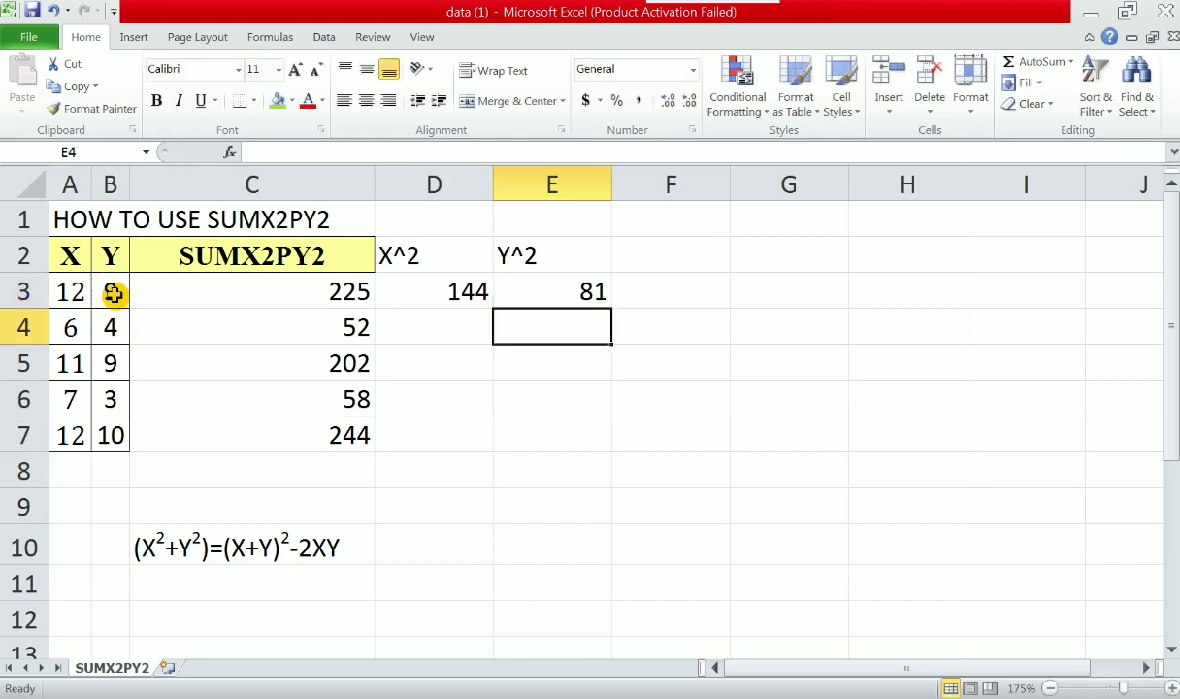
- Copy the formulas in D3:E3 down through row 7
{"action": "key", "text": "Up"}
{"action": "key", "text": "Left"}
{"action": "key", "text": "shift+Right"}
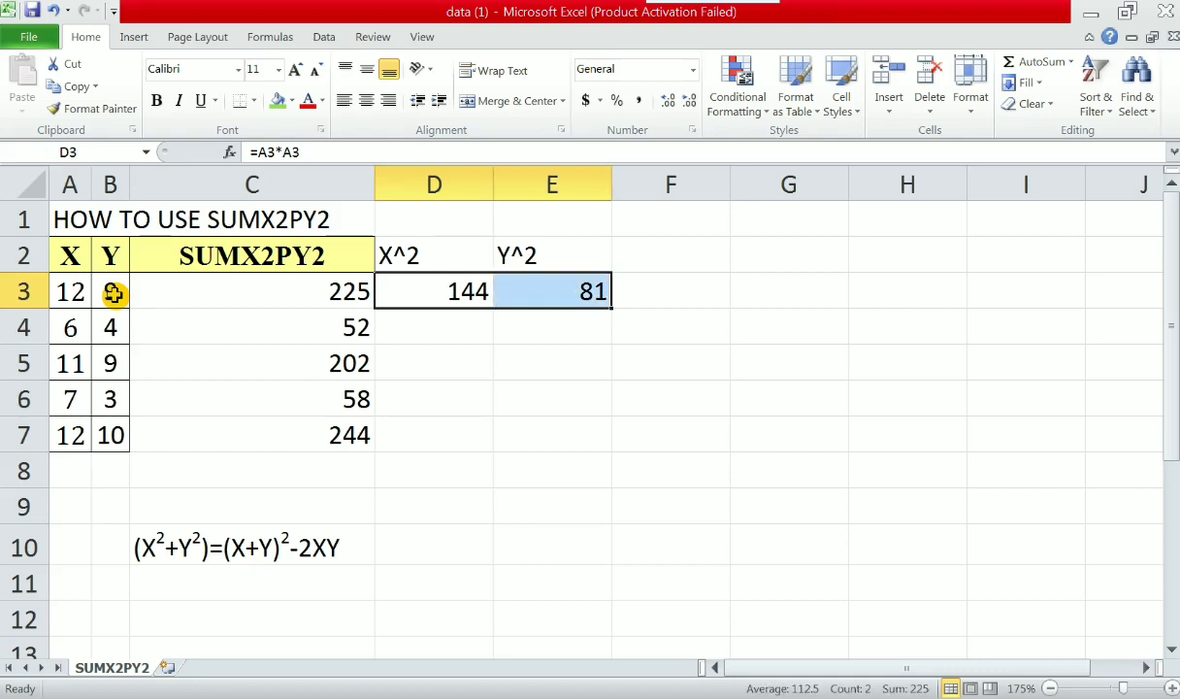
{"action": "key", "text": "ctrl+c"}
{"action": "key", "text": "Down"}
{"action": "key", "text": "shift+Down"}
{"action": "key", "text": "shift+Down"}
{"action": "key", "text": "shift+Down"}
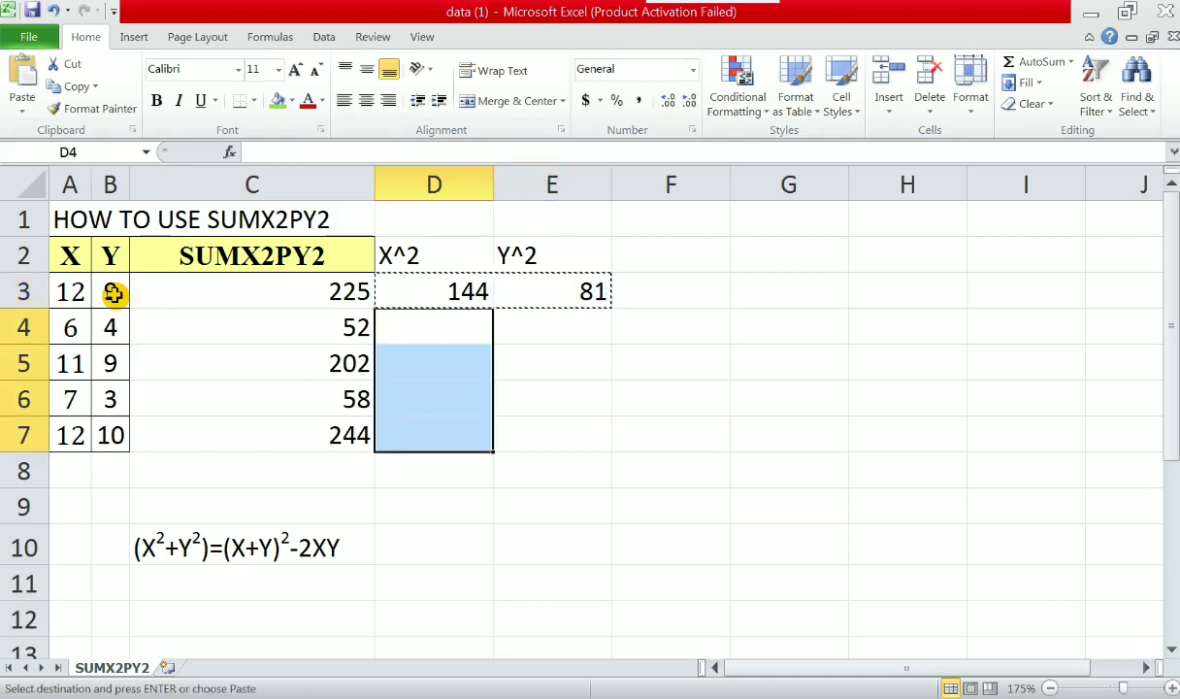
{"action": "key", "text": "ctrl+v"}
- Add the column header X^2+Y^2 as text in cell F2
{"action": "key", "text": "Up"}
{"action": "key", "text": "Up"}
{"action": "key", "text": "Right"}
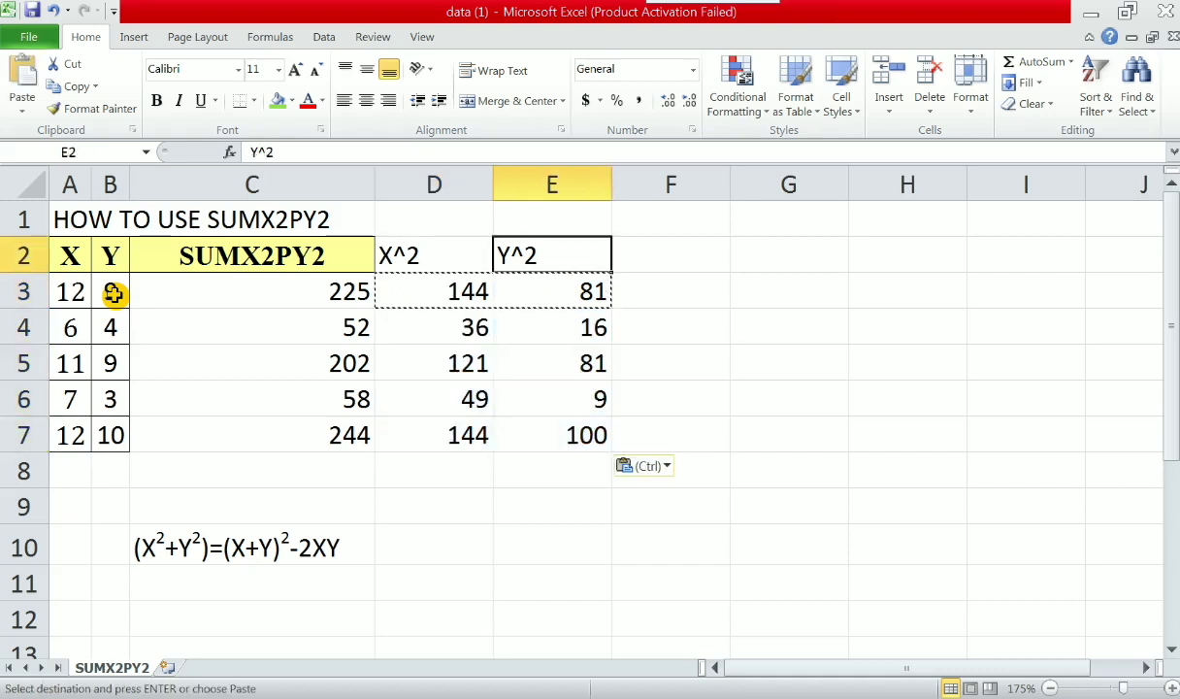
{"action": "key", "text": "Right"}
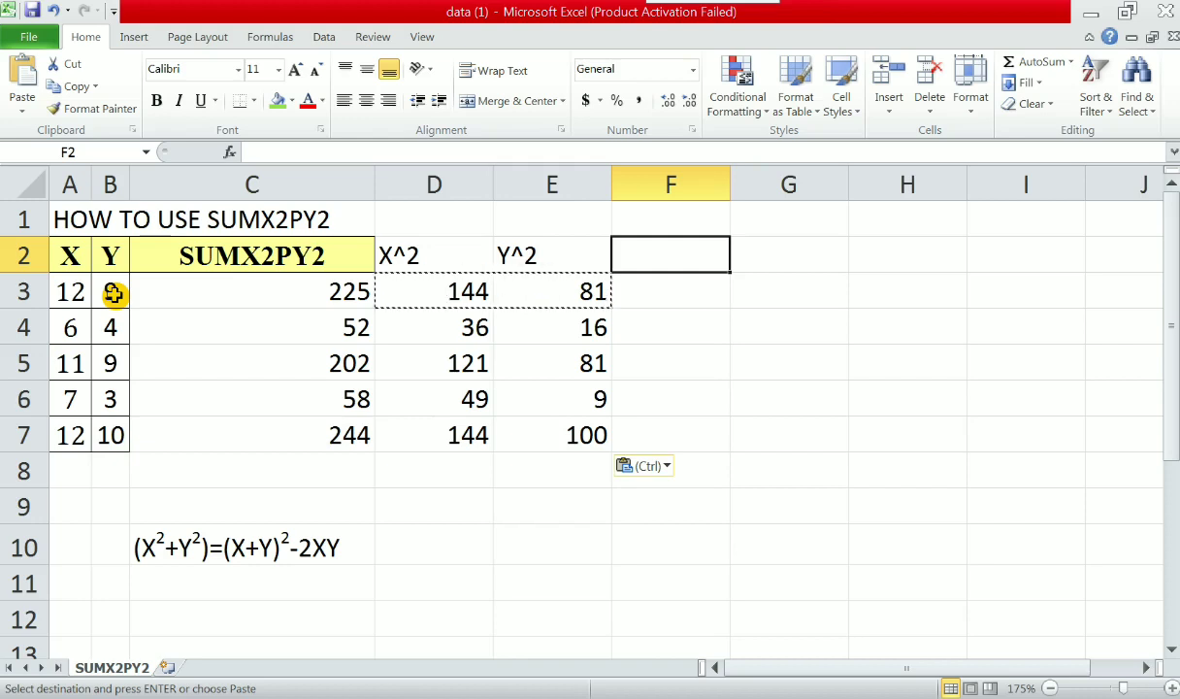
{"action": "type", "text": "="}
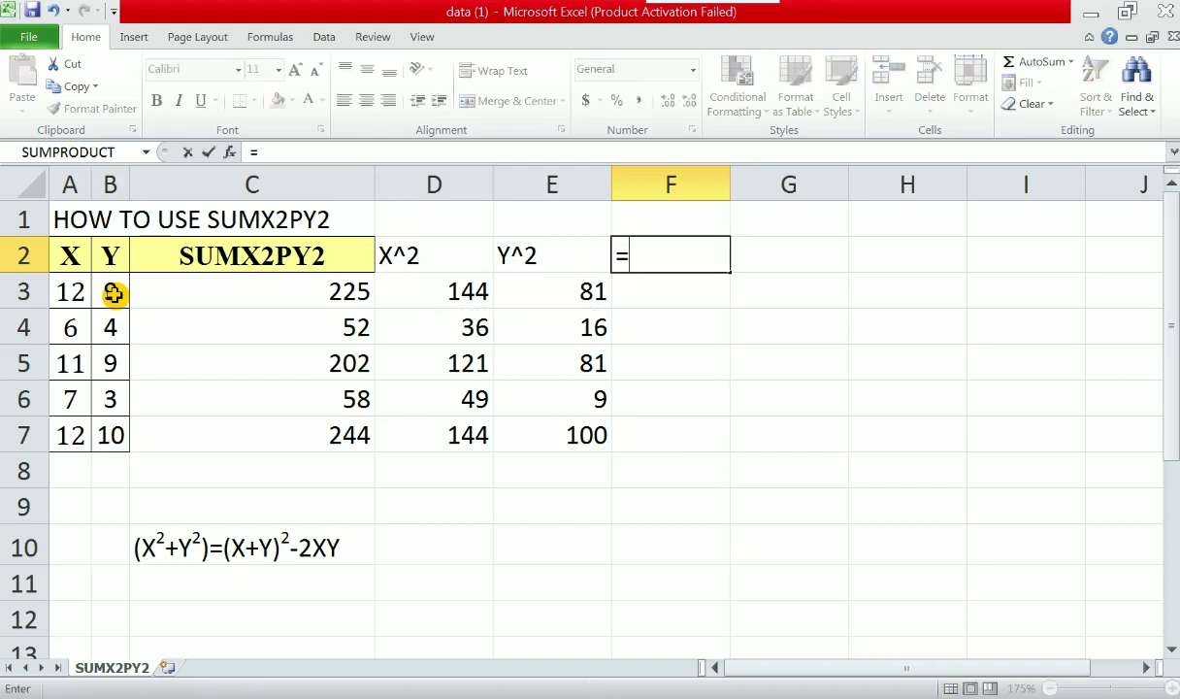
{"action": "type", "text": "X"}
{"action": "key", "text": "BackSpace"}
{"action": "key", "text": "BackSpace"}
{"action": "type", "text": "X"}
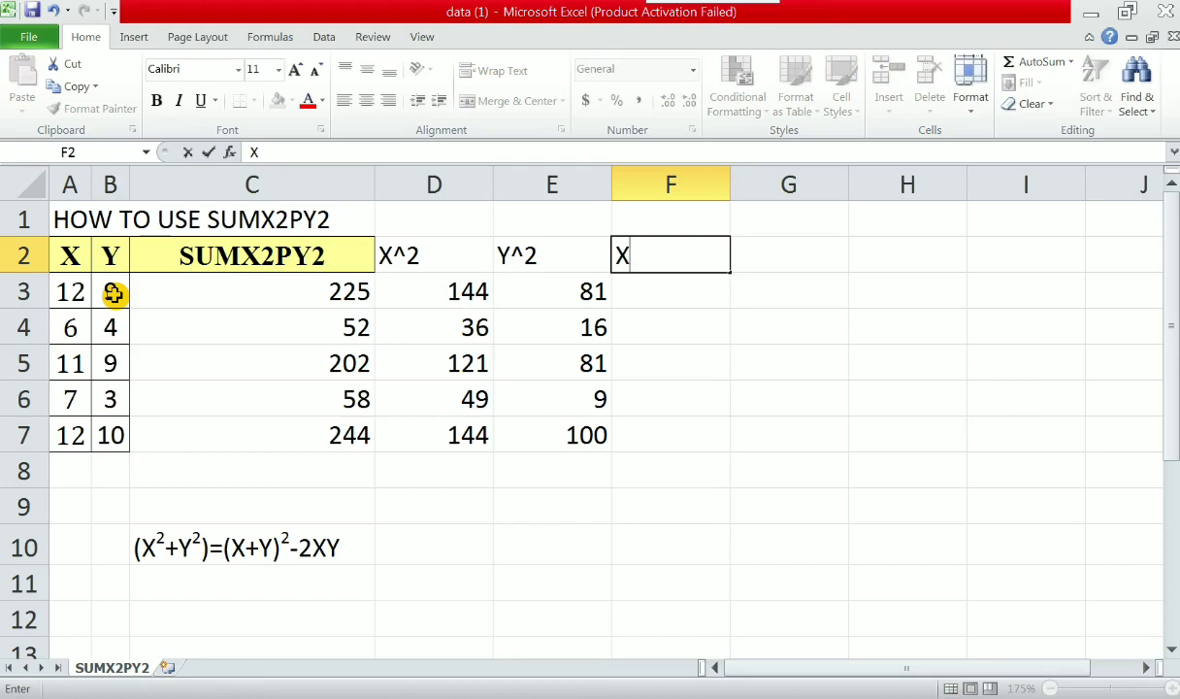
{"action": "type", "text": "^2+Y"}
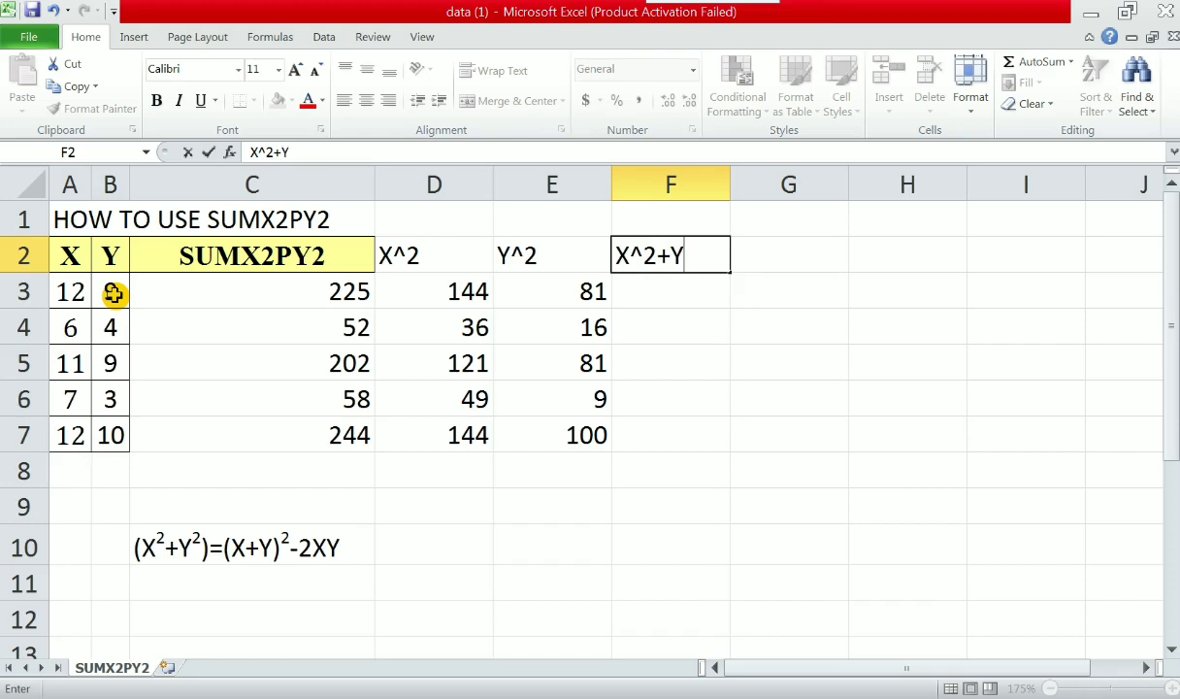
{"action": "type", "text": "^2"}
{"action": "key", "text": "Return"}
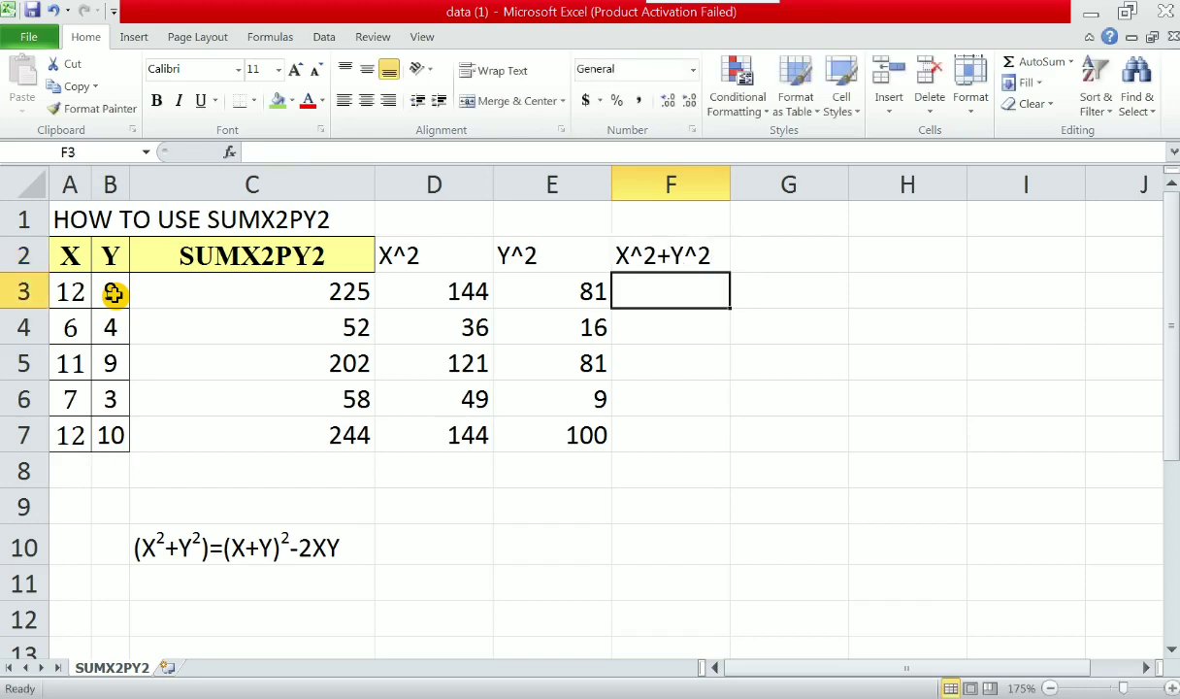
- Enter the formula =SUM(D3:E3) in cell F3 to add the two squares
{"action": "type", "text": "="}
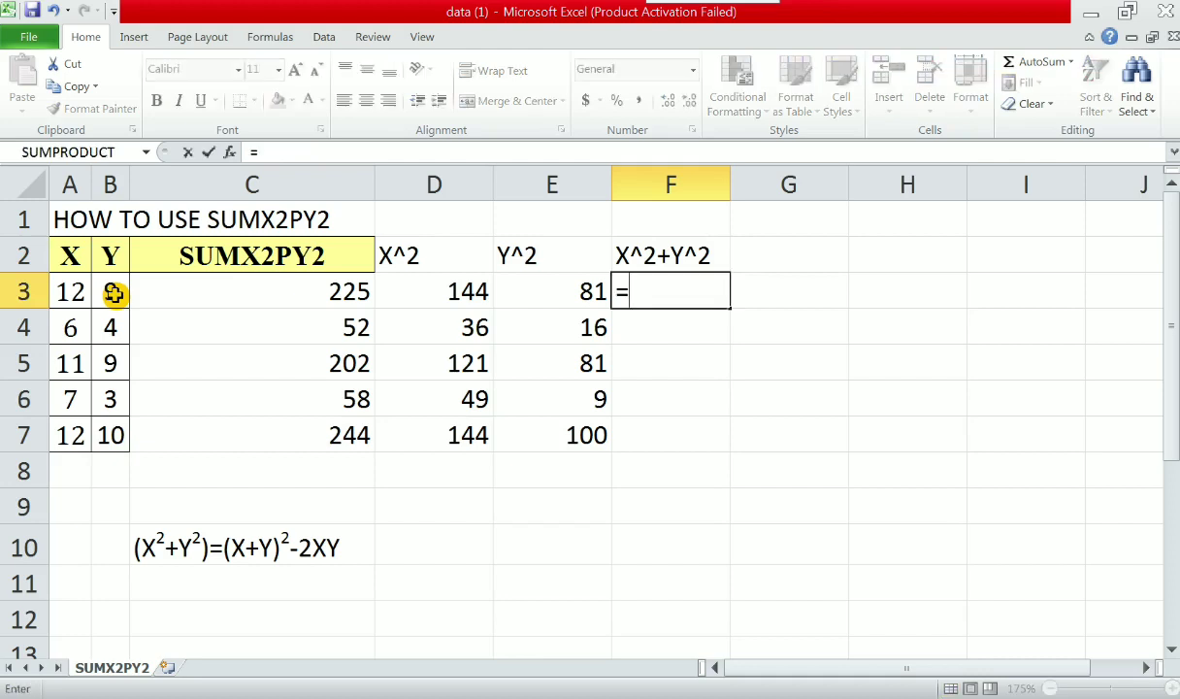
{"action": "type", "text": "SUM"}
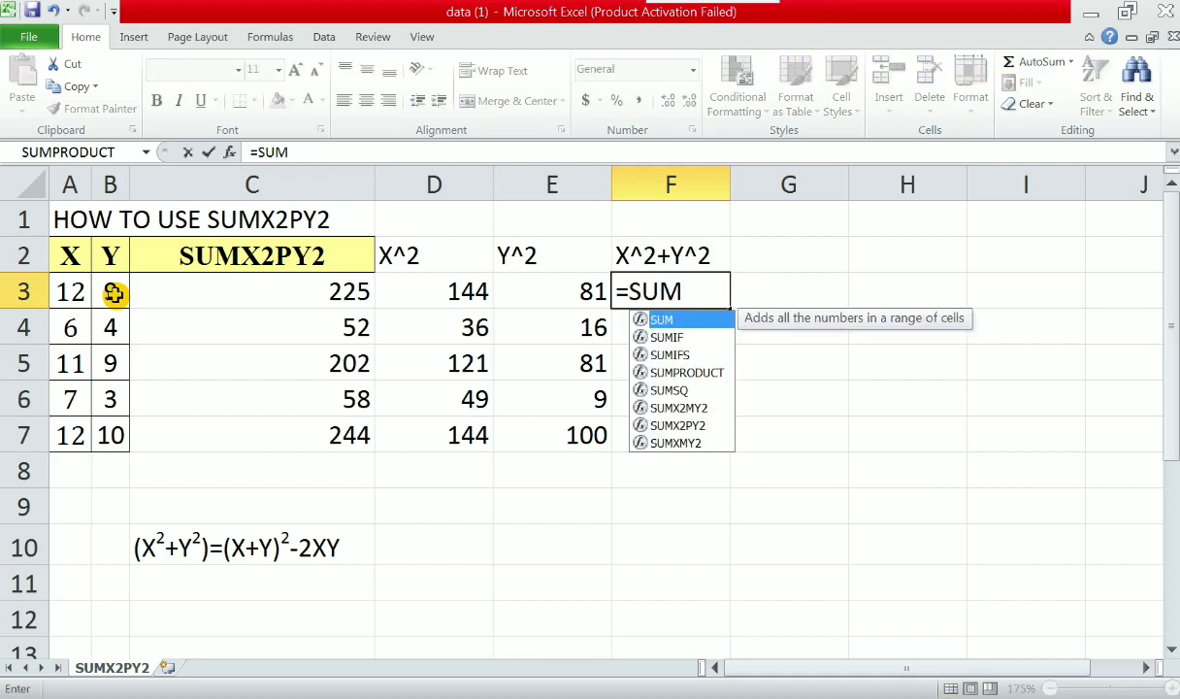
{"action": "type", "text": "("}
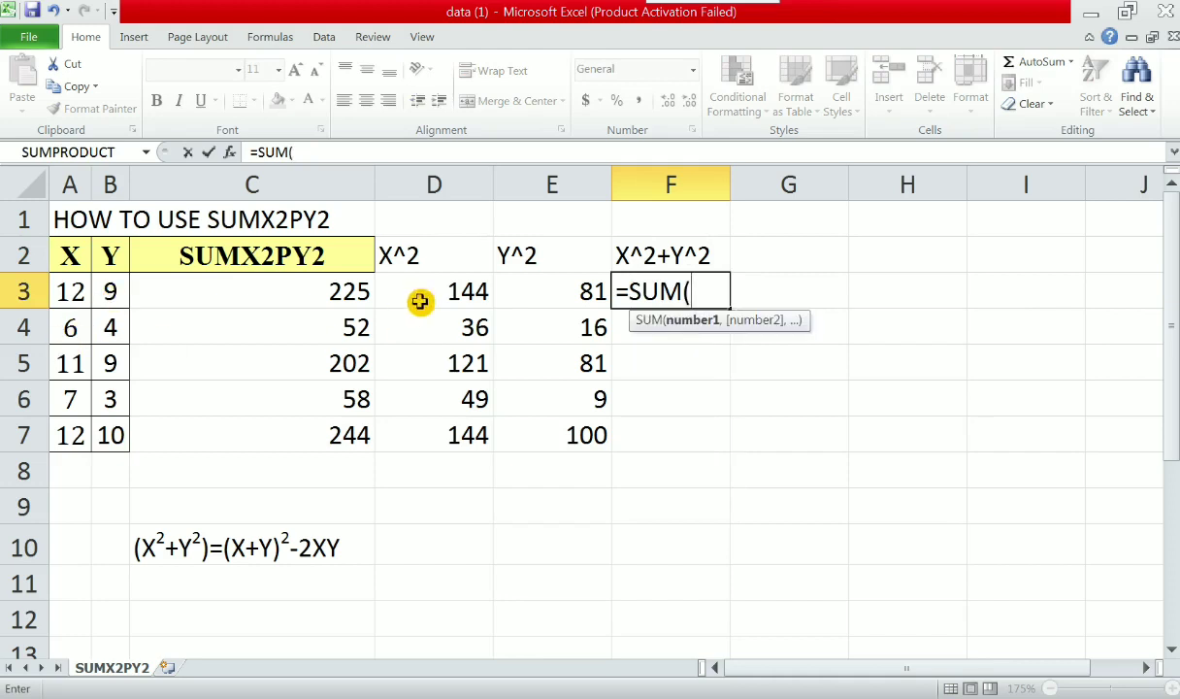
{"action": "left_click_drag", "start_coordinate": [419, 295], "coordinate": [524, 288]}
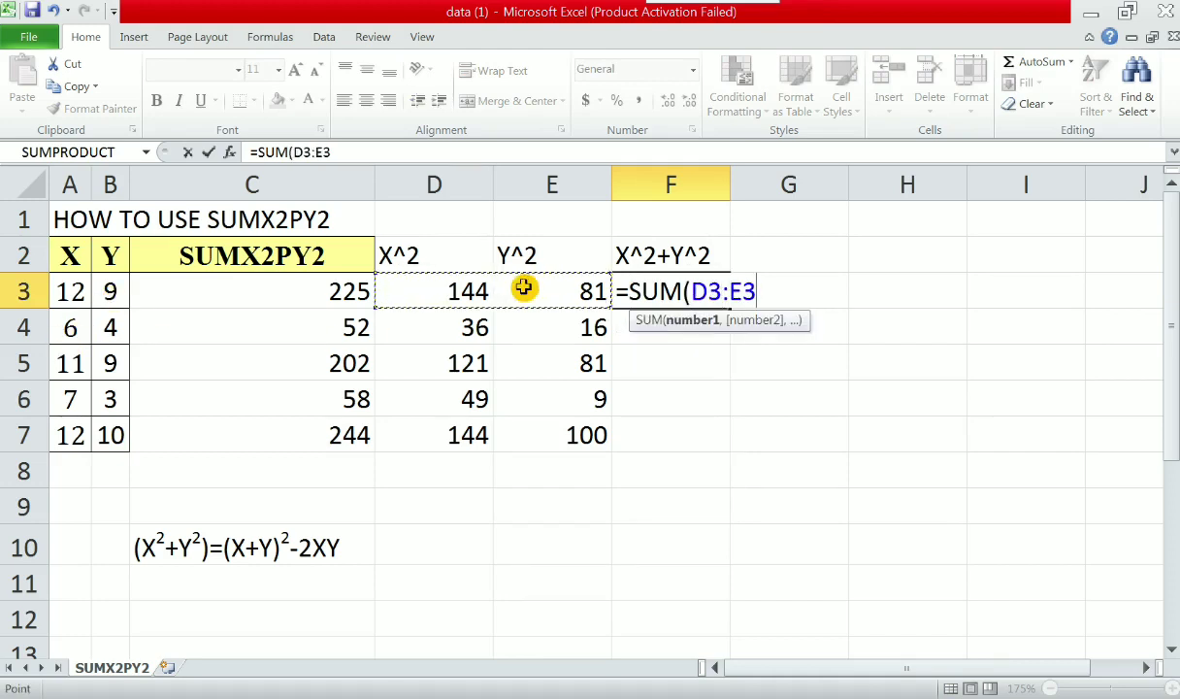
{"action": "type", "text": ")"}
{"action": "key", "text": "Return"}
{"action": "key", "text": "Up"}
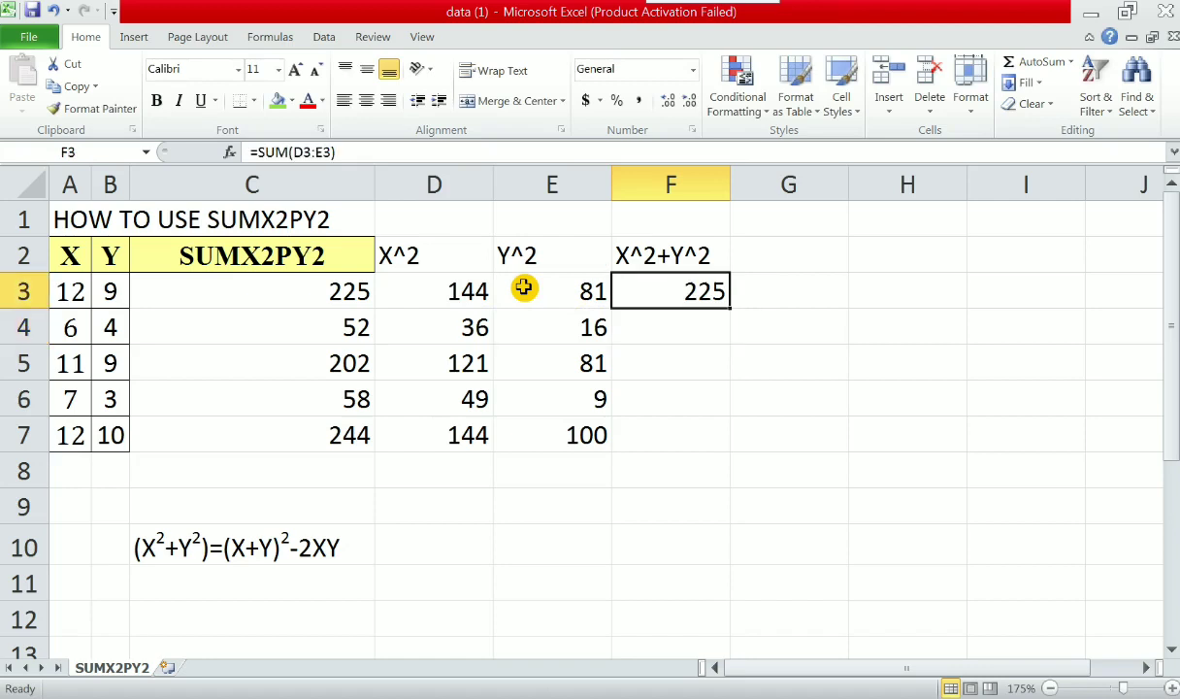
- Copy the SUM formula from F3 down through F7
{"action": "key", "text": "ctrl+c"}
{"action": "key", "text": "shift+Down"}
{"action": "key", "text": "shift+Down"}
{"action": "key", "text": "shift+Down"}
{"action": "key", "text": "shift+Down"}
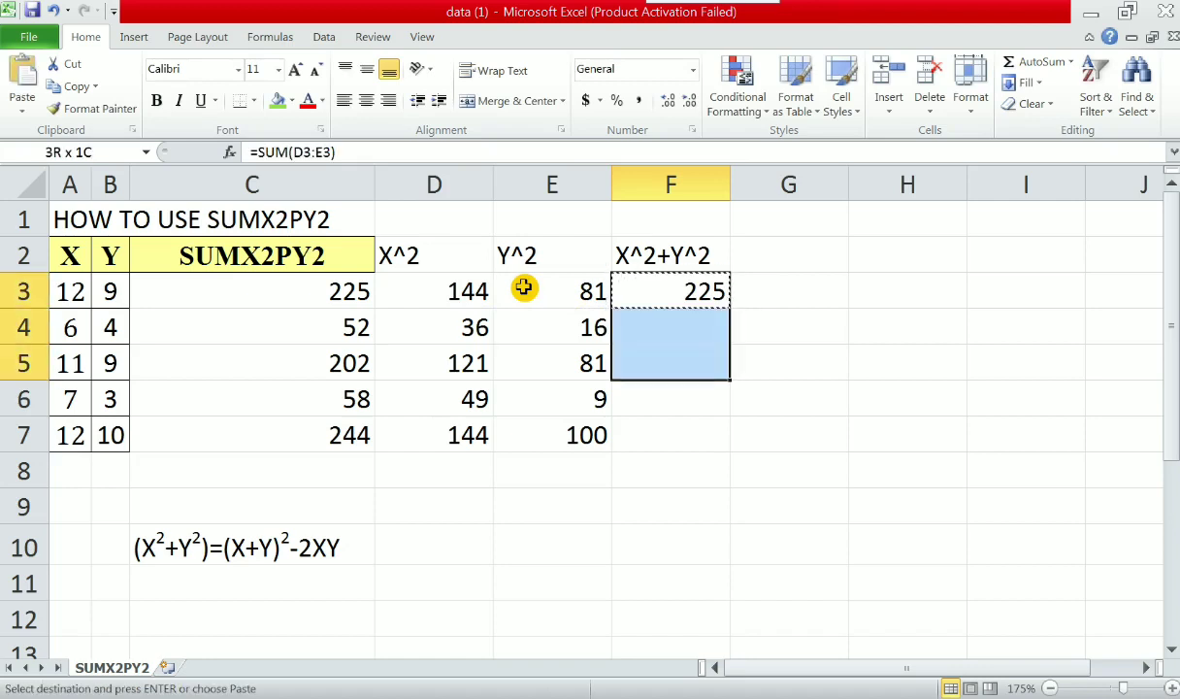
{"action": "key", "text": "ctrl+v"}
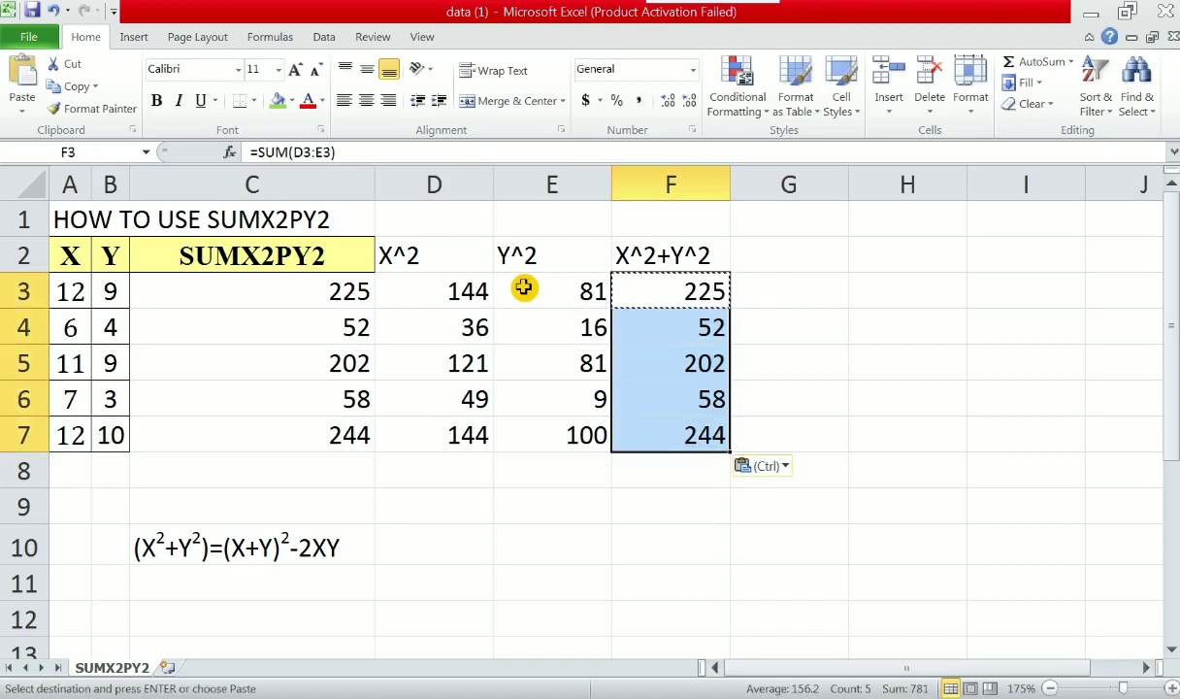
{"action": "key", "text": "Up"}
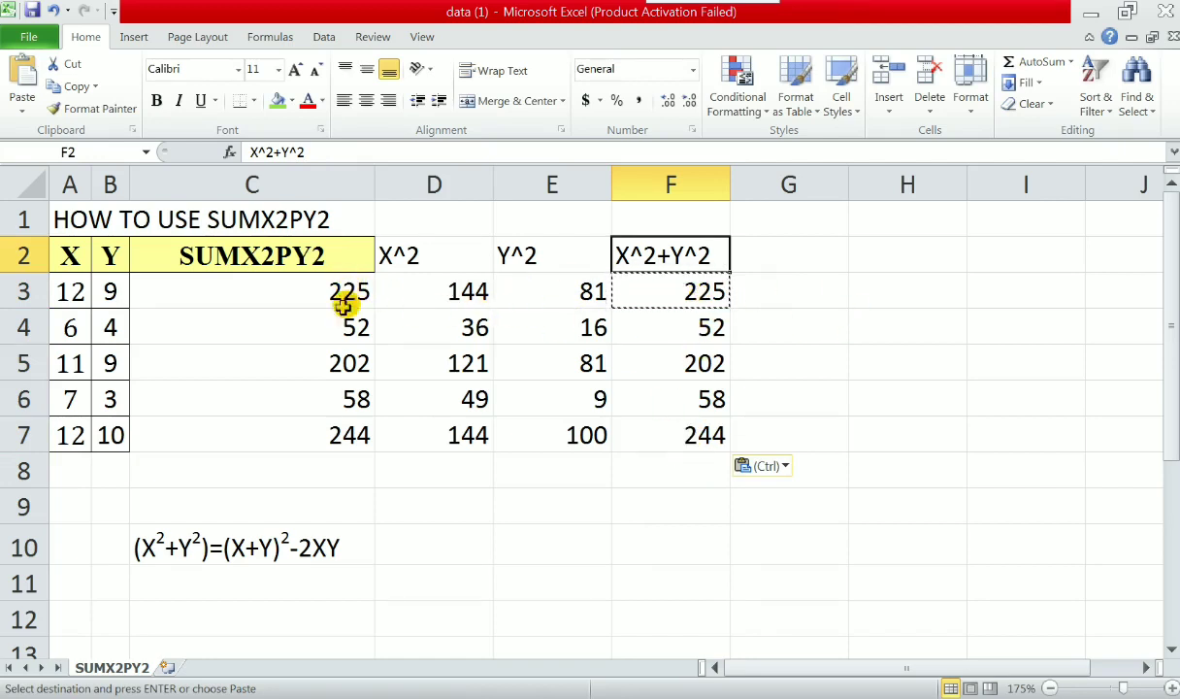
- Fill the result ranges C3:C7 and F3:F7 with the same light green background
{"action": "left_click_drag", "start_coordinate": [326, 300], "coordinate": [296, 433]}
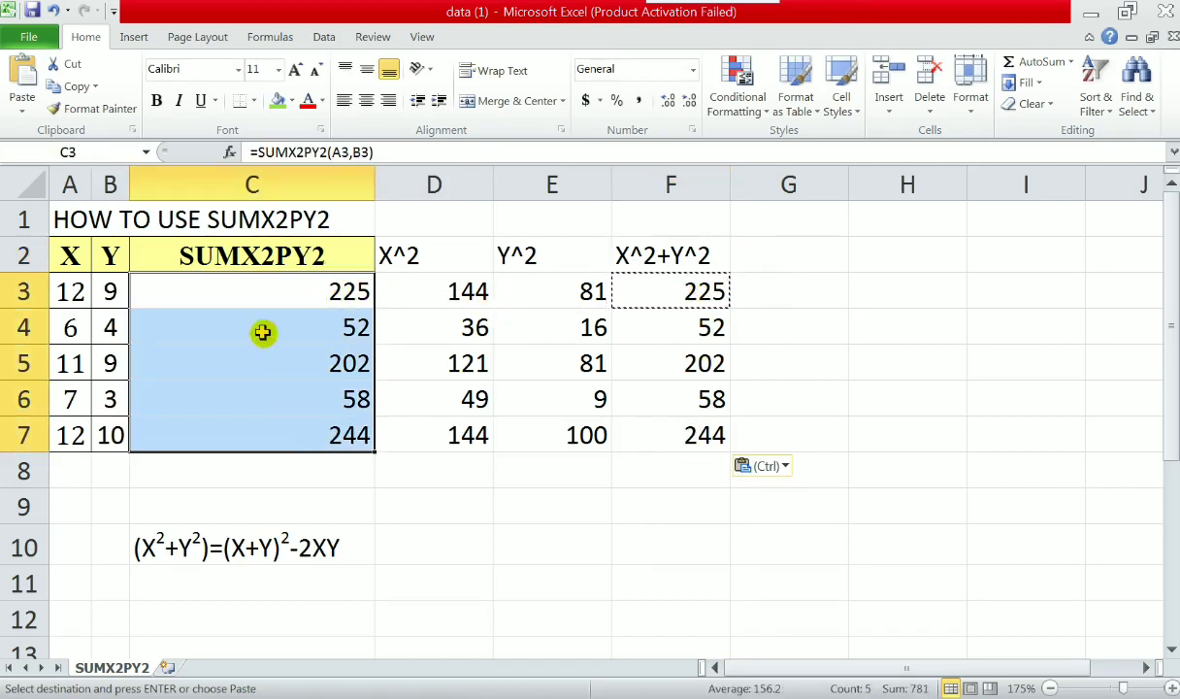
{"action": "left_click", "coordinate": [278, 100]}
{"action": "left_click_drag", "start_coordinate": [655, 291], "coordinate": [672, 427]}
{"action": "left_click", "coordinate": [278, 102]}
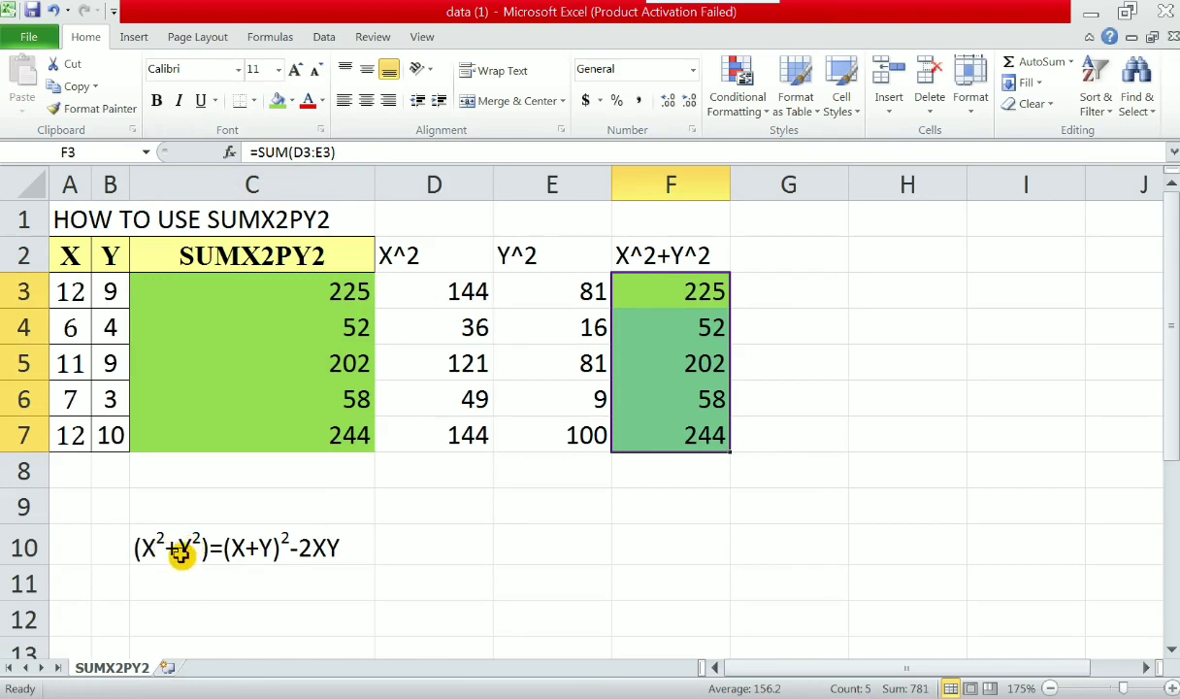
- Copy the SUMX2PY2 header's formatting from C2 onto D2:F2, and merge and center cells D1:F1
{"action": "left_click", "coordinate": [342, 266]}
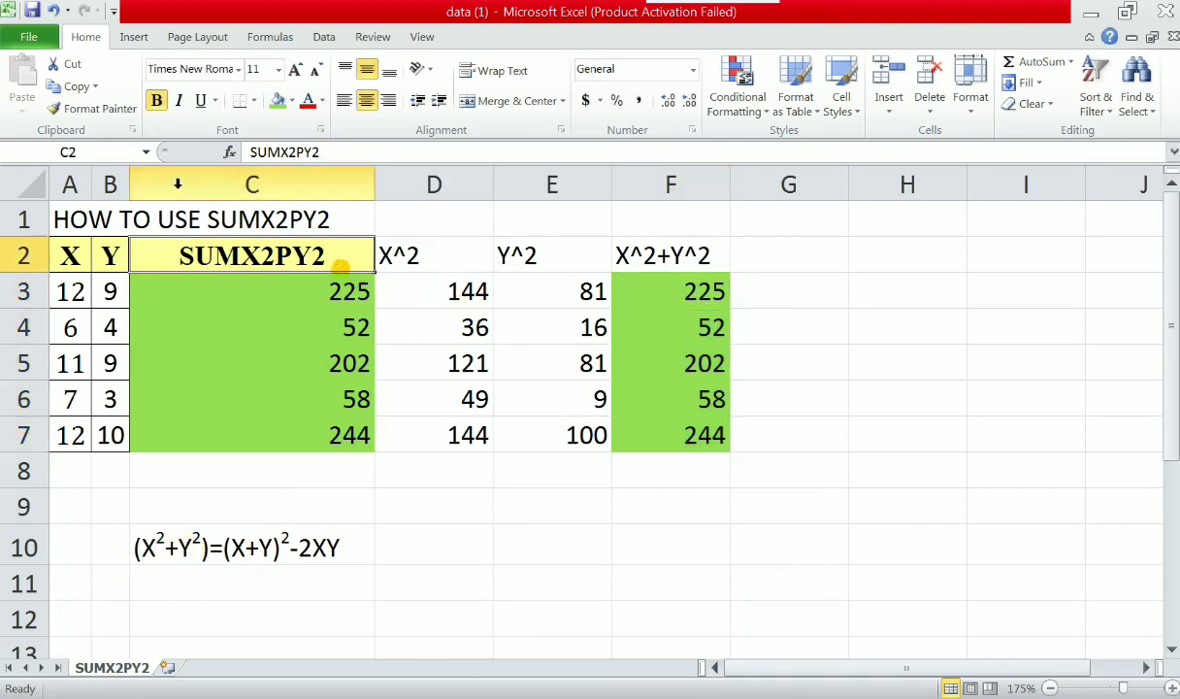
{"action": "left_click", "coordinate": [100, 109]}
{"action": "left_click", "coordinate": [385, 252]}
{"action": "mouse_move", "coordinate": [385, 252]}
{"action": "left_mouse_down"}
{"action": "mouse_move", "coordinate": [640, 253]}
{"action": "mouse_move", "coordinate": [630, 250]}
{"action": "left_mouse_up"}
{"action": "left_click_drag", "start_coordinate": [426, 219], "coordinate": [632, 220]}
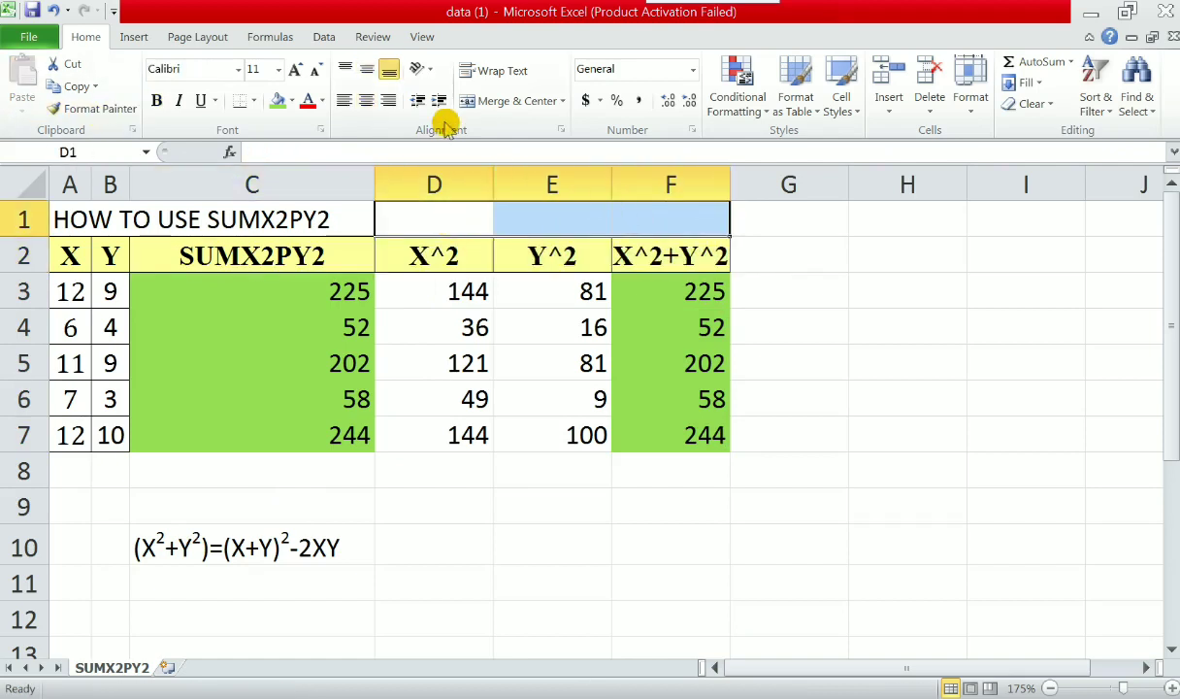
{"action": "left_click", "coordinate": [504, 101]}
- Enter the header (X+Y)^2 in cell G2
{"action": "left_click", "coordinate": [761, 258]}
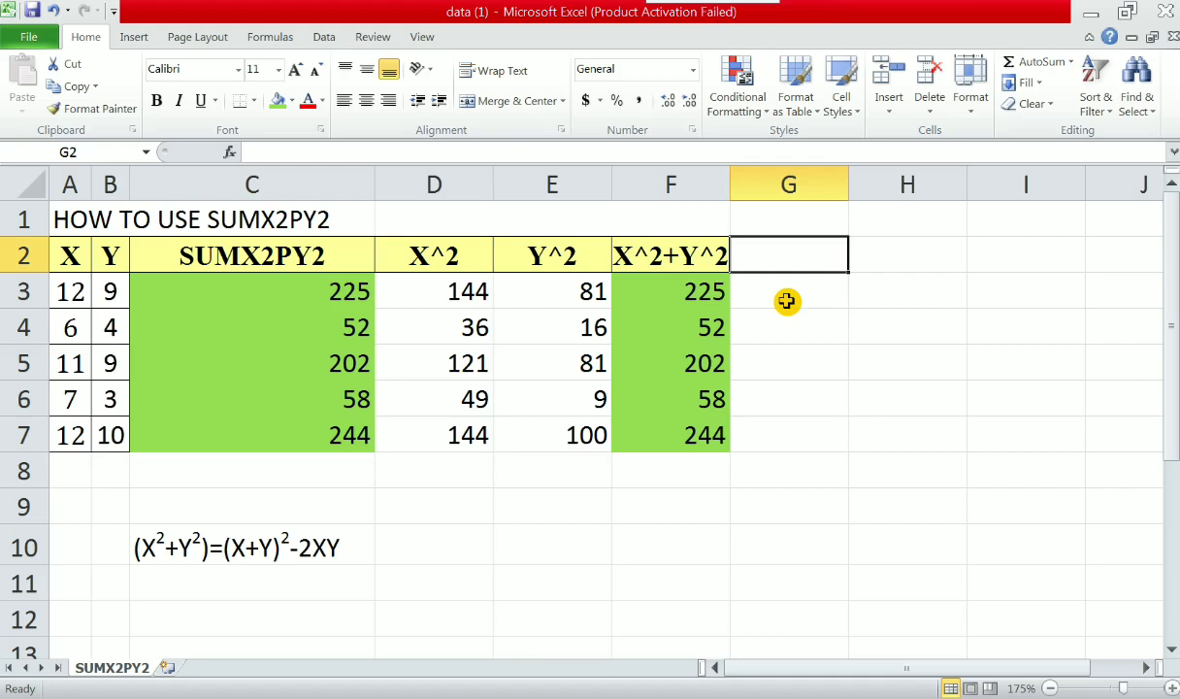
{"action": "type", "text": "("}
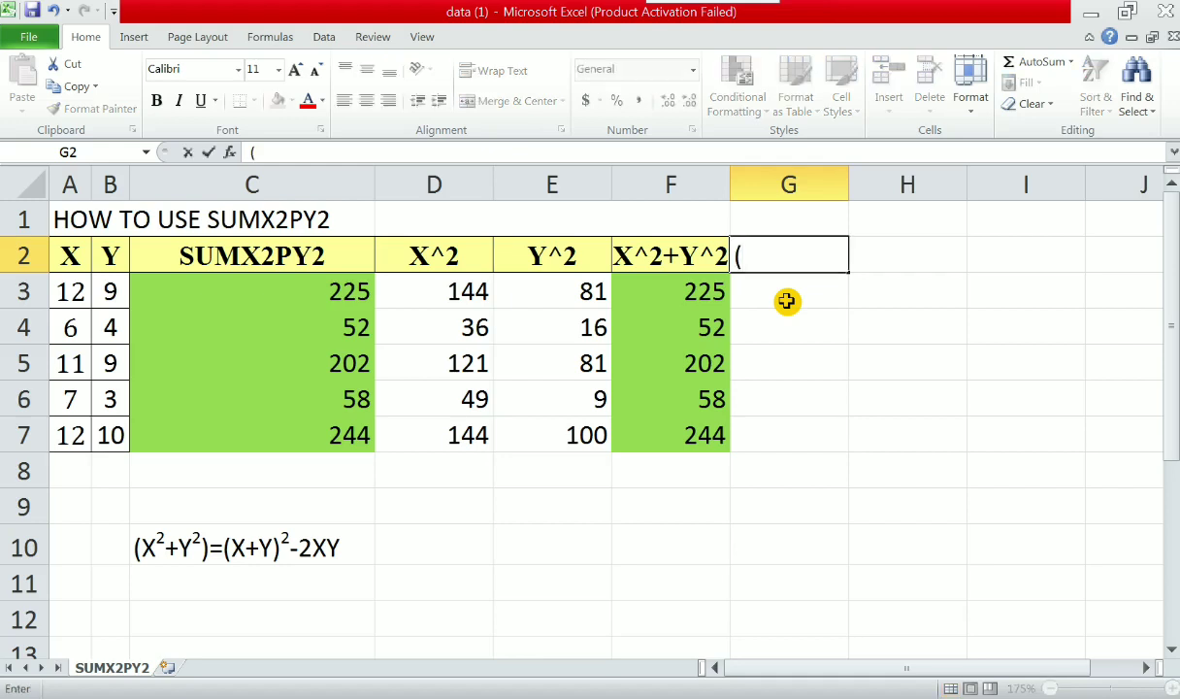
{"action": "type", "text": "X+Y)"}
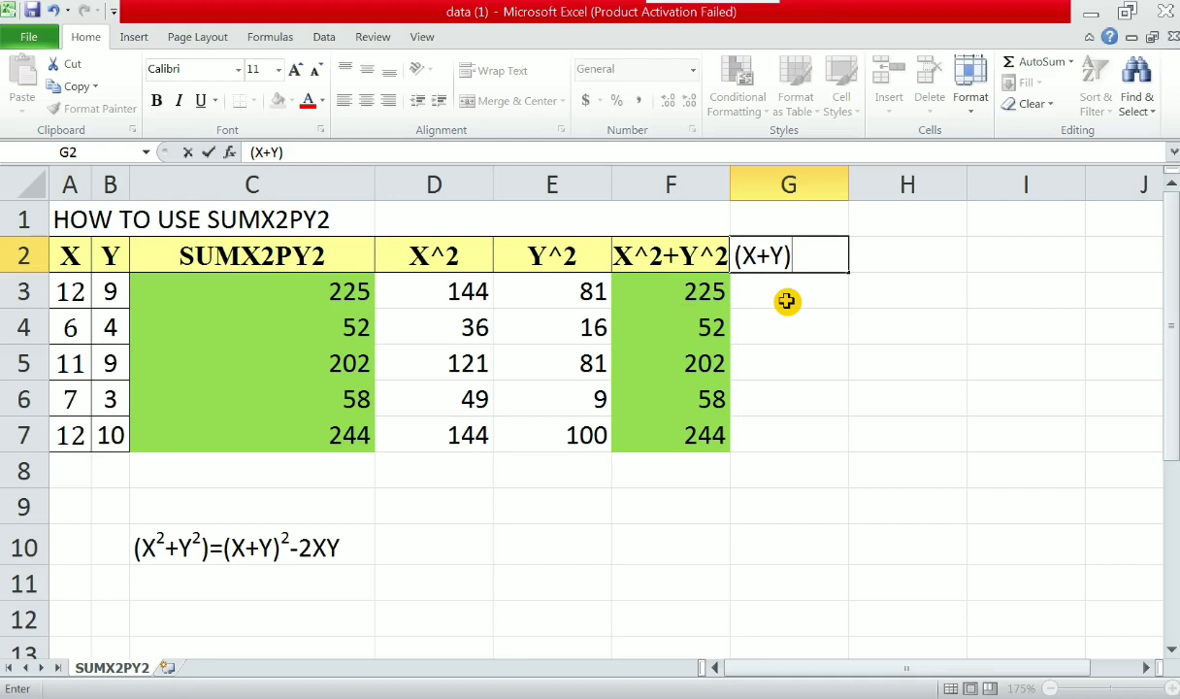
{"action": "type", "text": "^2"}
{"action": "key", "text": "Return"}
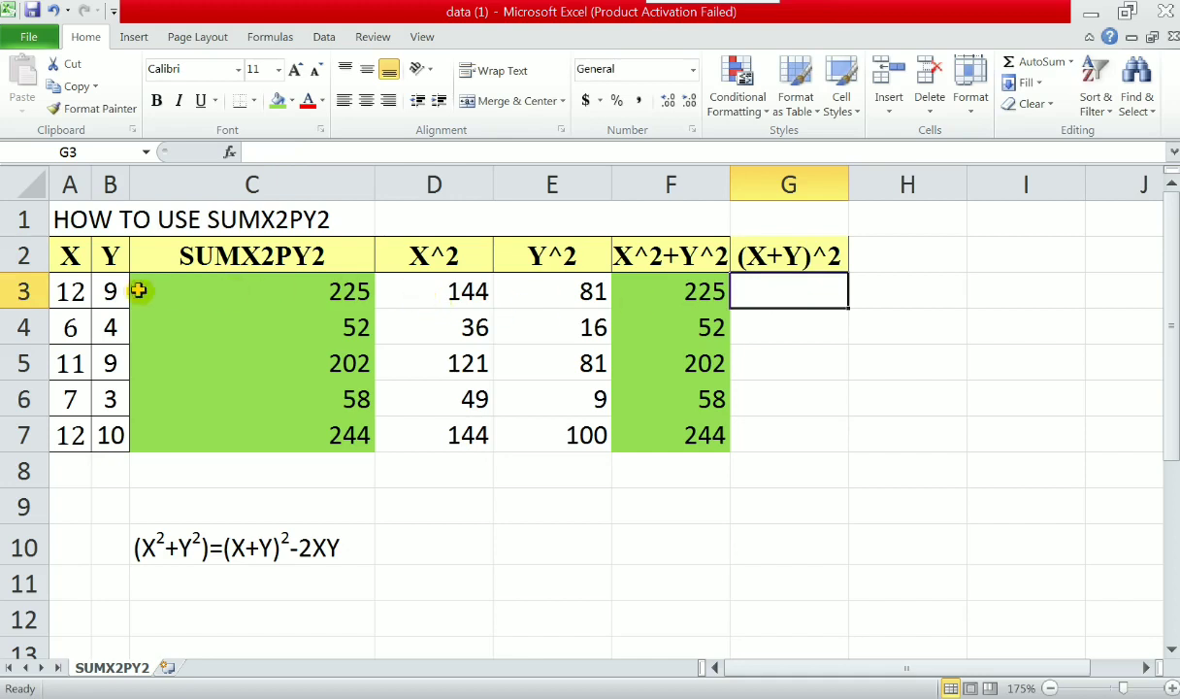
- Enter the formula =(A3+B3)^2 in cell G3 to square the sum of the first X and Y values
{"action": "left_click", "coordinate": [76, 291]}
{"action": "left_click_drag", "start_coordinate": [75, 291], "coordinate": [95, 289]}
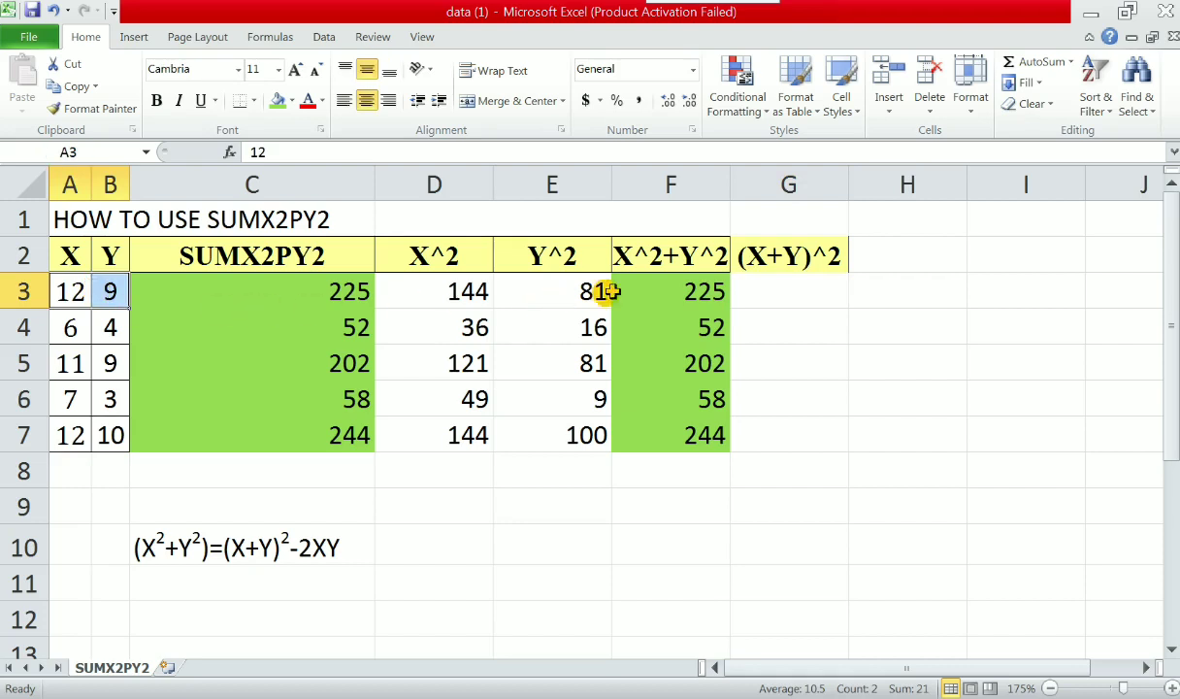
{"action": "left_click", "coordinate": [776, 293]}
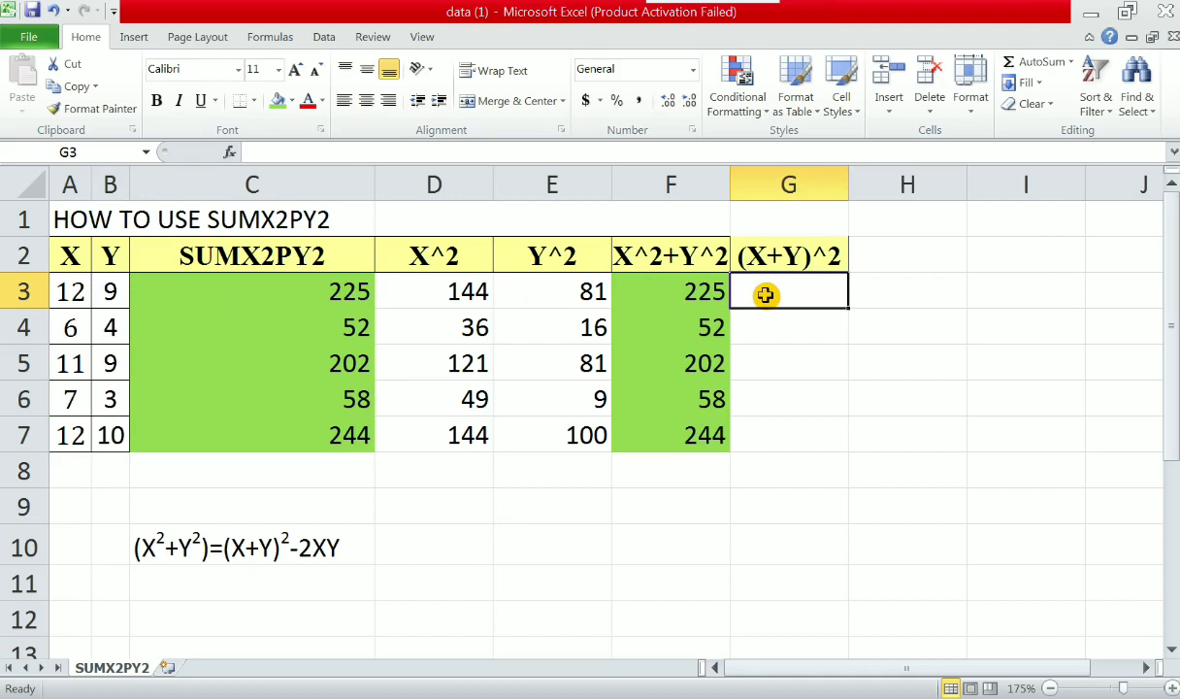
{"action": "type", "text": "="}
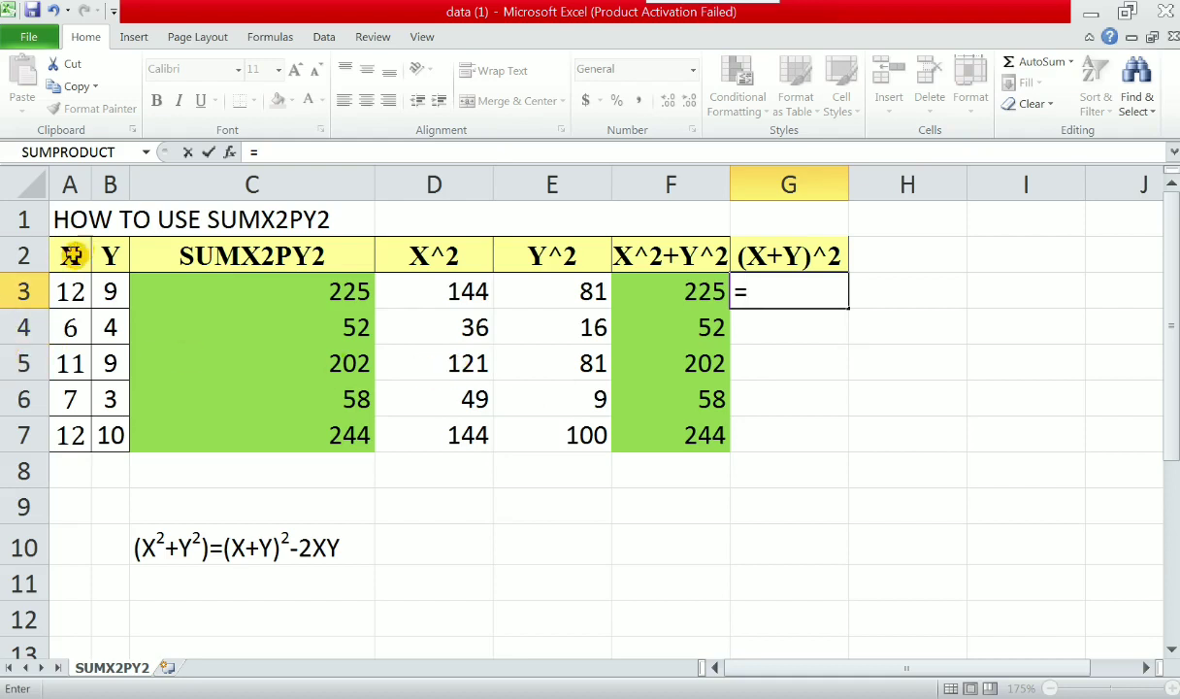
{"action": "left_click", "coordinate": [82, 289]}
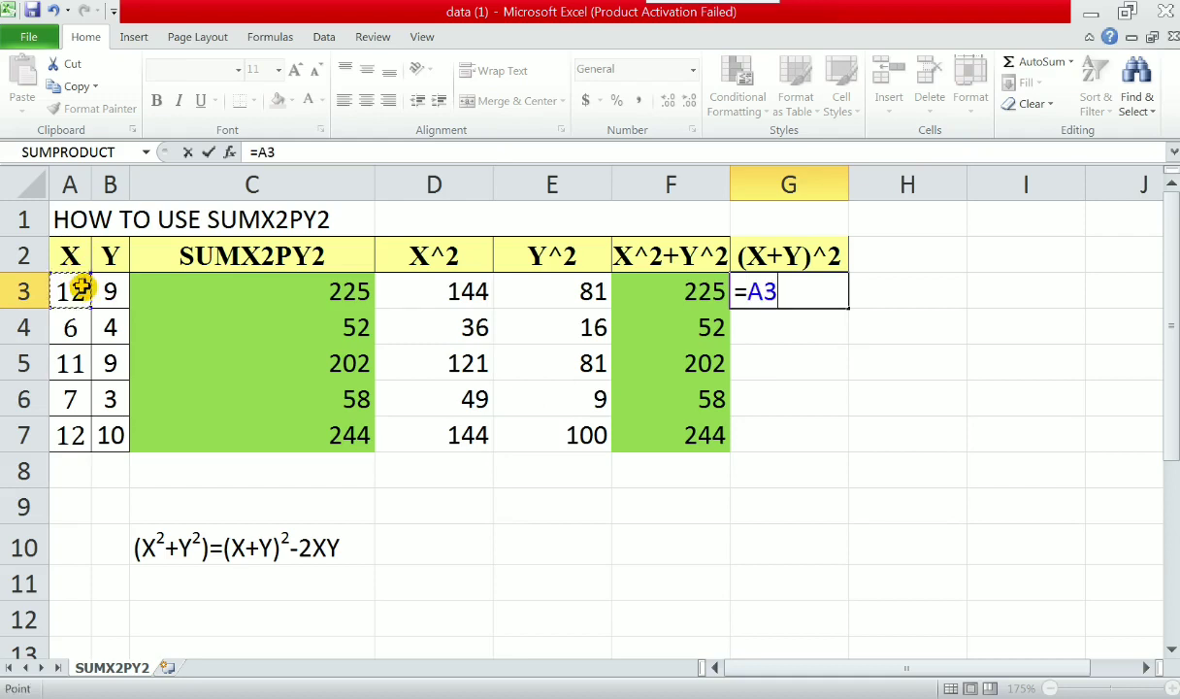
{"action": "type", "text": "+"}
{"action": "left_click", "coordinate": [111, 285]}
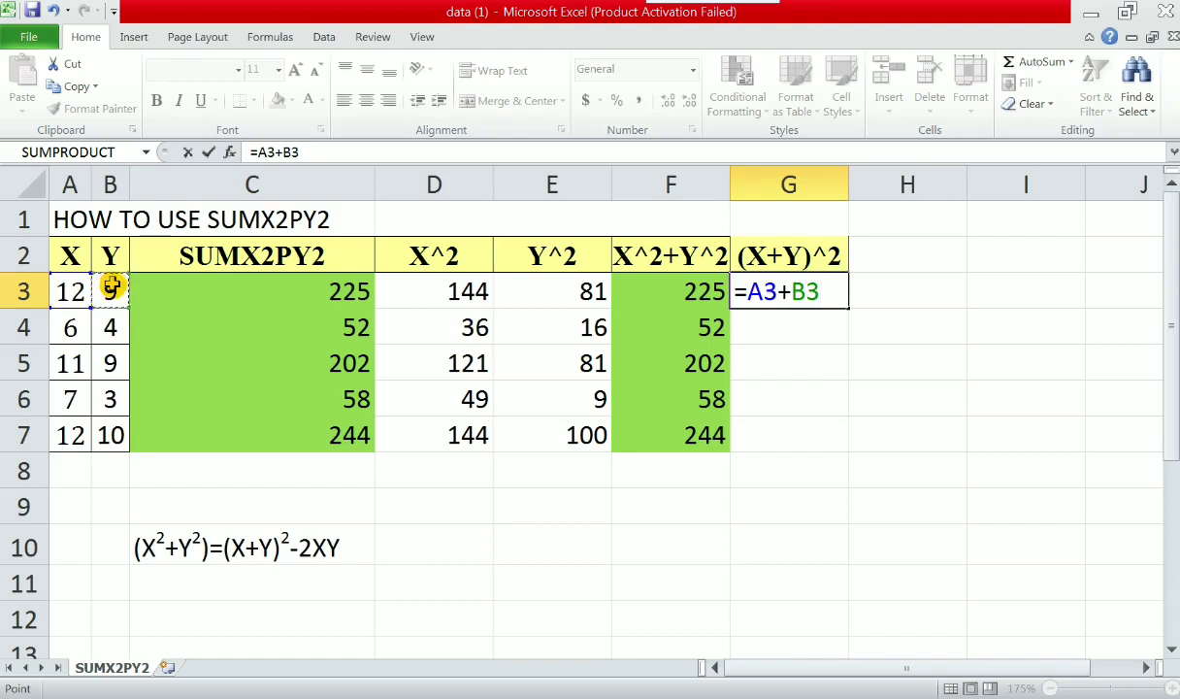
{"action": "left_click", "coordinate": [739, 293]}
{"action": "type", "text": "("}
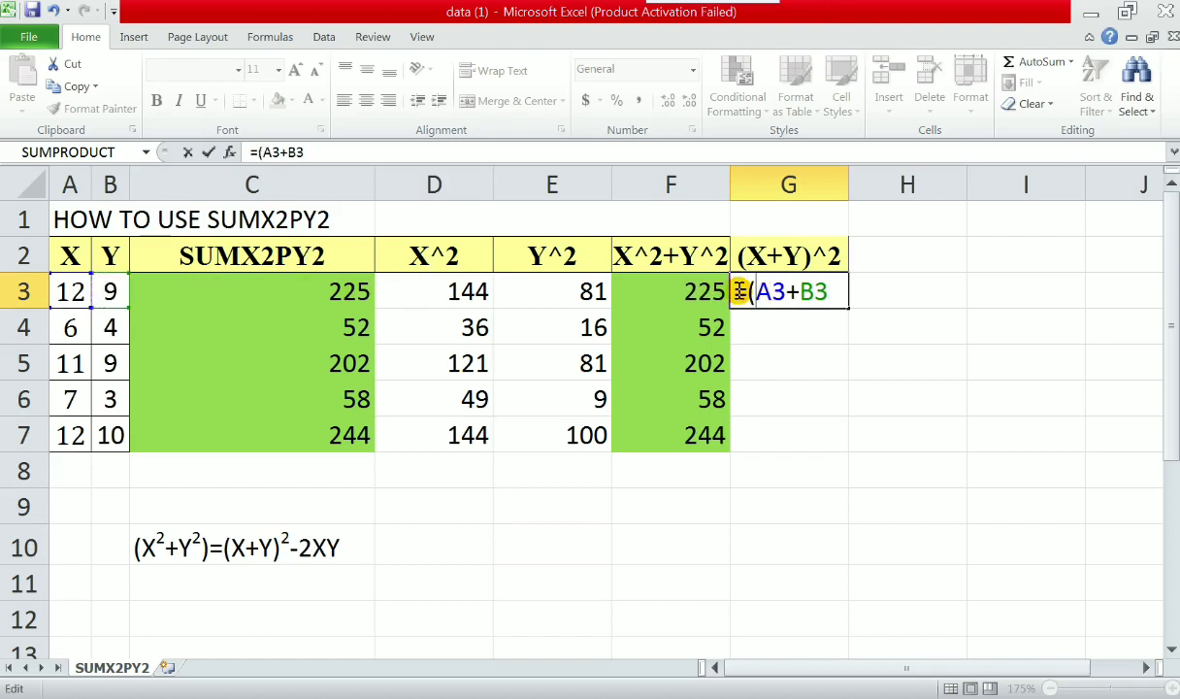
{"action": "key", "text": "Right"}
{"action": "key", "text": "Right"}
{"action": "key", "text": "Right"}
{"action": "key", "text": "Right"}
{"action": "key", "text": "Right"}
{"action": "type", "text": ")^2"}
{"action": "key", "text": "Return"}
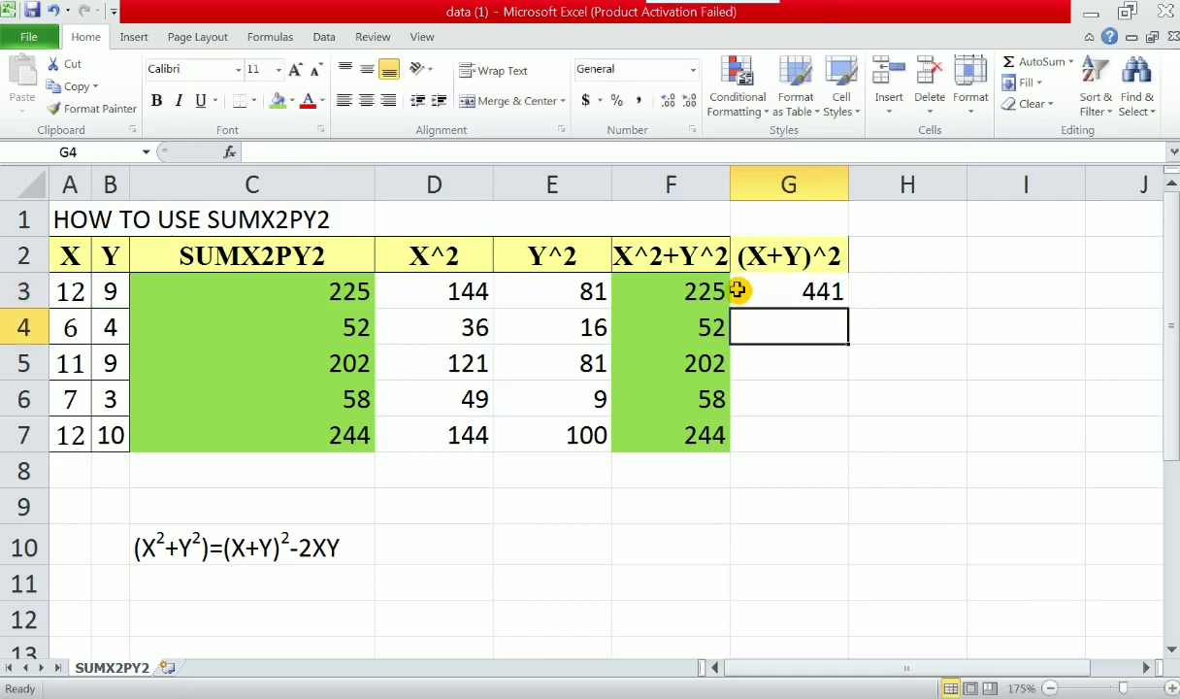
- Copy the squared-sum formula from G3 down through G7
{"action": "key", "text": "Up"}
{"action": "key", "text": "ctrl+c"}
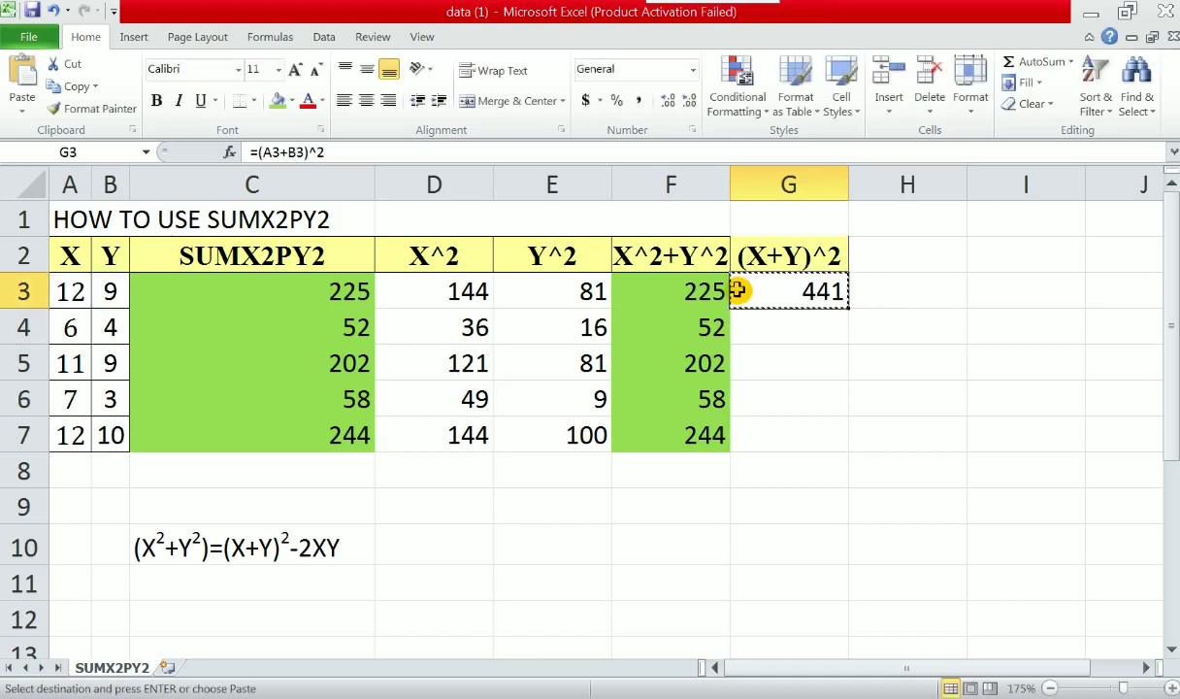
{"action": "key", "text": "Down"}
{"action": "key", "text": "shift+Down"}
{"action": "key", "text": "shift+Down"}
{"action": "key", "text": "shift+Down"}
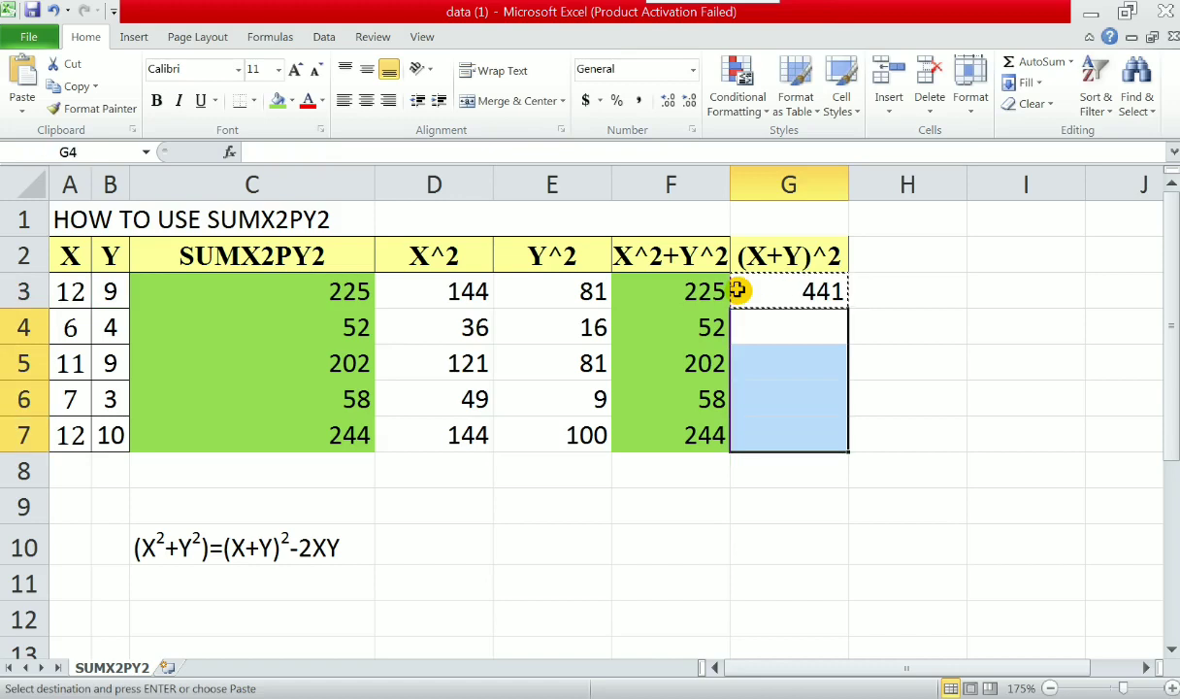
{"action": "key", "text": "ctrl+v"}
- Enter the header 2XY in cell H2
{"action": "key", "text": "Up"}
{"action": "key", "text": "Up"}
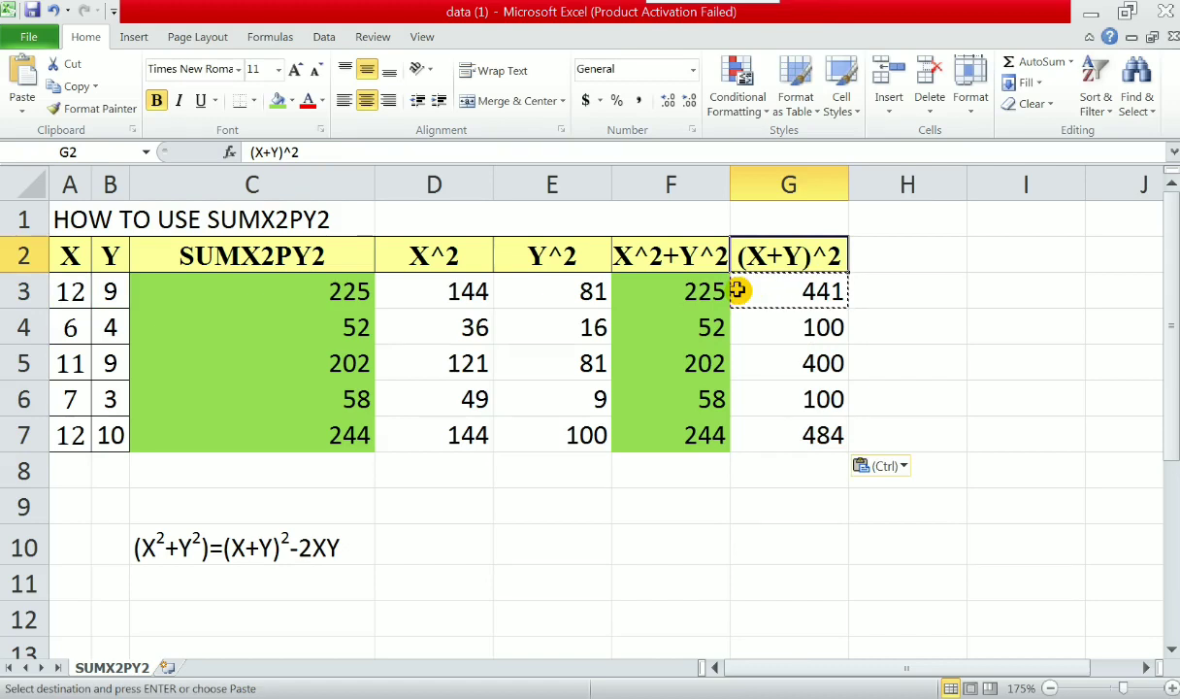
{"action": "key", "text": "Up"}
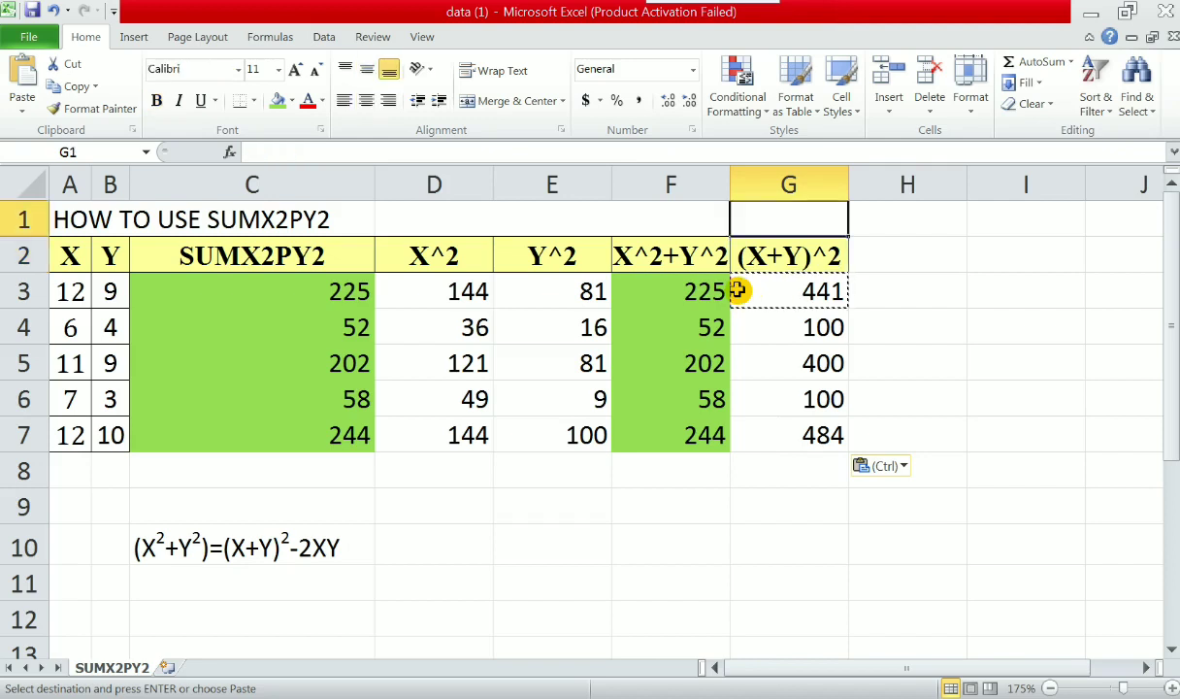
{"action": "key", "text": "Down"}
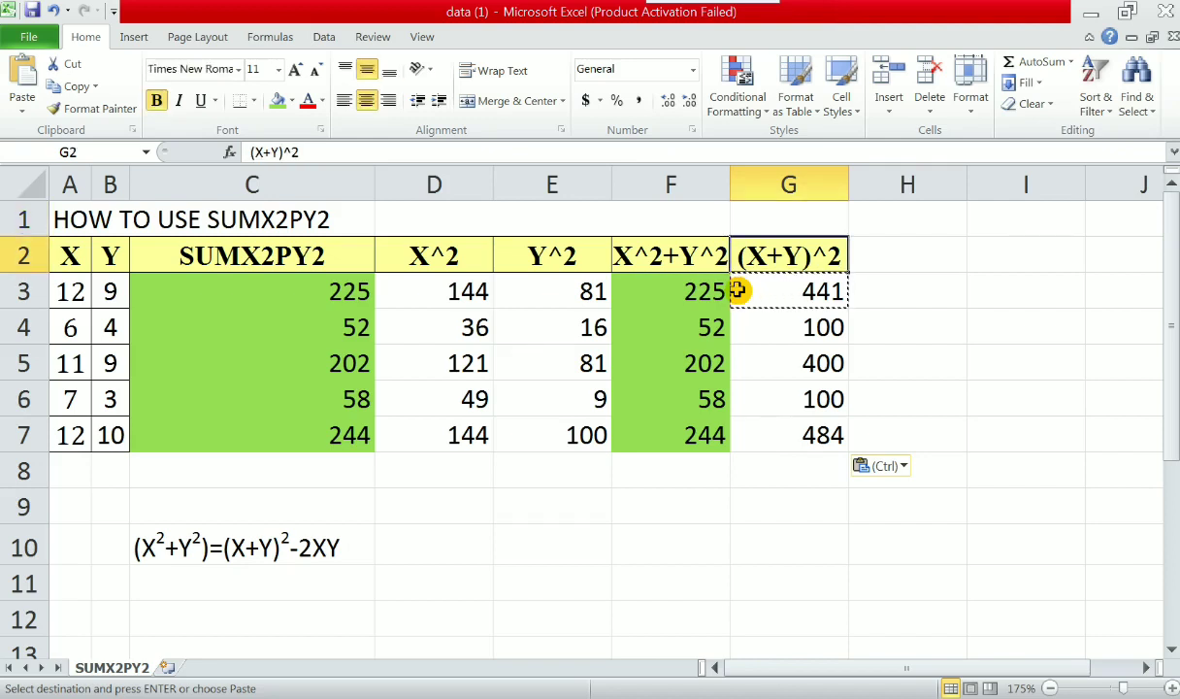
{"action": "key", "text": "Right"}
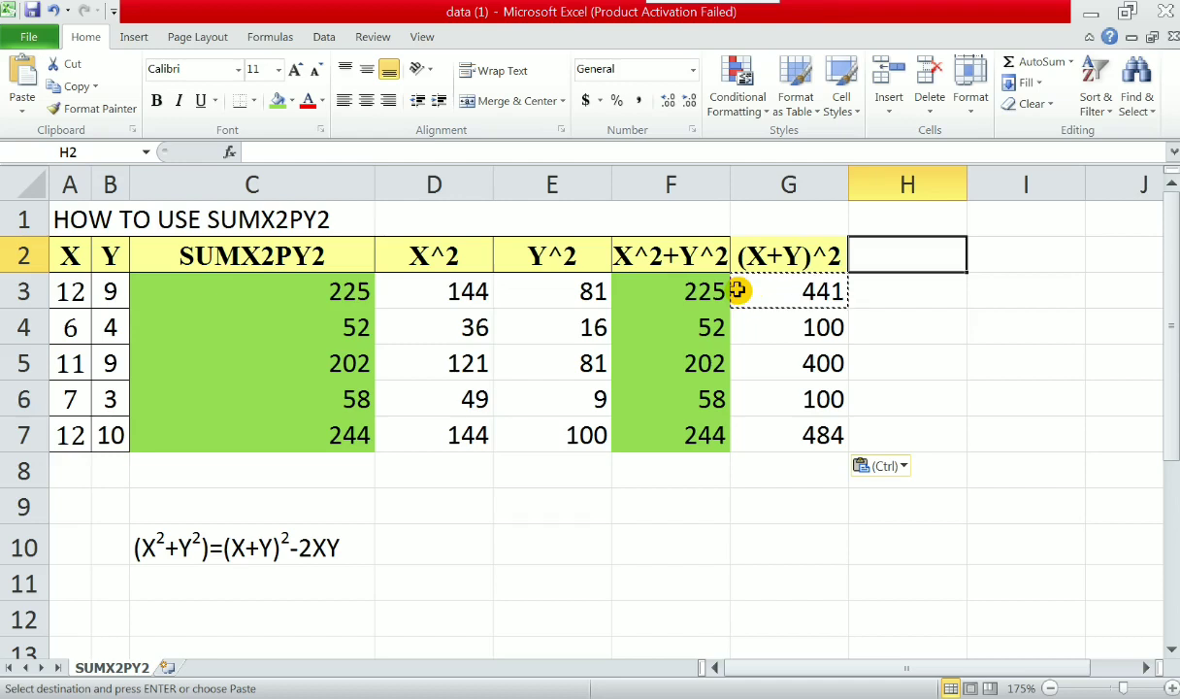
{"action": "type", "text": "2XY"}
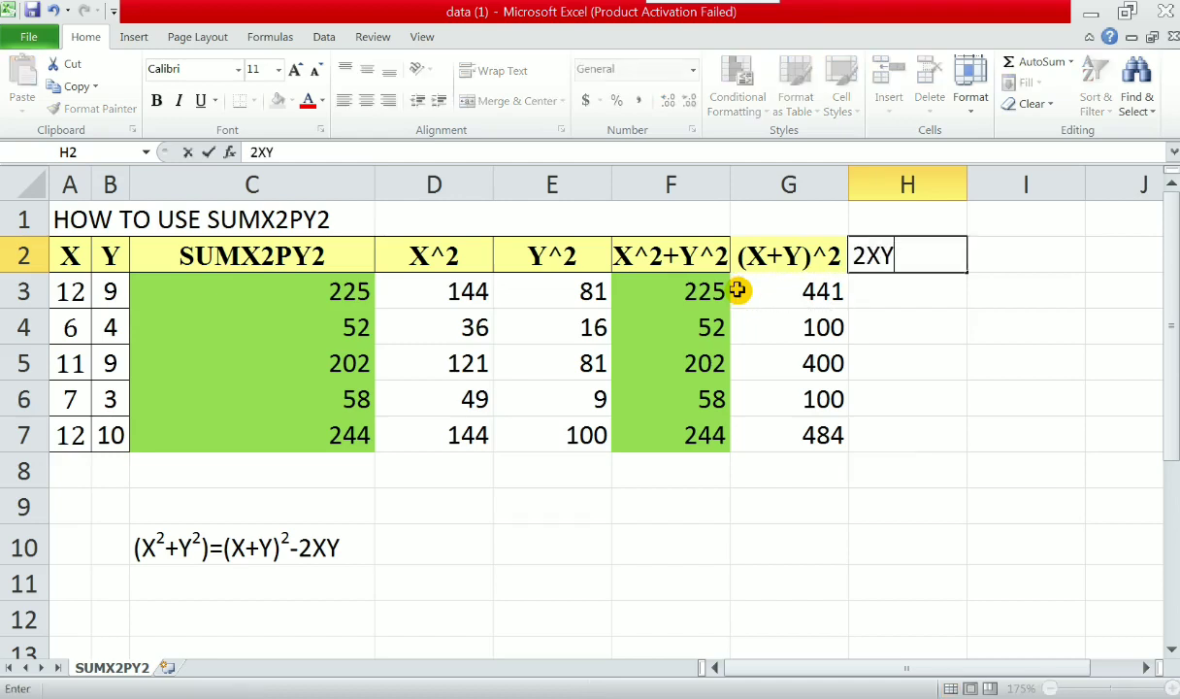
{"action": "key", "text": "Return"}
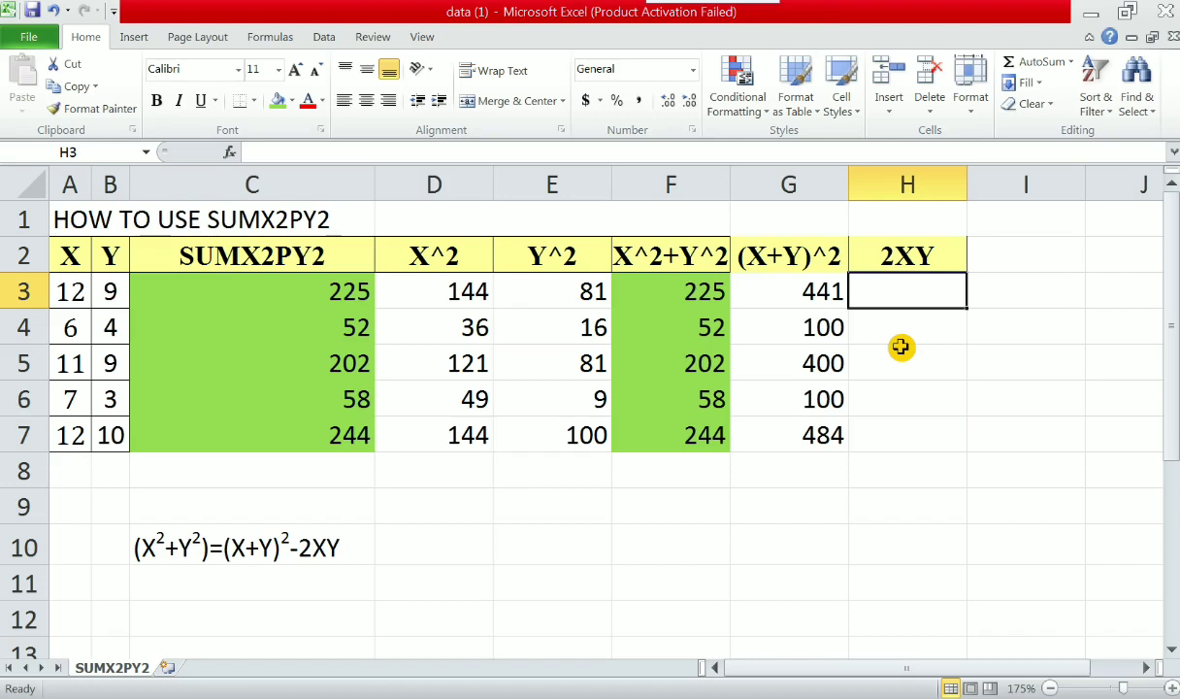
- Enter the formula =2*(A3*B3) in cell H3 to double the product of X and Y
{"action": "type", "text": "="}
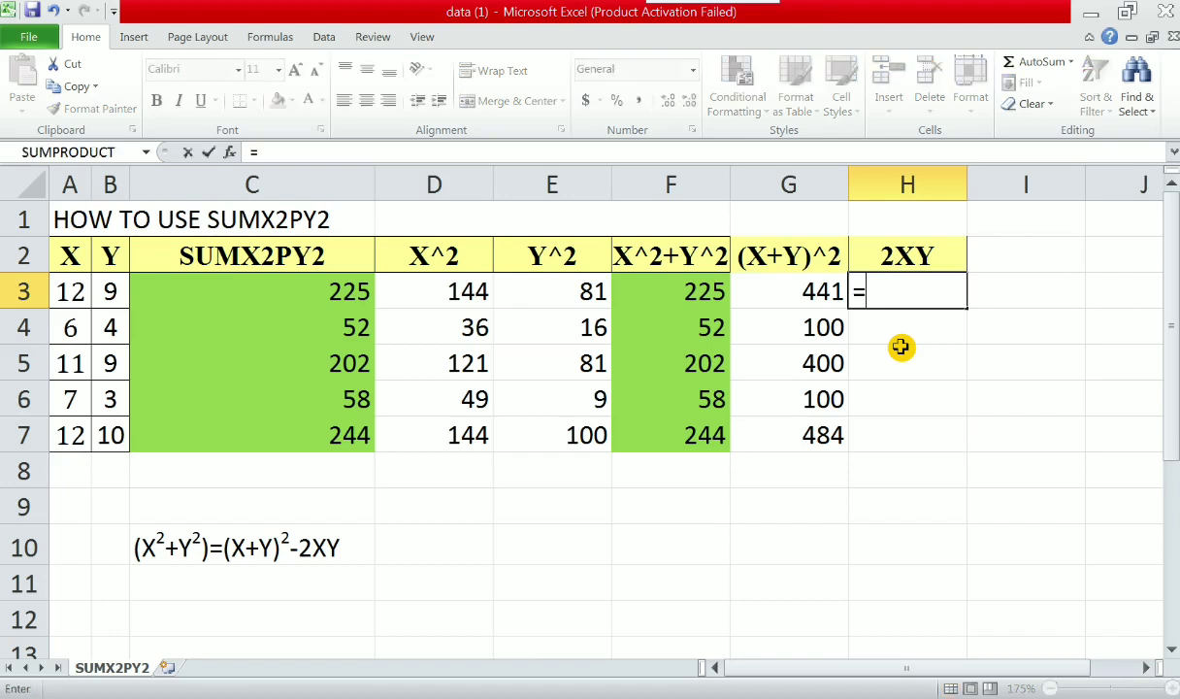
{"action": "type", "text": "2*"}
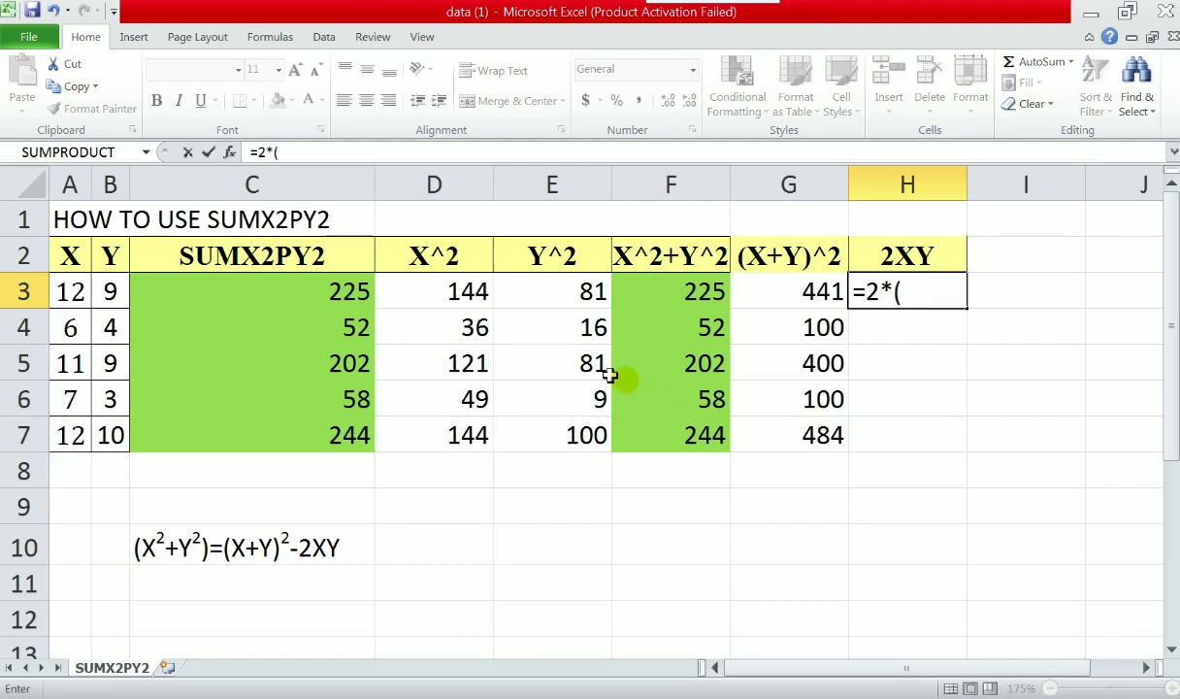
{"action": "left_click", "coordinate": [77, 292]}
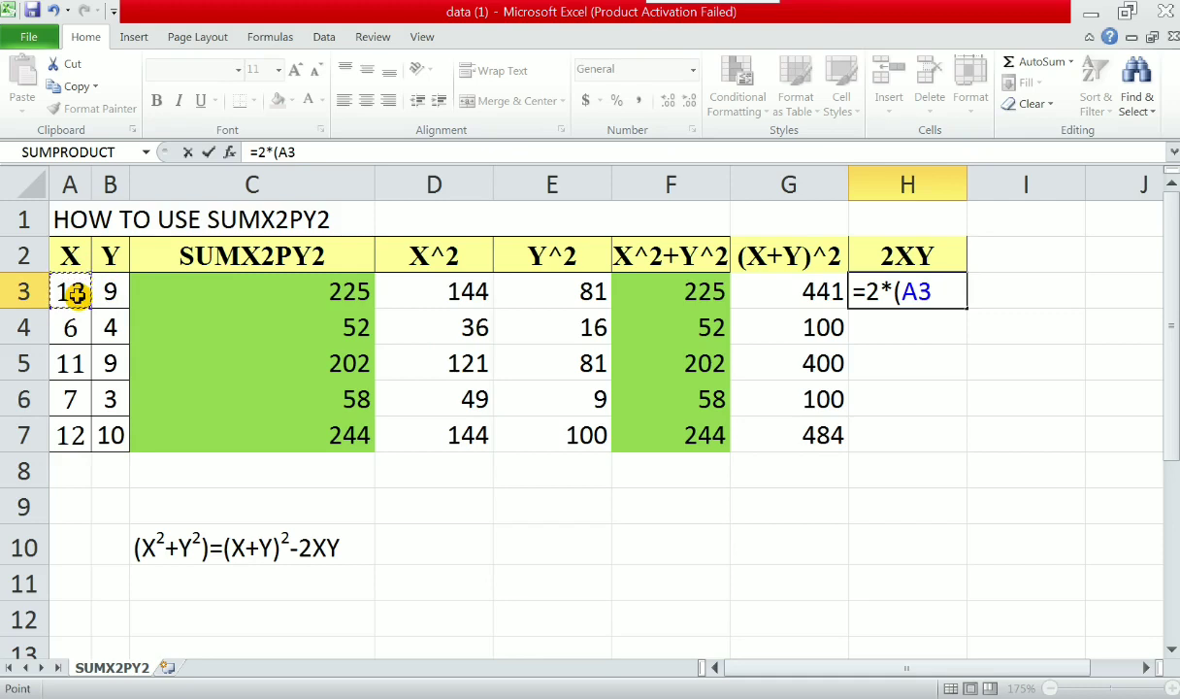
{"action": "type", "text": "*"}
{"action": "left_click", "coordinate": [114, 293]}
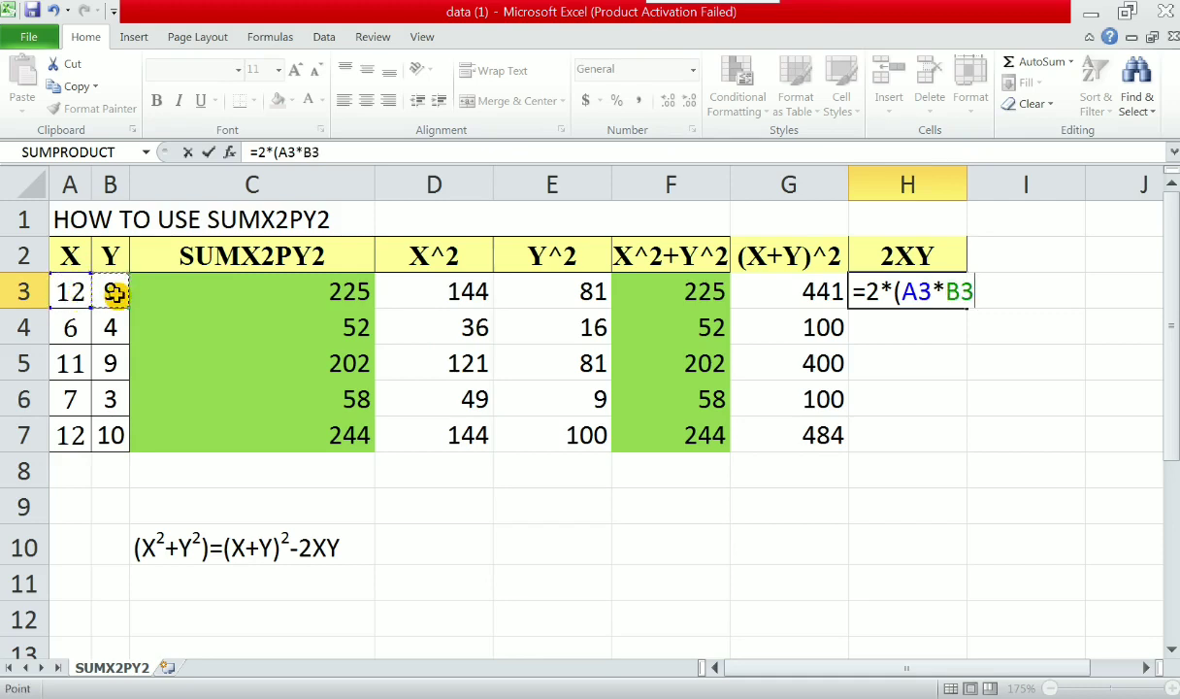
{"action": "type", "text": ")"}
{"action": "key", "text": "Return"}
- Copy the doubled-product formula from H3 down through H7
{"action": "key", "text": "Up"}
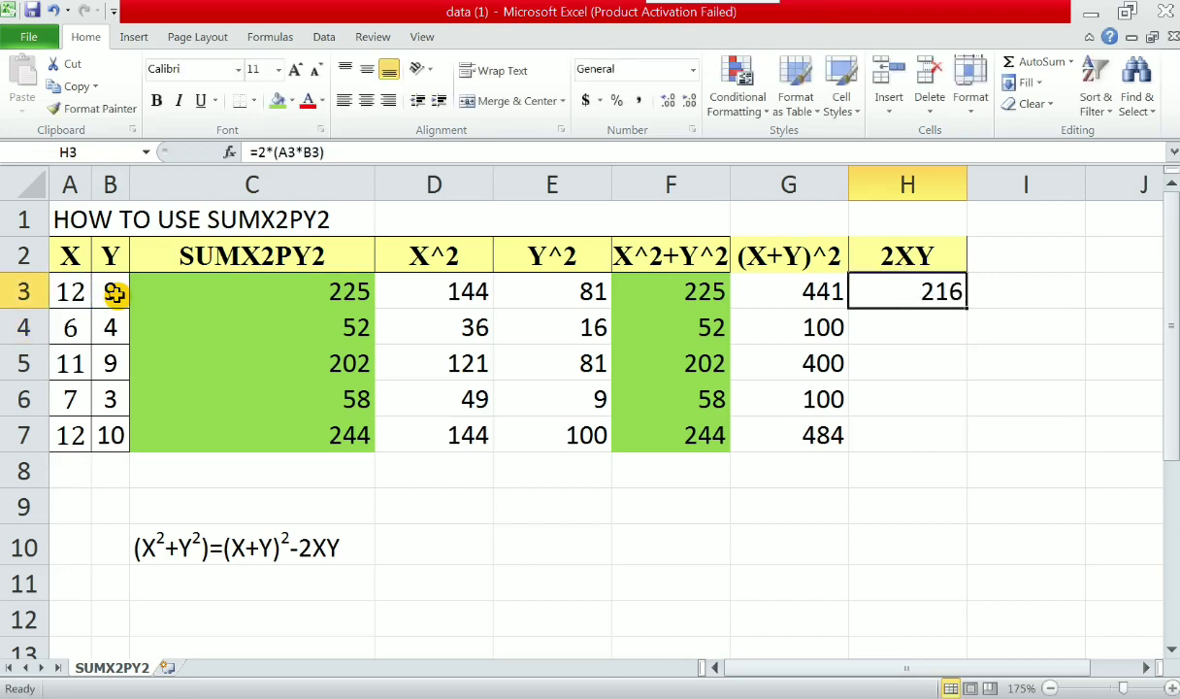
{"action": "key", "text": "ctrl+c"}
{"action": "key", "text": "Down"}
{"action": "key", "text": "shift+Down"}
{"action": "key", "text": "shift+Down"}
{"action": "key", "text": "shift+Down"}
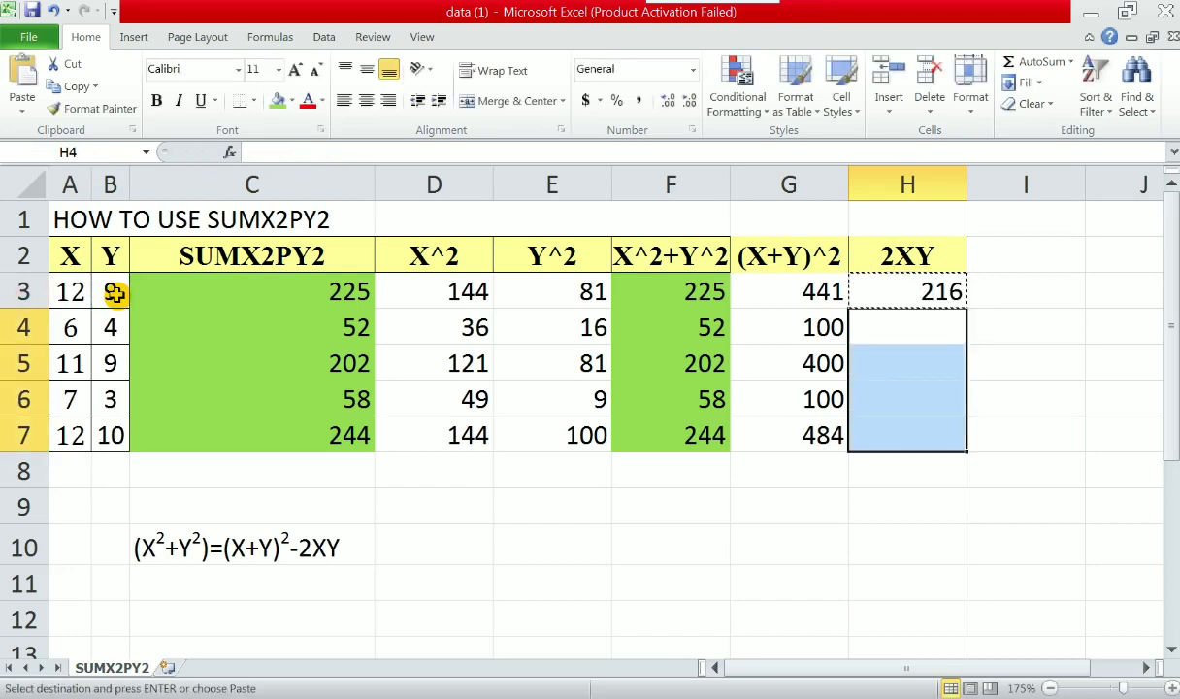
{"action": "key", "text": "ctrl+v"}
- Copy the right-hand side of the identity in C10 into I2 as the header (X+Y)2-2XY, and autofit column I
{"action": "key", "text": "Up"}
{"action": "key", "text": "Up"}
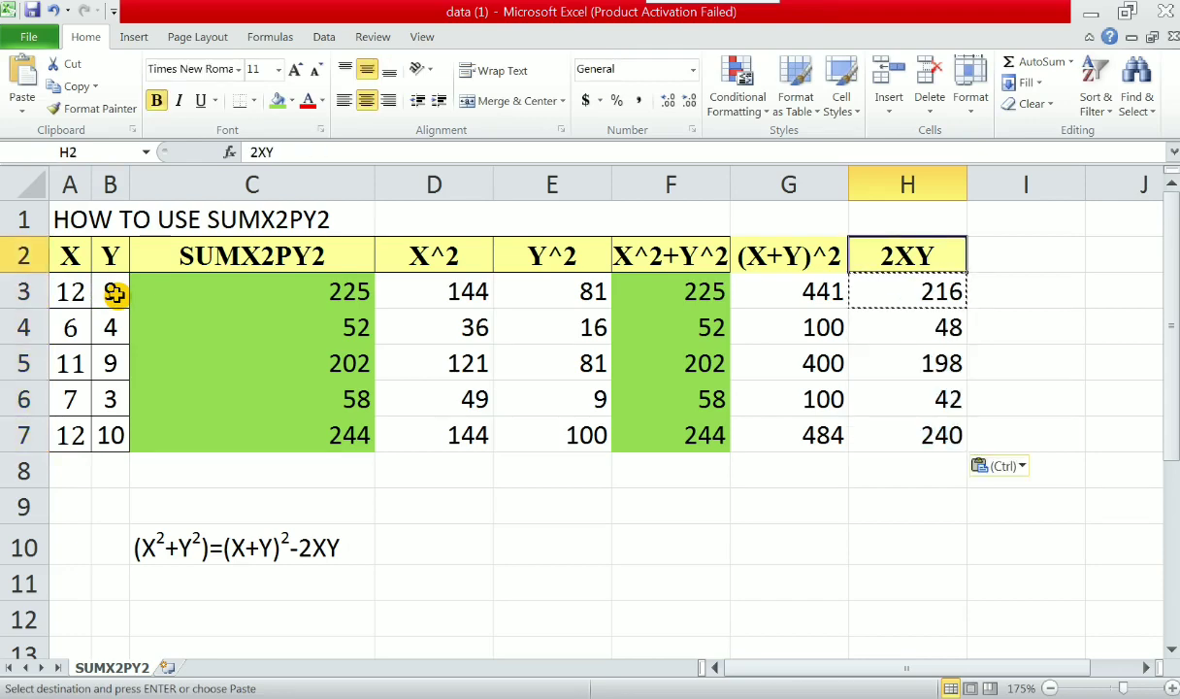
{"action": "key", "text": "Right"}
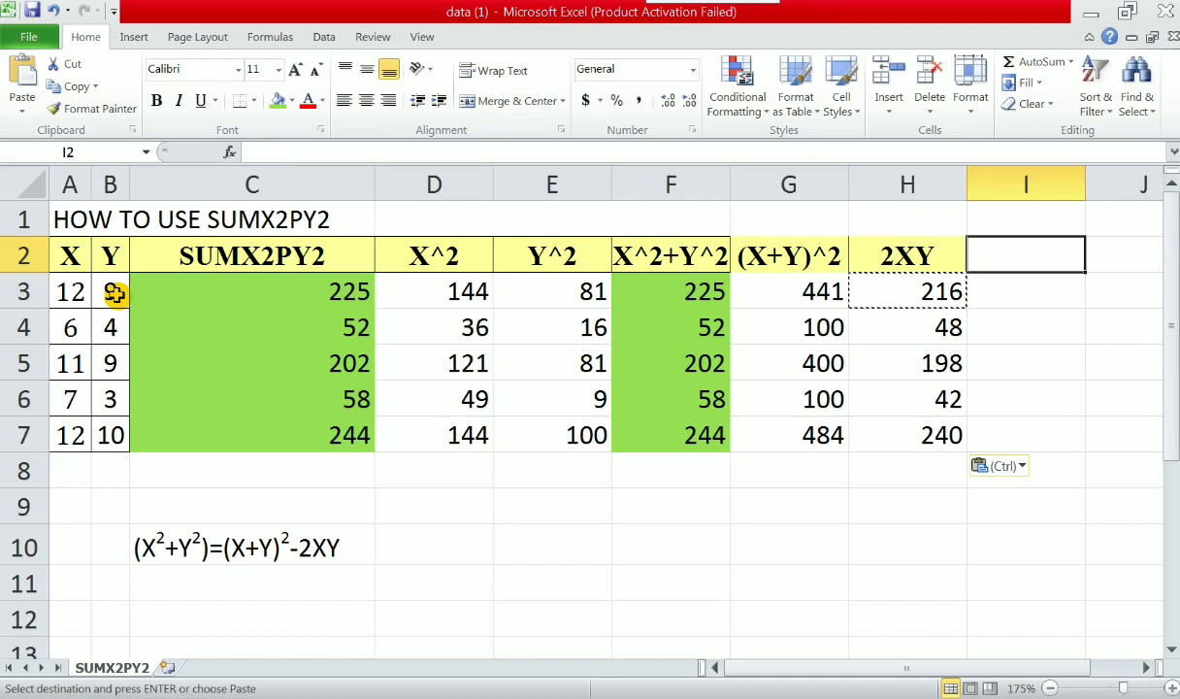
{"action": "double_click", "coordinate": [234, 547]}
{"action": "left_click_drag", "start_coordinate": [224, 547], "coordinate": [348, 549]}
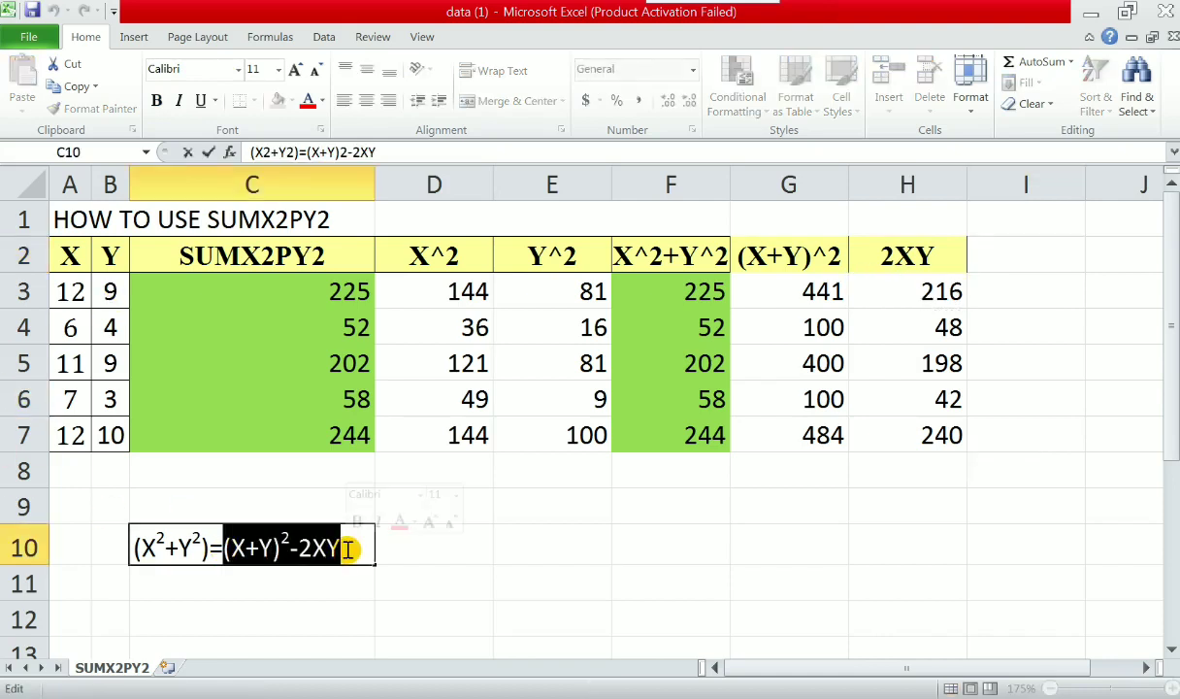
{"action": "key", "text": "Return"}
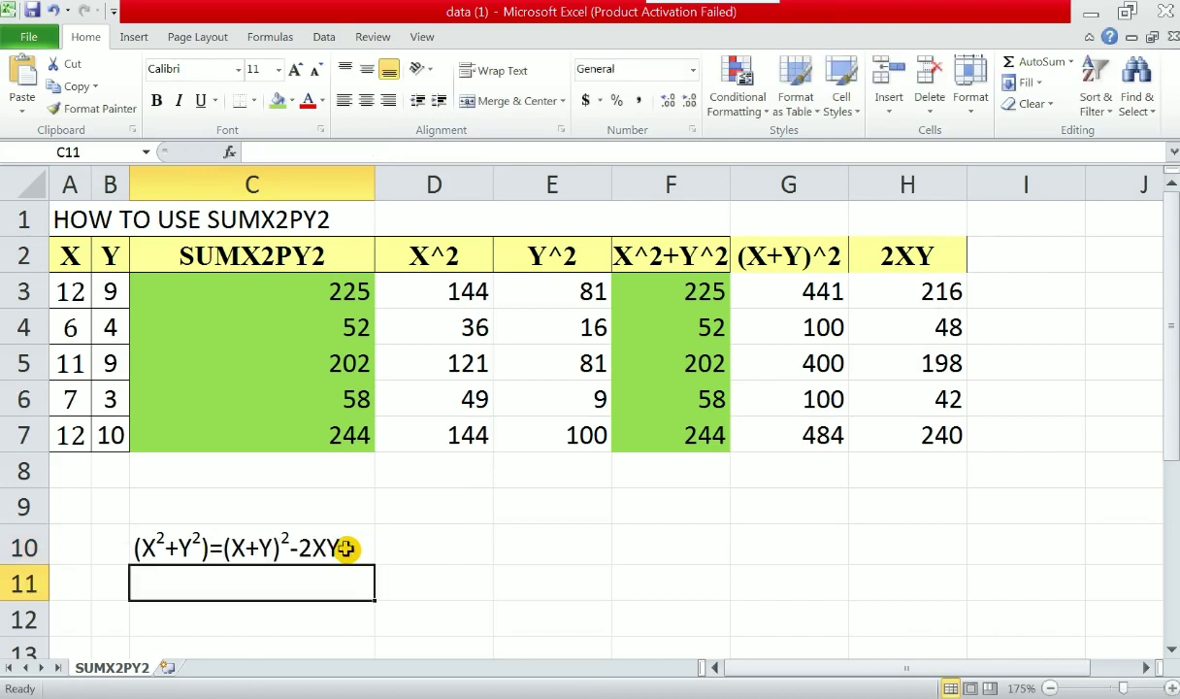
{"action": "left_click", "coordinate": [1033, 258]}
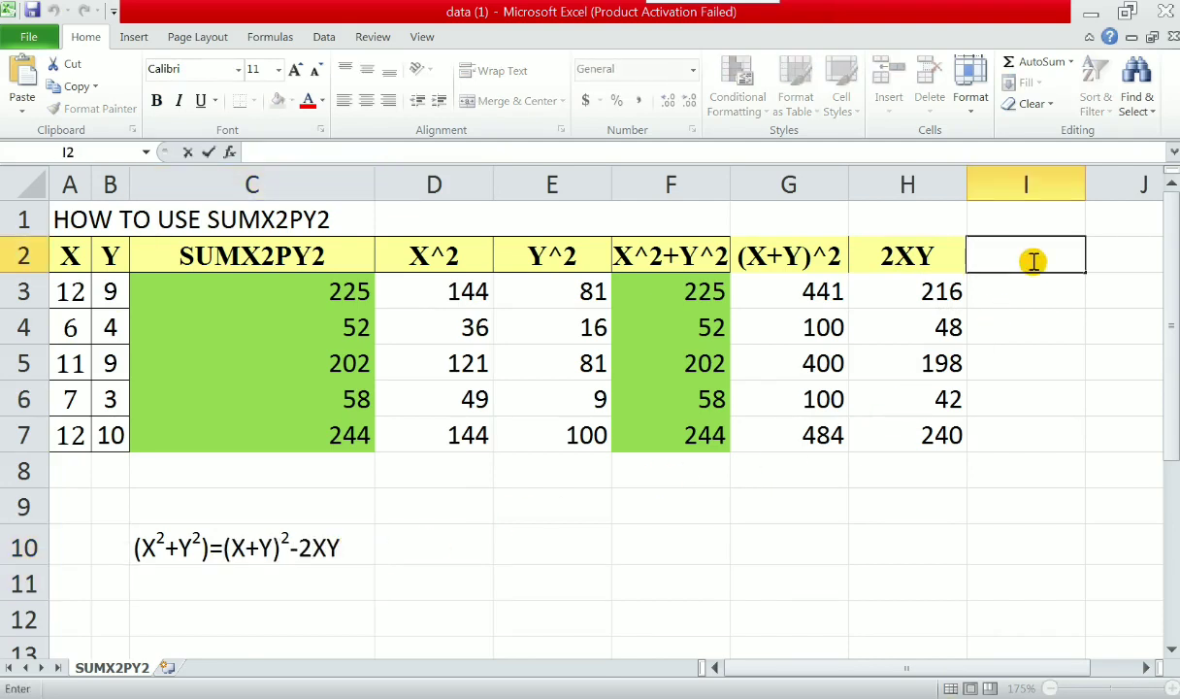
{"action": "key", "text": "ctrl+v"}
{"action": "left_click", "coordinate": [1040, 333]}
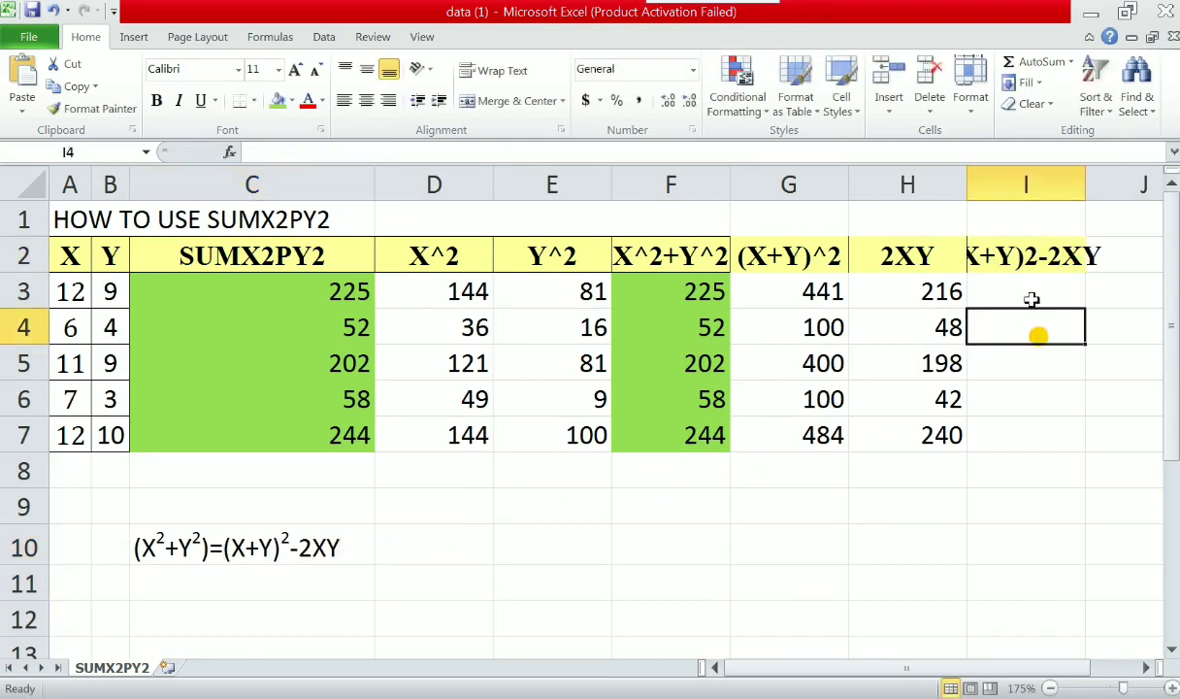
{"action": "double_click", "coordinate": [1080, 187]}
- Enter the formula =G3-H3 in cell I3 to subtract 2XY from (X+Y)^2
{"action": "left_click", "coordinate": [991, 287]}
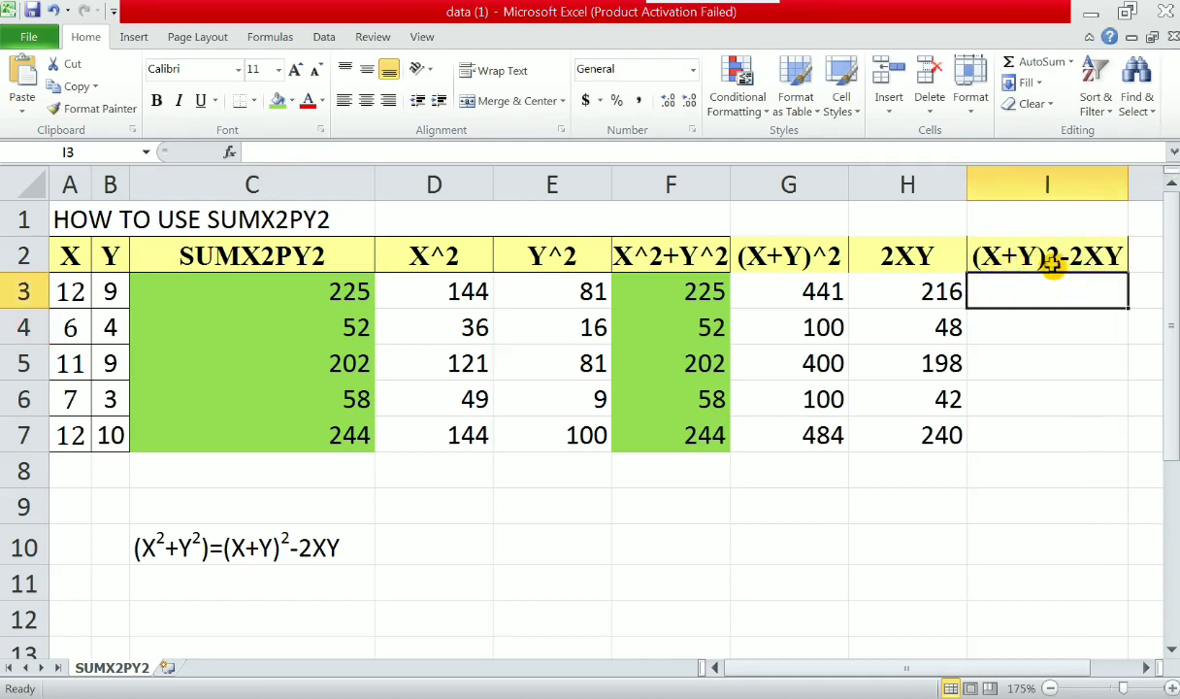
{"action": "left_click_drag", "start_coordinate": [788, 247], "coordinate": [808, 428]}
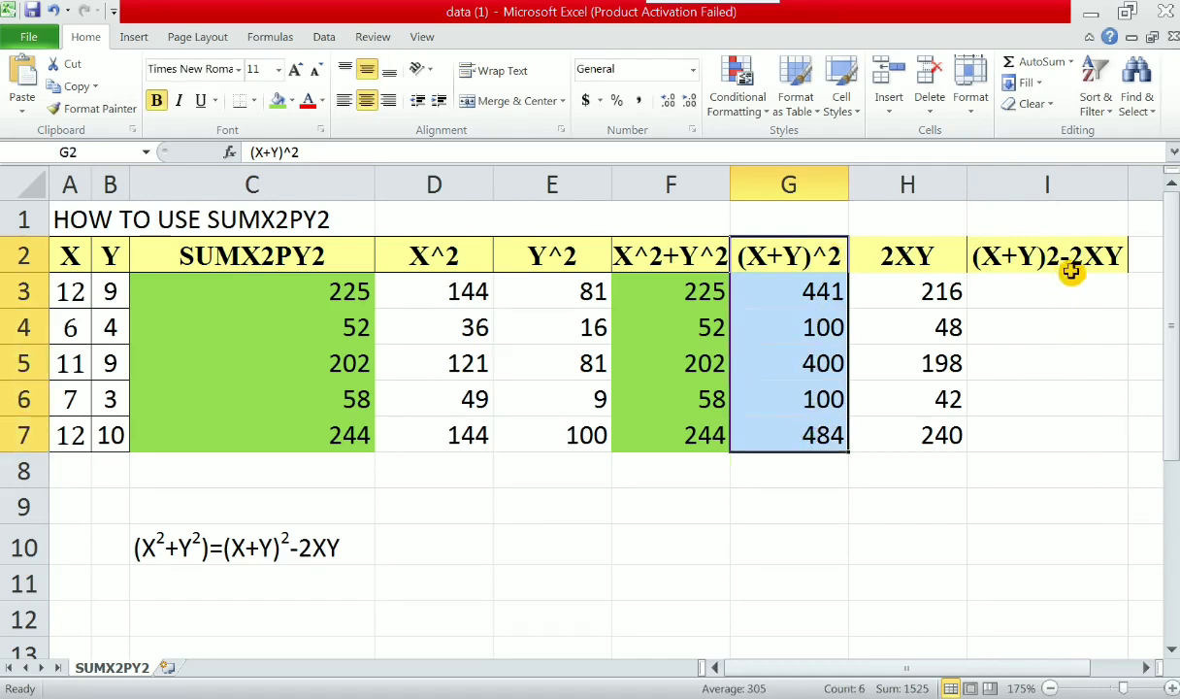
{"action": "left_click_drag", "start_coordinate": [922, 291], "coordinate": [916, 436]}
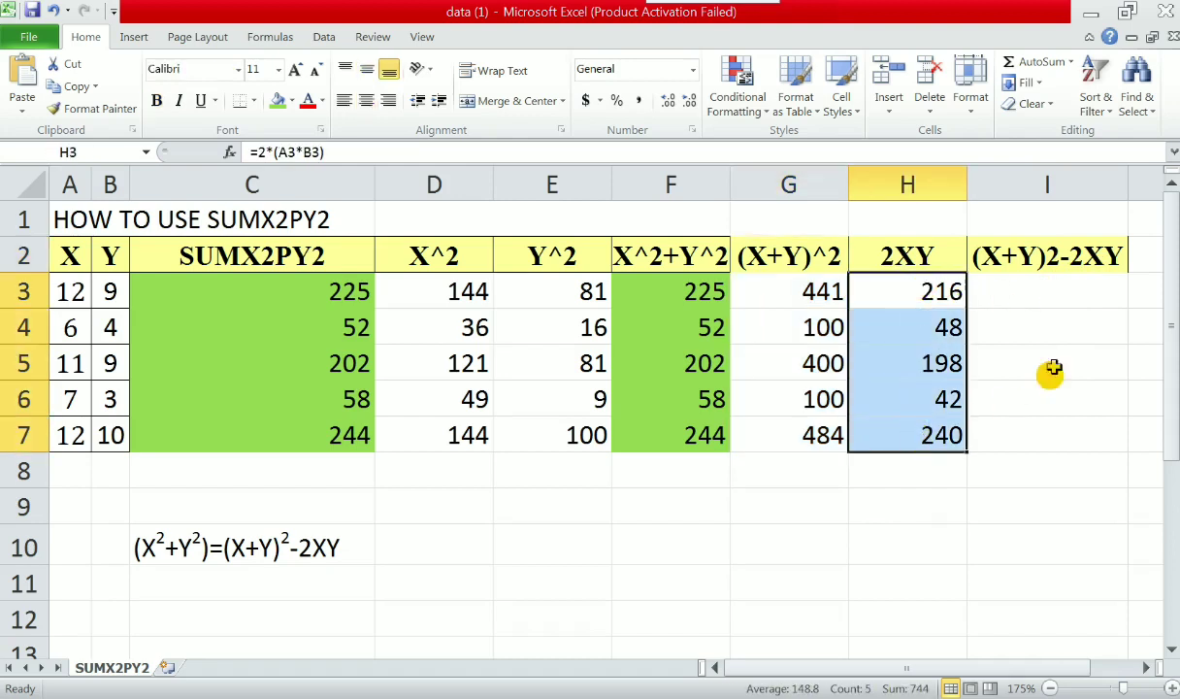
{"action": "left_click", "coordinate": [1077, 294]}
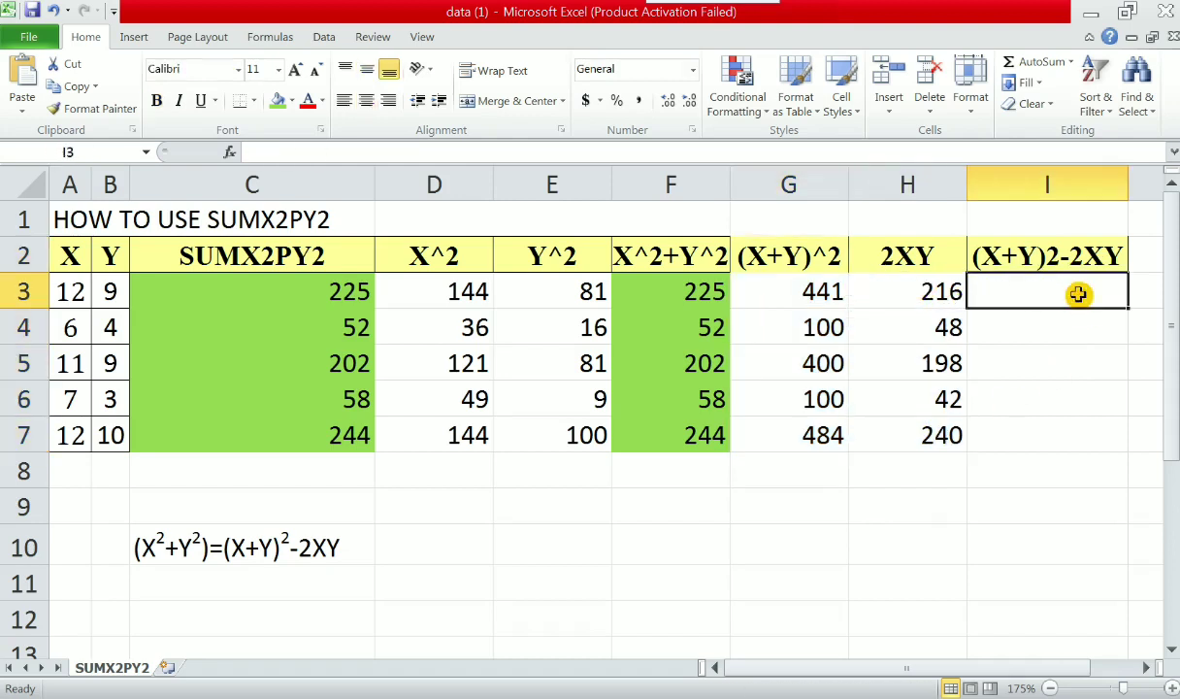
{"action": "type", "text": "="}
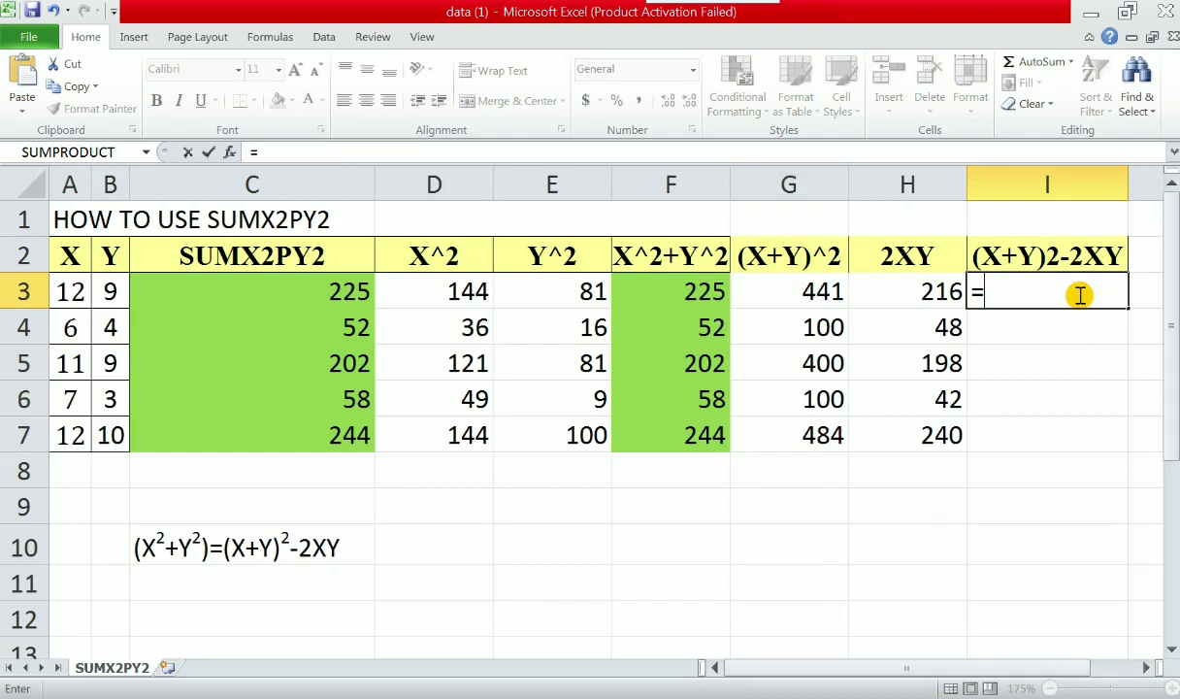
{"action": "left_click", "coordinate": [792, 298]}
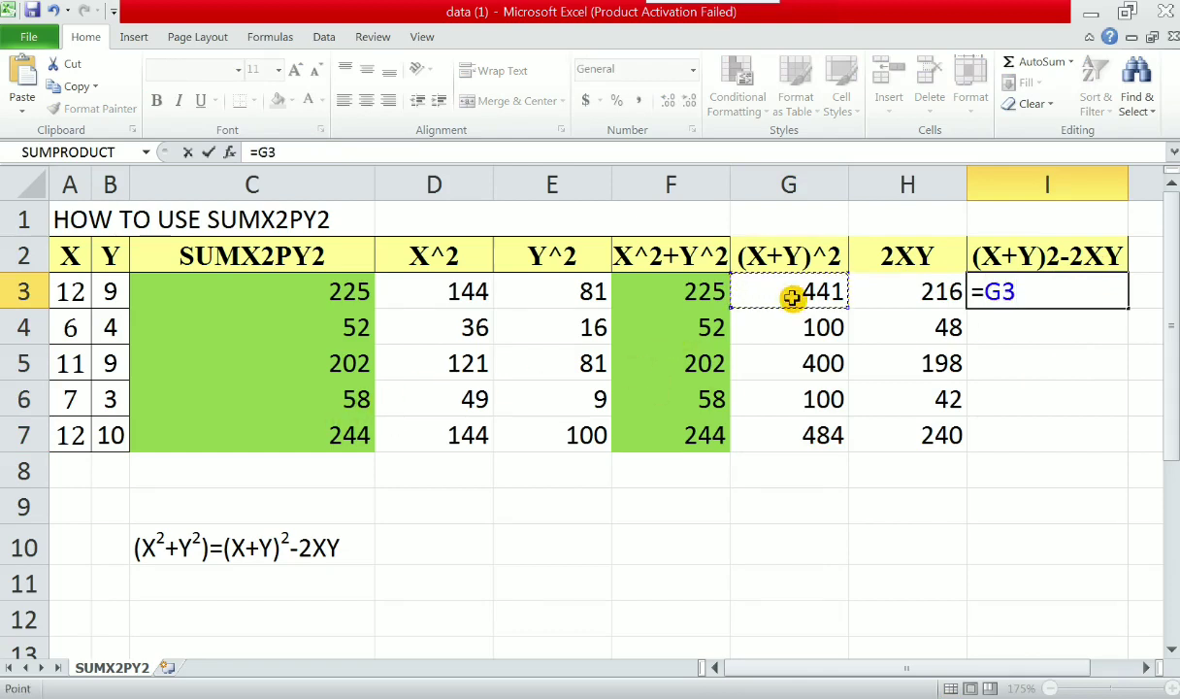
{"action": "type", "text": "-"}
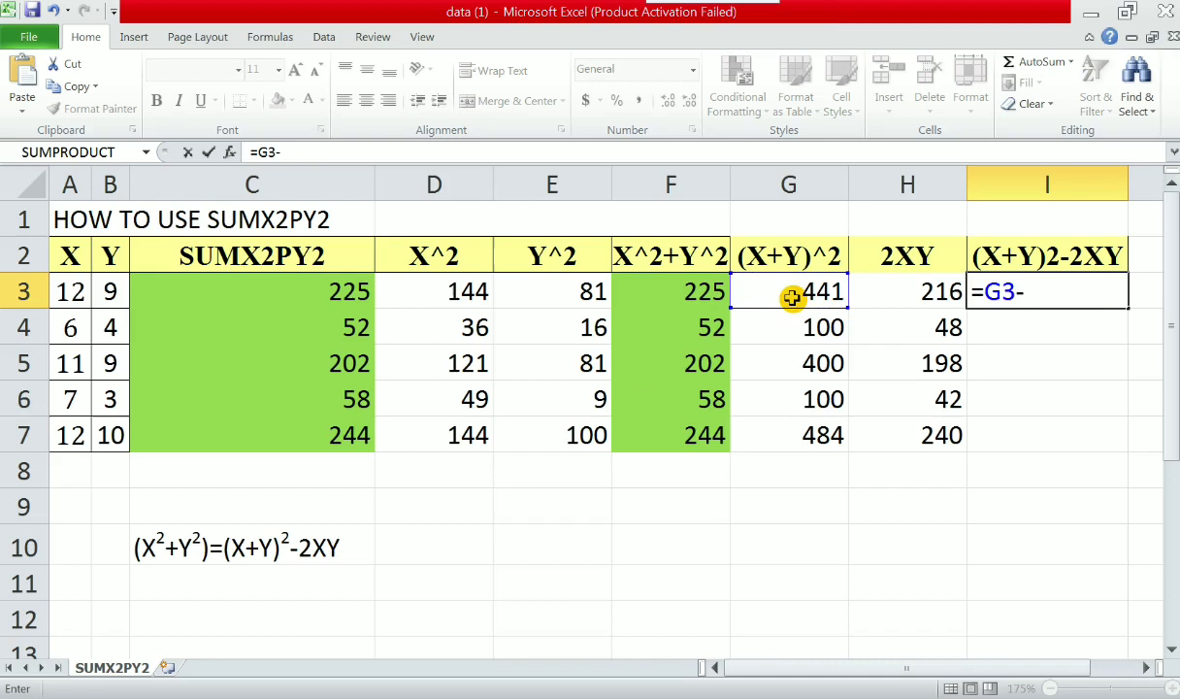
{"action": "left_click", "coordinate": [874, 291]}
{"action": "key", "text": "Return"}
{"action": "key", "text": "Up"}
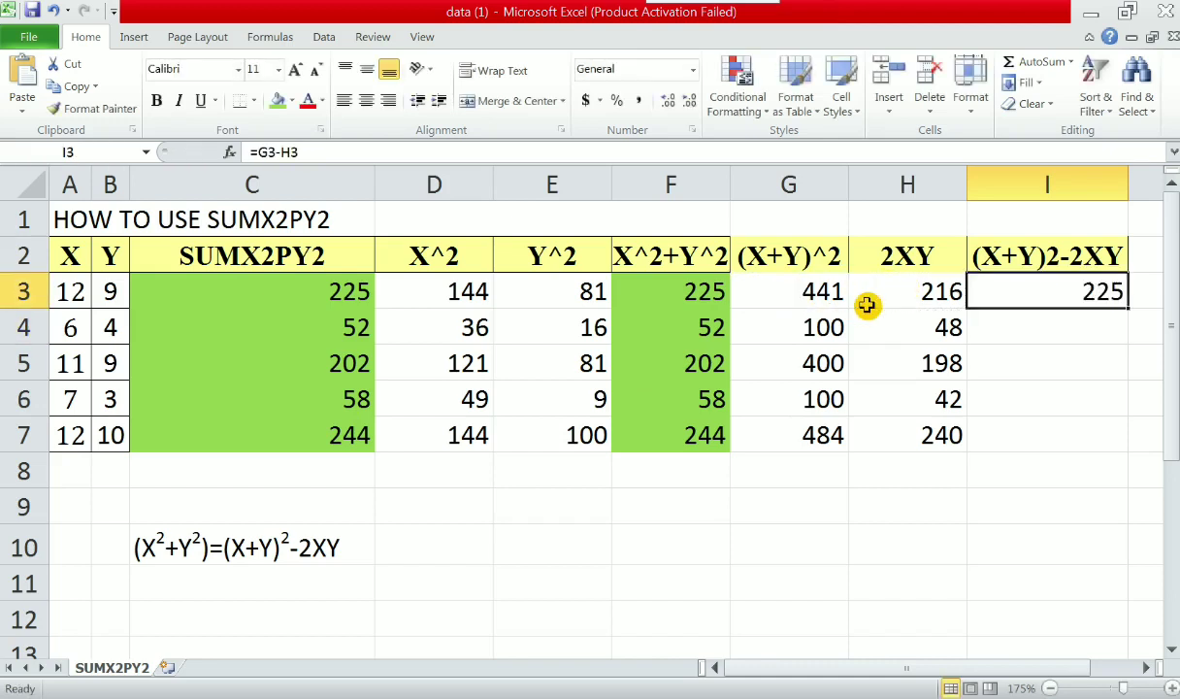
- Copy the difference formula from I3 into I4 through I7
{"action": "key", "text": "ctrl+c"}
{"action": "key", "text": "Down"}
{"action": "key", "text": "shift+Down"}
{"action": "key", "text": "shift+Down"}
{"action": "key", "text": "shift+Down"}
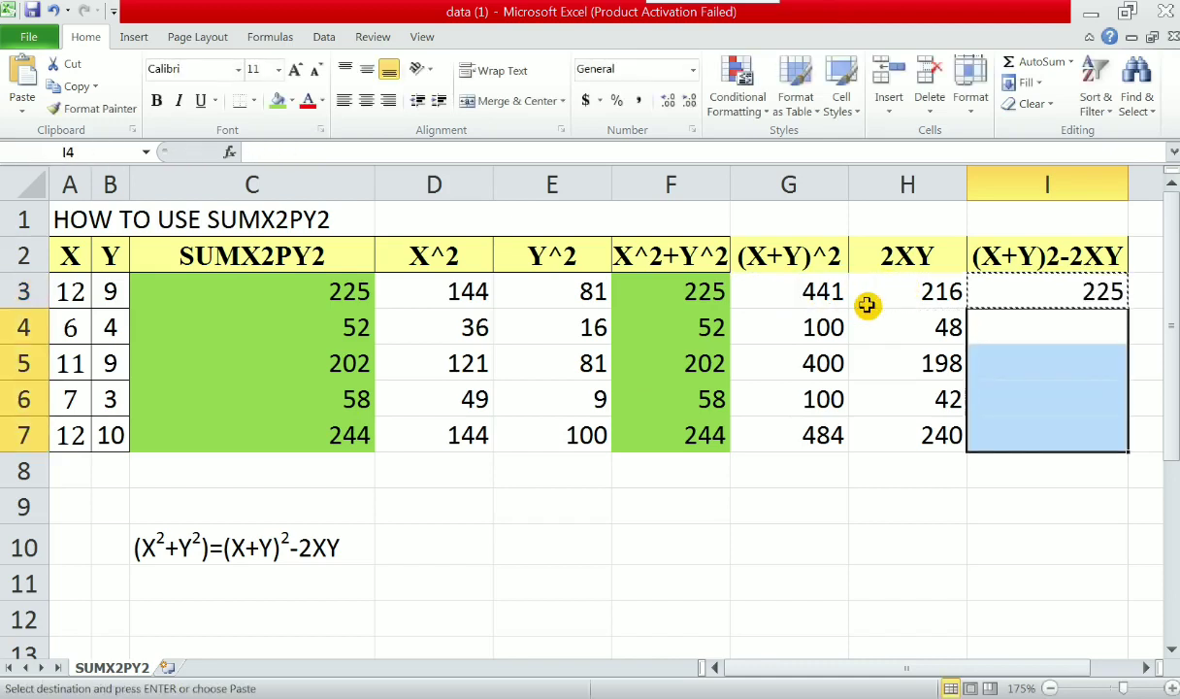
{"action": "key", "text": "ctrl+v"}
- Fill the results in I3:I7 with the same green as the SUMX2PY2 and X^2+Y^2 columns
{"action": "key", "text": "Up"}
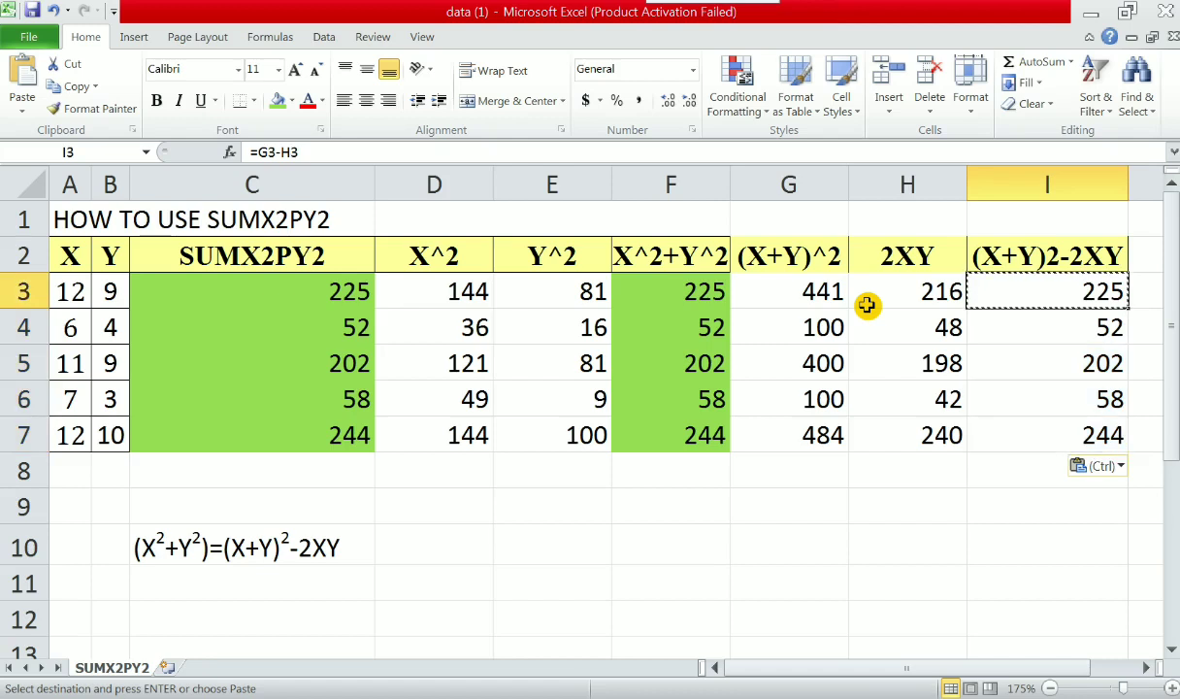
{"action": "key", "text": "shift+Down"}
{"action": "key", "text": "shift+Down"}
{"action": "key", "text": "shift+Down"}
{"action": "key", "text": "shift+Down"}
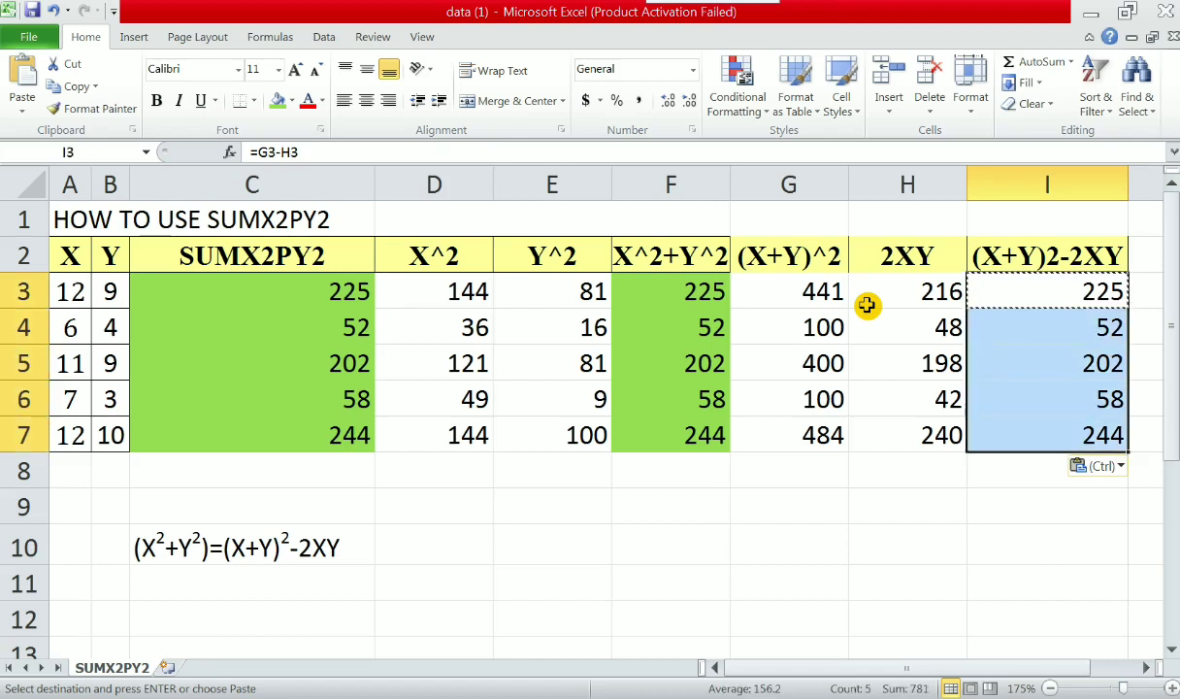
{"action": "left_click", "coordinate": [276, 101]}
- Merge and center cells G1:I1 above the identity columns
{"action": "left_click_drag", "start_coordinate": [784, 218], "coordinate": [988, 213]}
{"action": "left_click", "coordinate": [515, 101]}
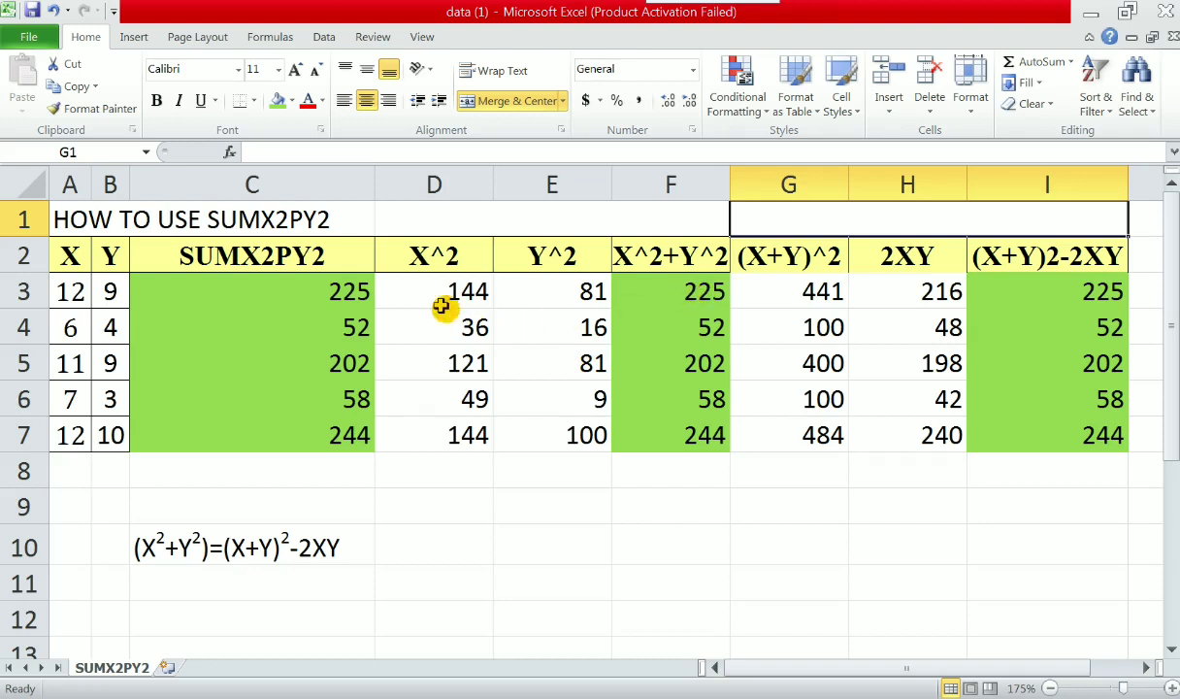
- Compare the results in C3:C7, F3:F7 and I3:I7, and check the formulas in C3, F3 and I3
{"action": "left_click_drag", "start_coordinate": [680, 293], "coordinate": [671, 441]}
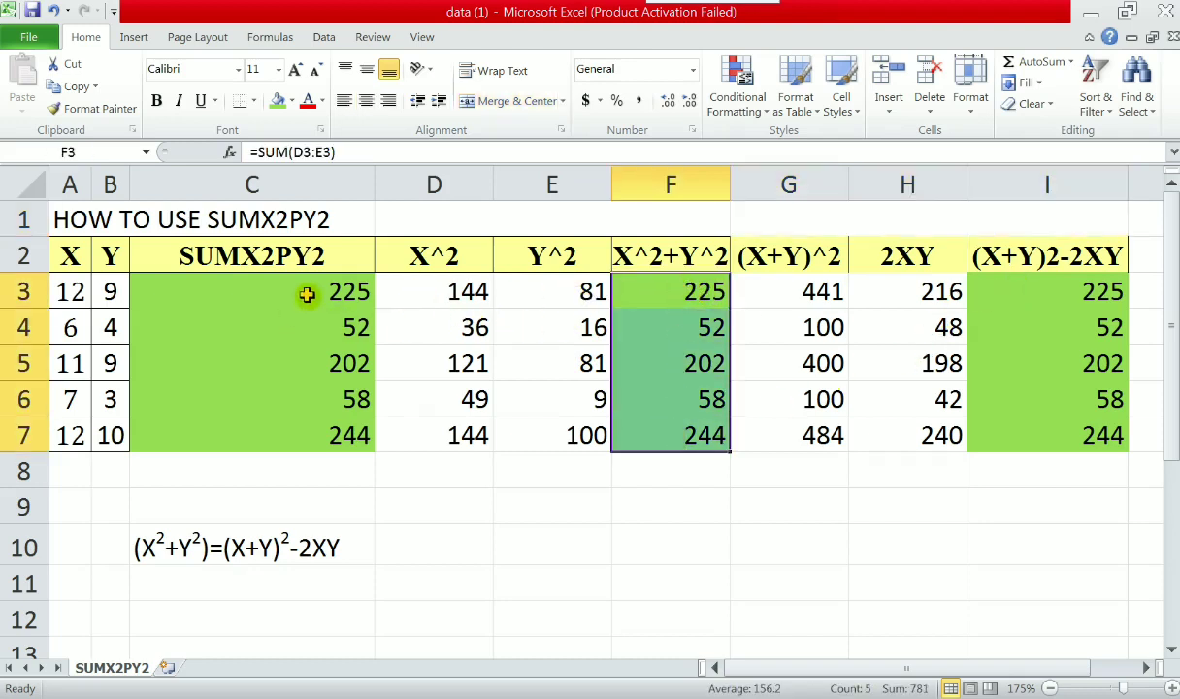
{"action": "left_click_drag", "start_coordinate": [306, 294], "coordinate": [303, 427]}
{"action": "left_click_drag", "start_coordinate": [631, 293], "coordinate": [653, 435]}
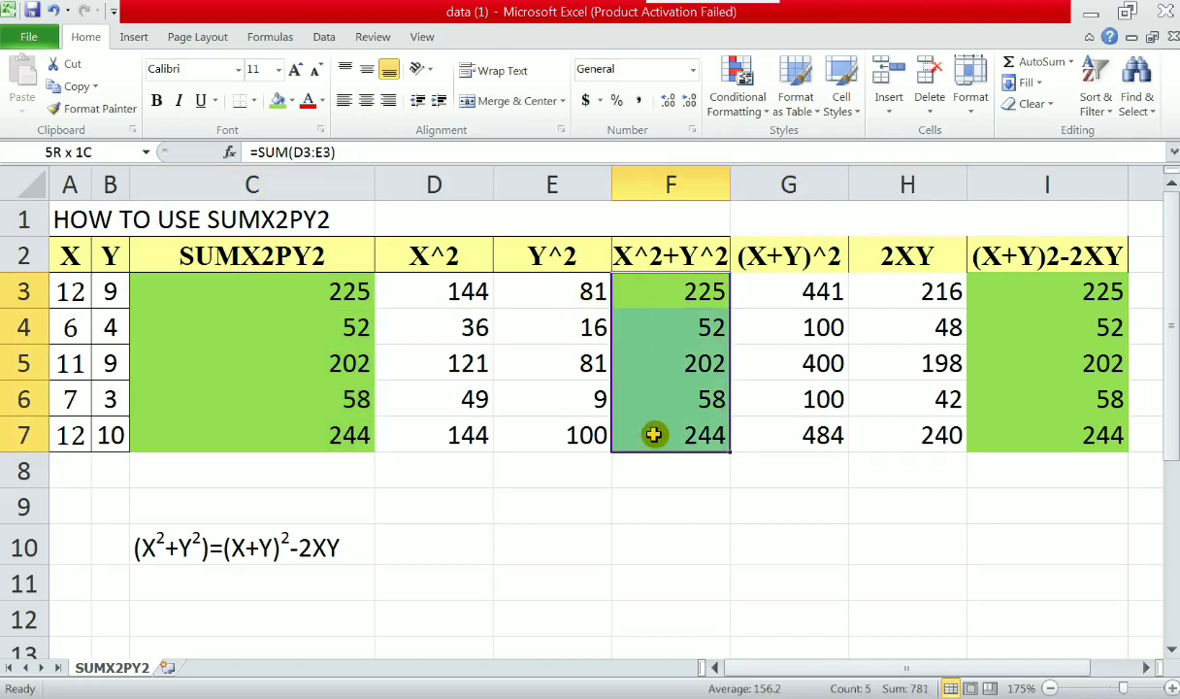
{"action": "left_click_drag", "start_coordinate": [1072, 291], "coordinate": [1085, 435]}
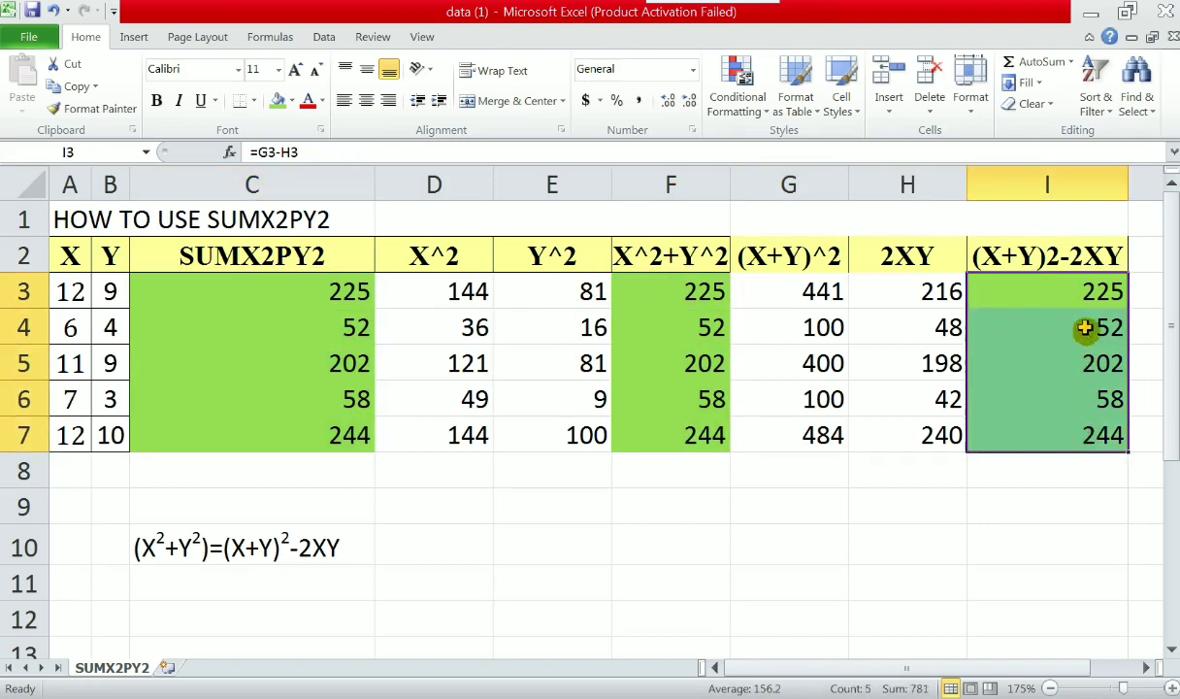
{"action": "left_click", "coordinate": [288, 291]}
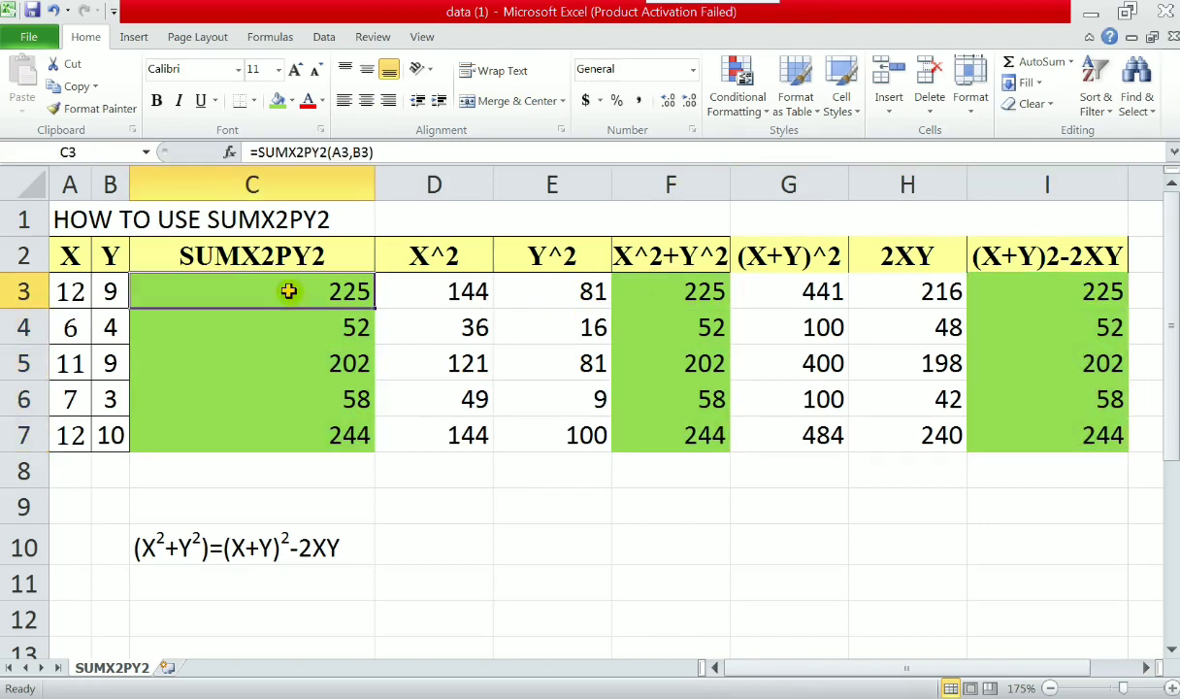
{"action": "left_click", "coordinate": [625, 289]}
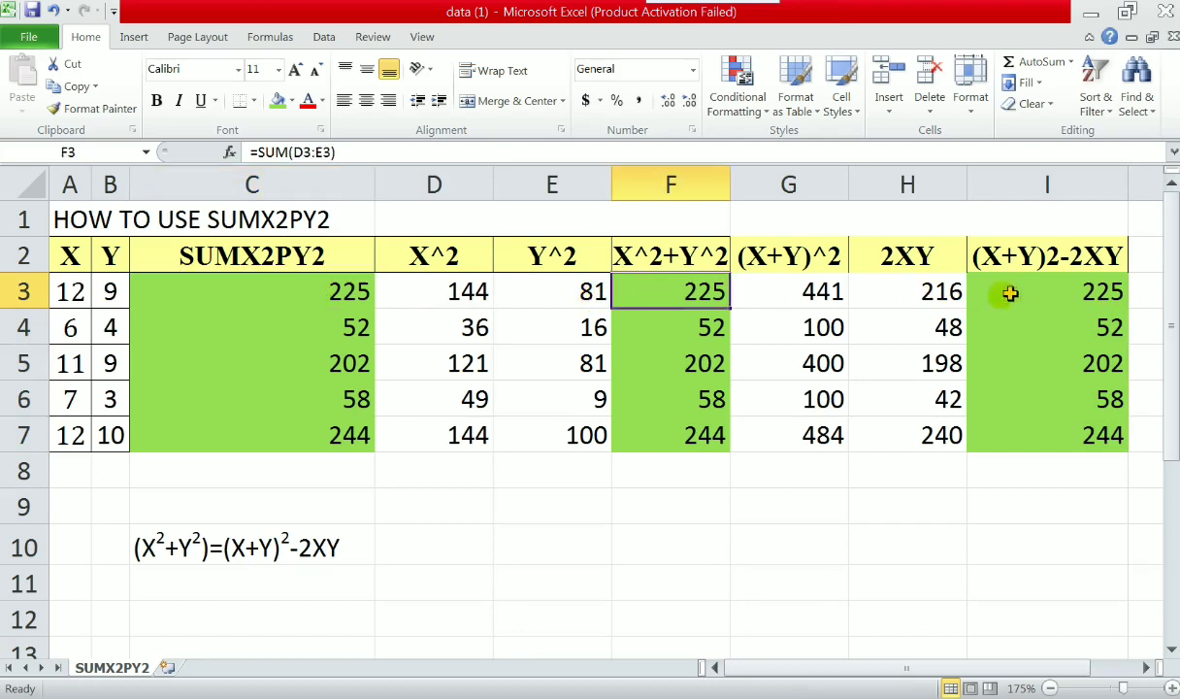
{"action": "left_click", "coordinate": [1046, 292]}
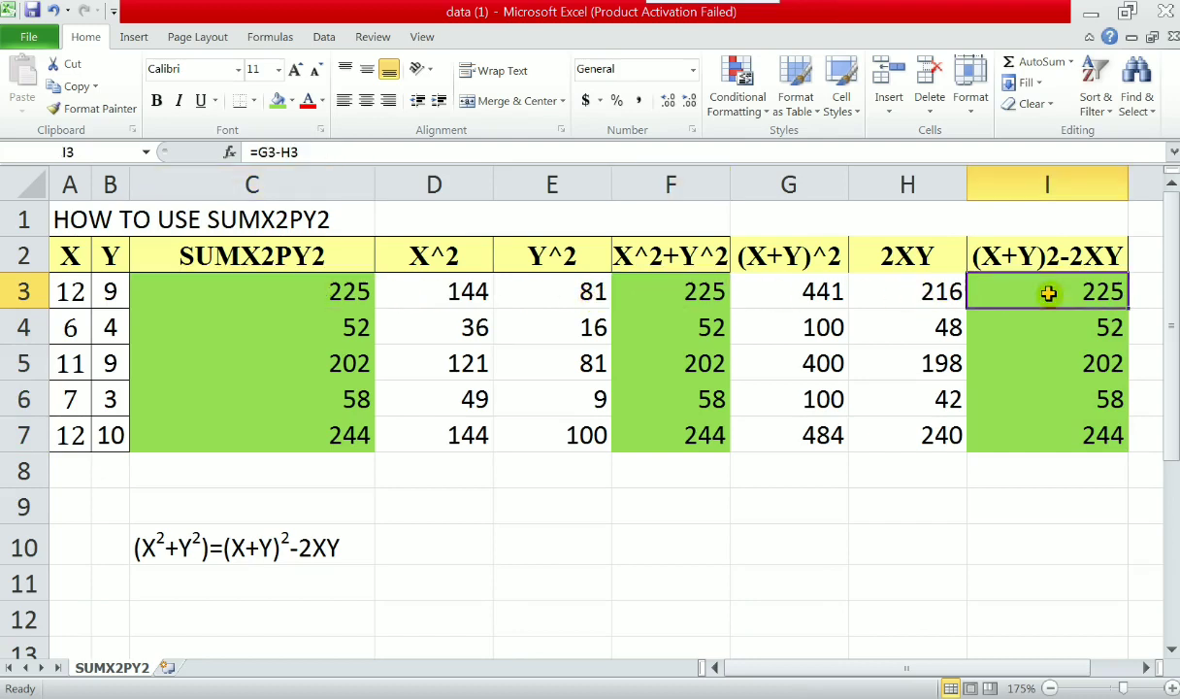